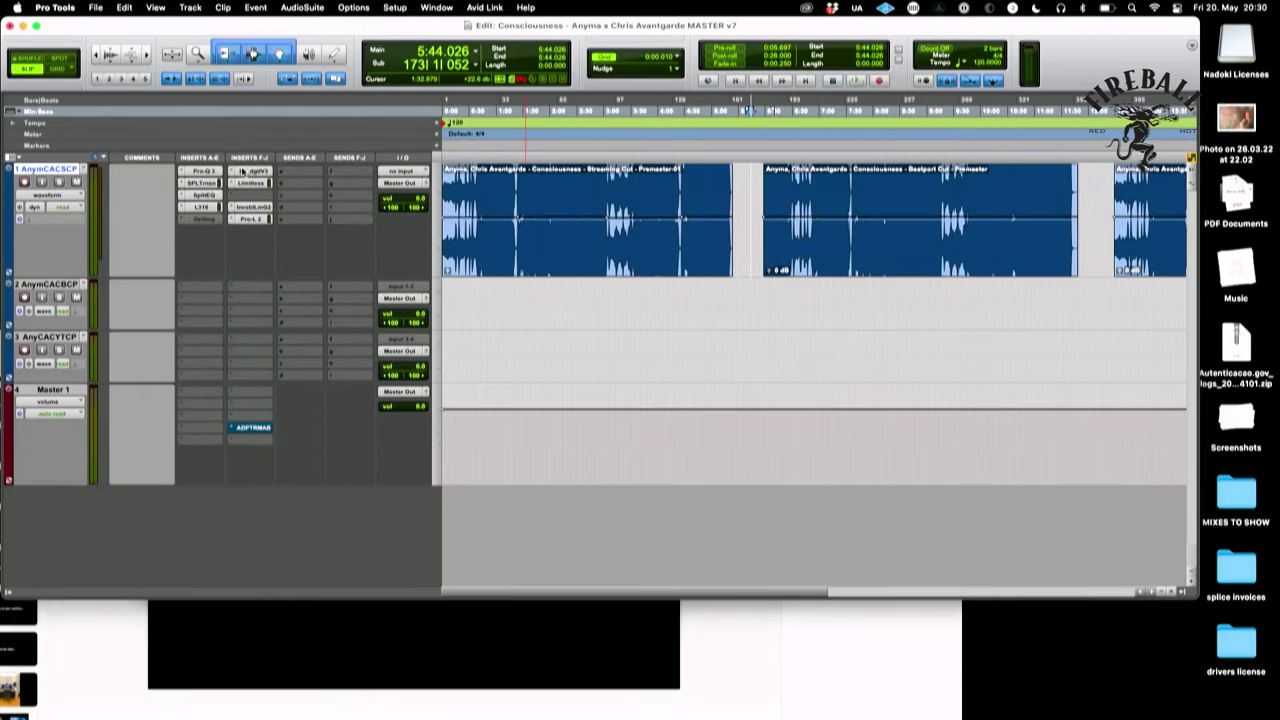
- Return the playhead to the session start, and bypass and re-enable all inserts on the first audio track
{"action": "left_click", "coordinate": [490, 184]}
{"action": "key", "text": "Return"}
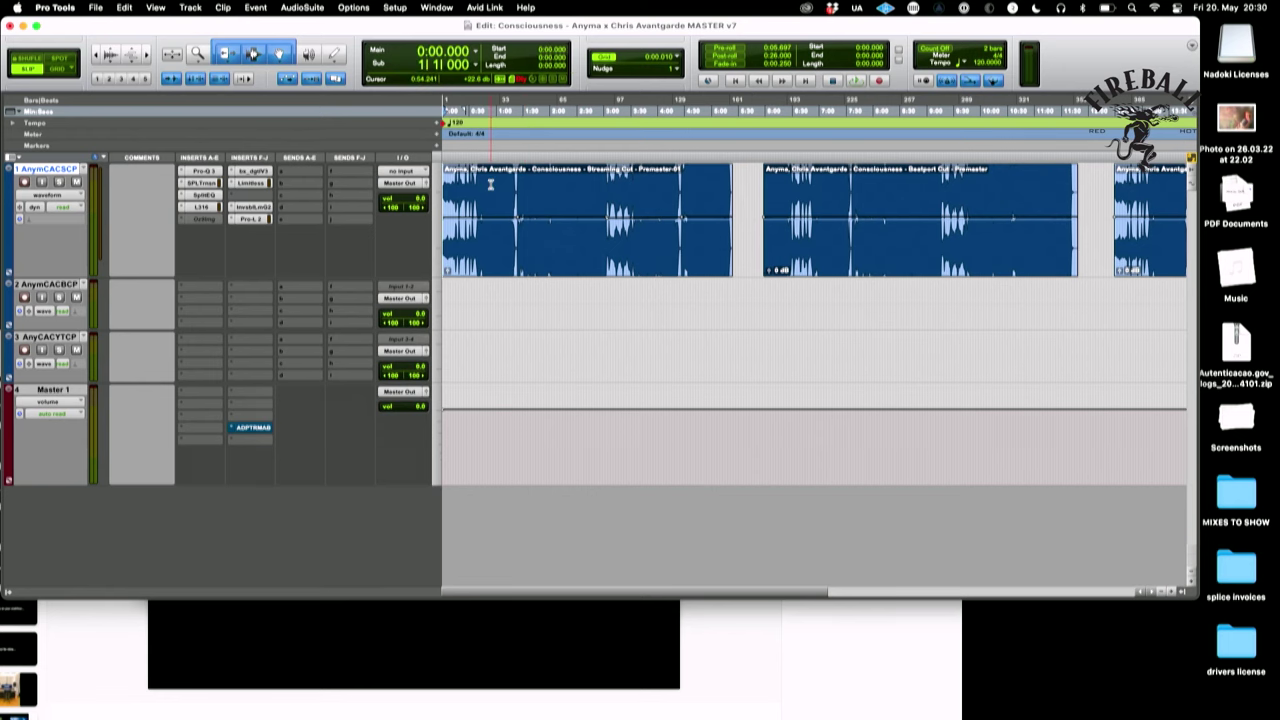
{"action": "left_click", "coordinate": [205, 176], "text": "ctrl+super"}
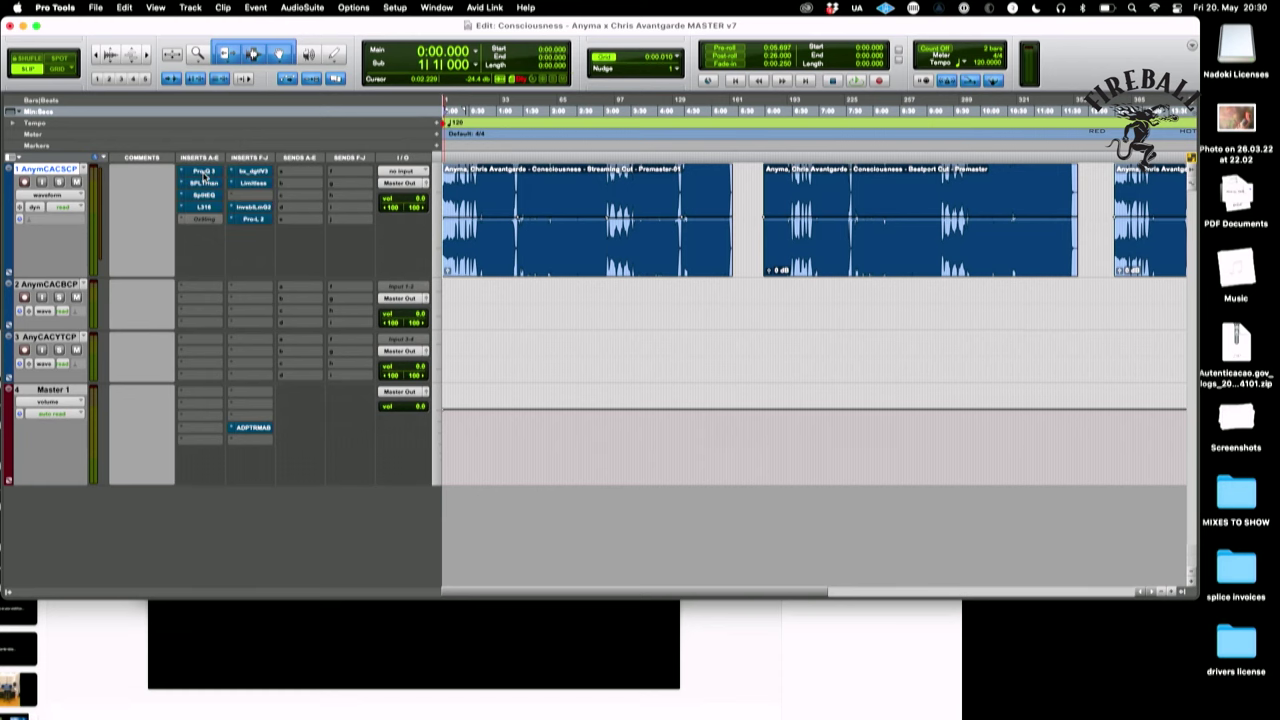
{"action": "left_click", "coordinate": [205, 173], "text": "ctrl+super"}
- Open the ADPTR MetricAB plug-in on the Master 1 track, skipping its missing reference file
{"action": "left_click", "coordinate": [253, 428]}
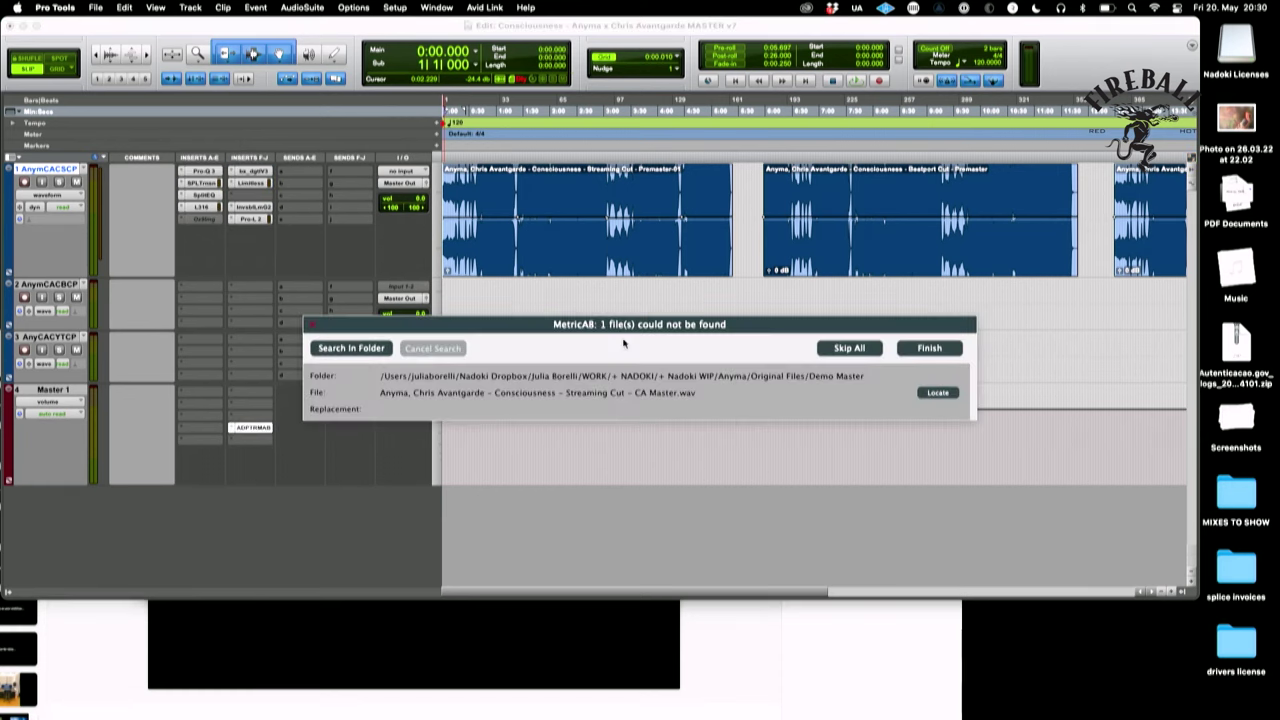
{"action": "left_click", "coordinate": [852, 348]}
{"action": "left_click_drag", "start_coordinate": [968, 75], "coordinate": [736, 22]}
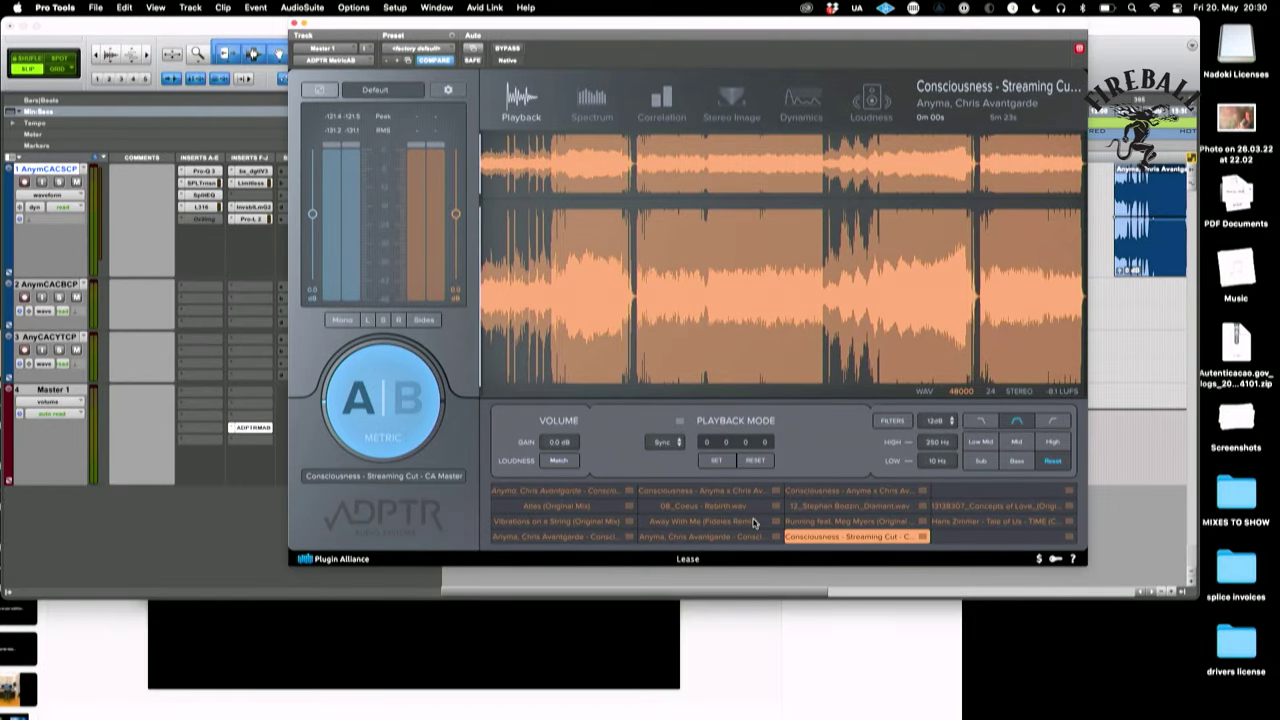
- Play the Streaming Cut premaster from about 0:49 with the MetricAB window kept in view
{"action": "left_click_drag", "start_coordinate": [789, 37], "coordinate": [639, 395]}
{"action": "left_click", "coordinate": [485, 181]}
{"action": "left_click_drag", "start_coordinate": [533, 387], "coordinate": [617, 5]}
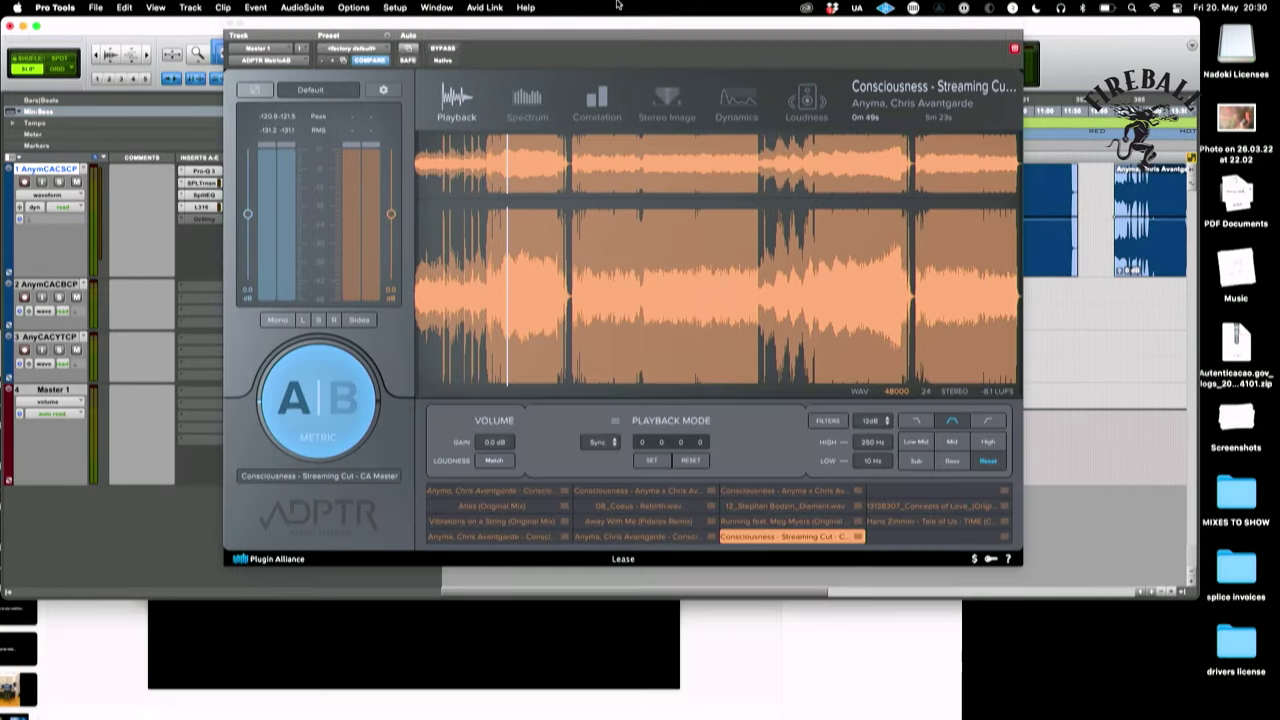
{"action": "key", "text": "space"}
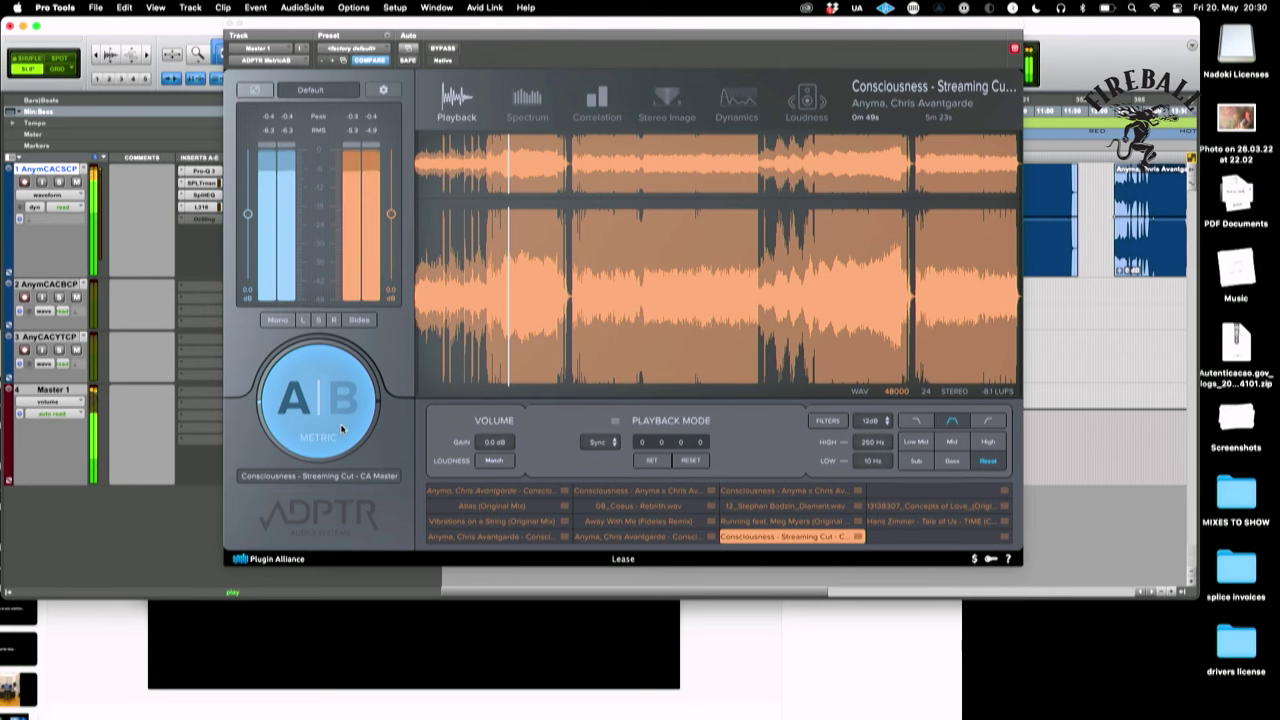
- Compare the current master with the Consciousness - Streaming Cut - CA Master reference by switching MetricAB between A and B during playback
{"action": "left_click", "coordinate": [337, 428]}
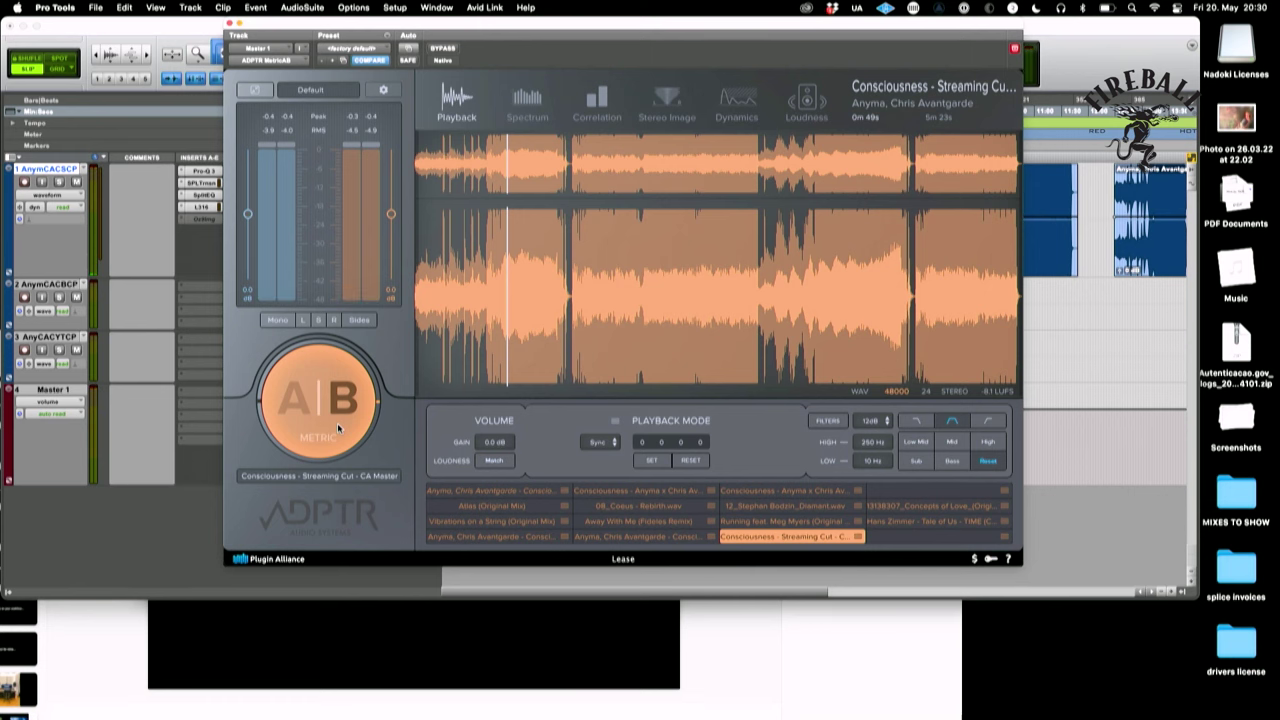
{"action": "left_click", "coordinate": [337, 423]}
{"action": "key", "text": "space"}
{"action": "left_click", "coordinate": [337, 423]}
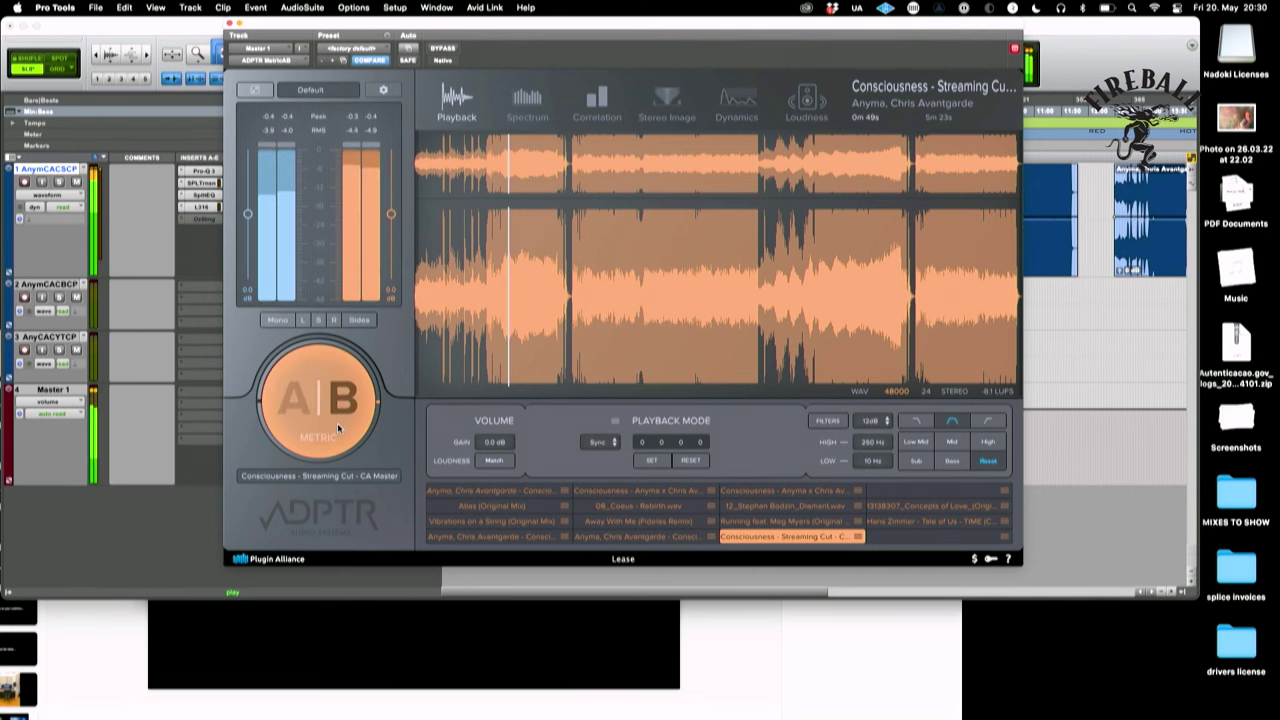
{"action": "left_click_drag", "start_coordinate": [640, 38], "coordinate": [560, 123]}
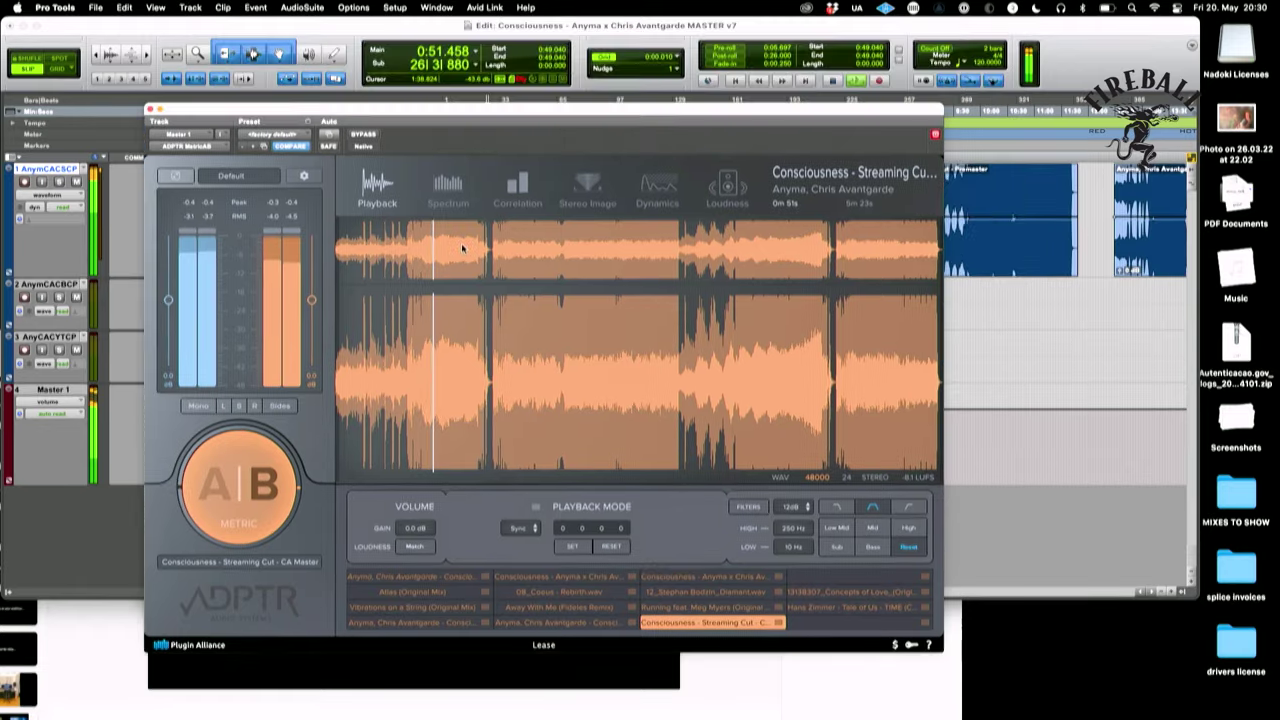
{"action": "left_click", "coordinate": [240, 484]}
{"action": "left_click_drag", "start_coordinate": [409, 110], "coordinate": [415, 73]}
{"action": "left_click", "coordinate": [300, 458]}
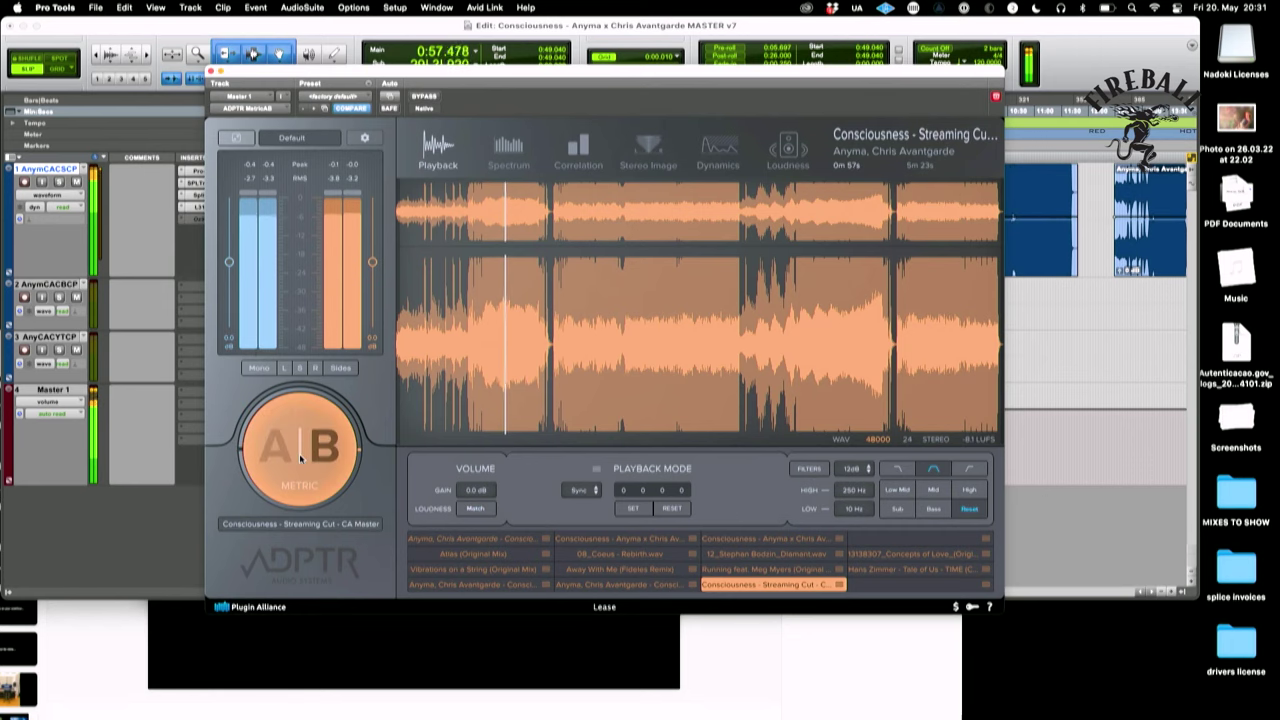
- Alternate MetricAB between the current master and the reference over the passage from about 1:01 to 1:13
{"action": "left_click_drag", "start_coordinate": [547, 72], "coordinate": [619, 242]}
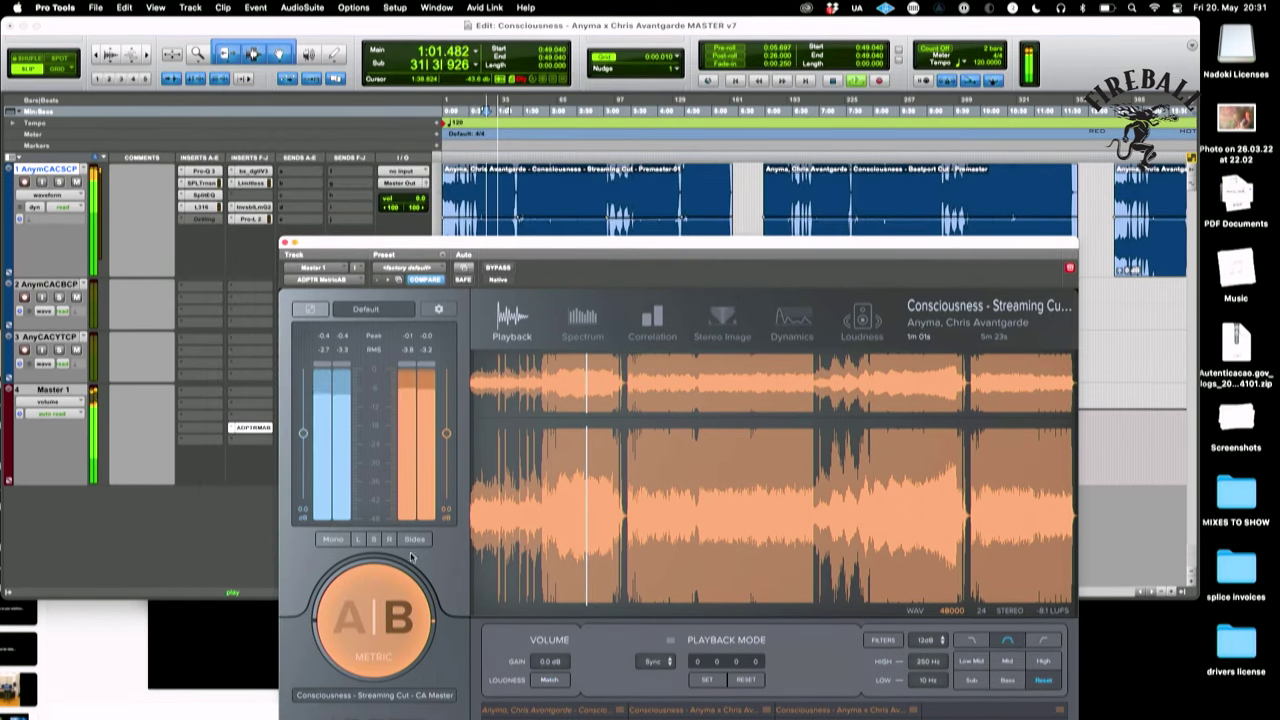
{"action": "left_click", "coordinate": [385, 625]}
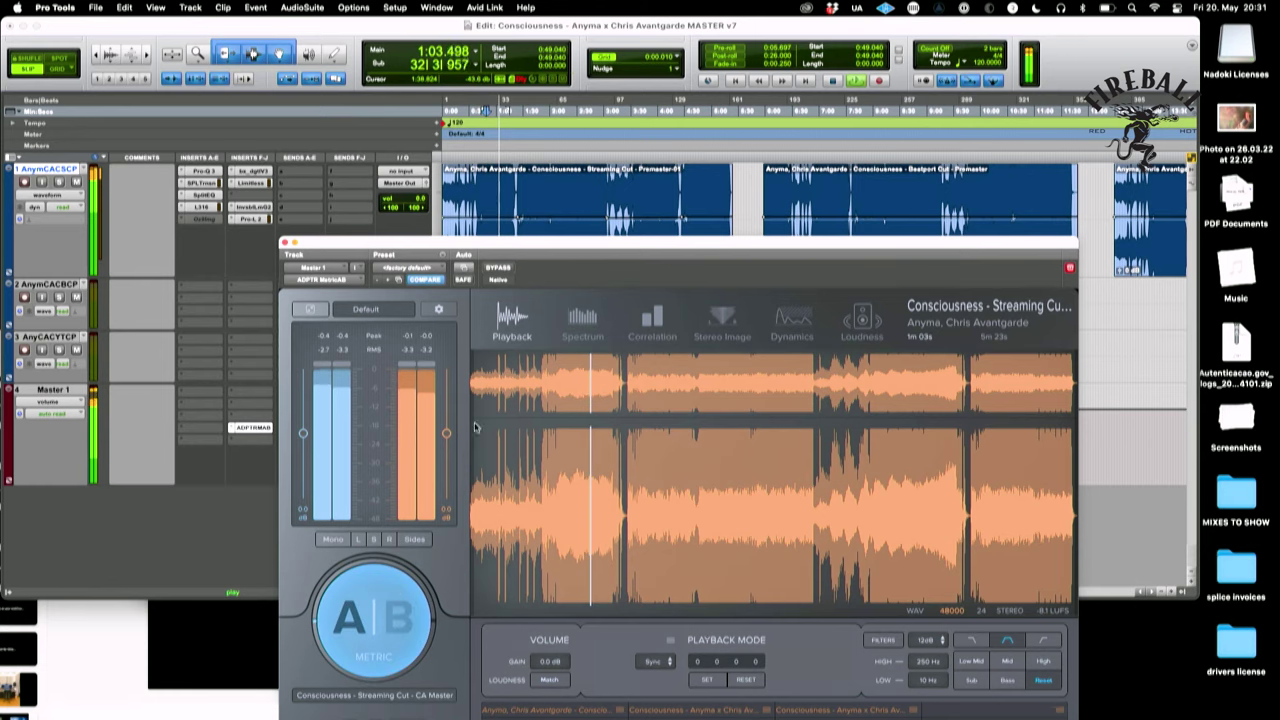
{"action": "left_click_drag", "start_coordinate": [569, 253], "coordinate": [573, 148]}
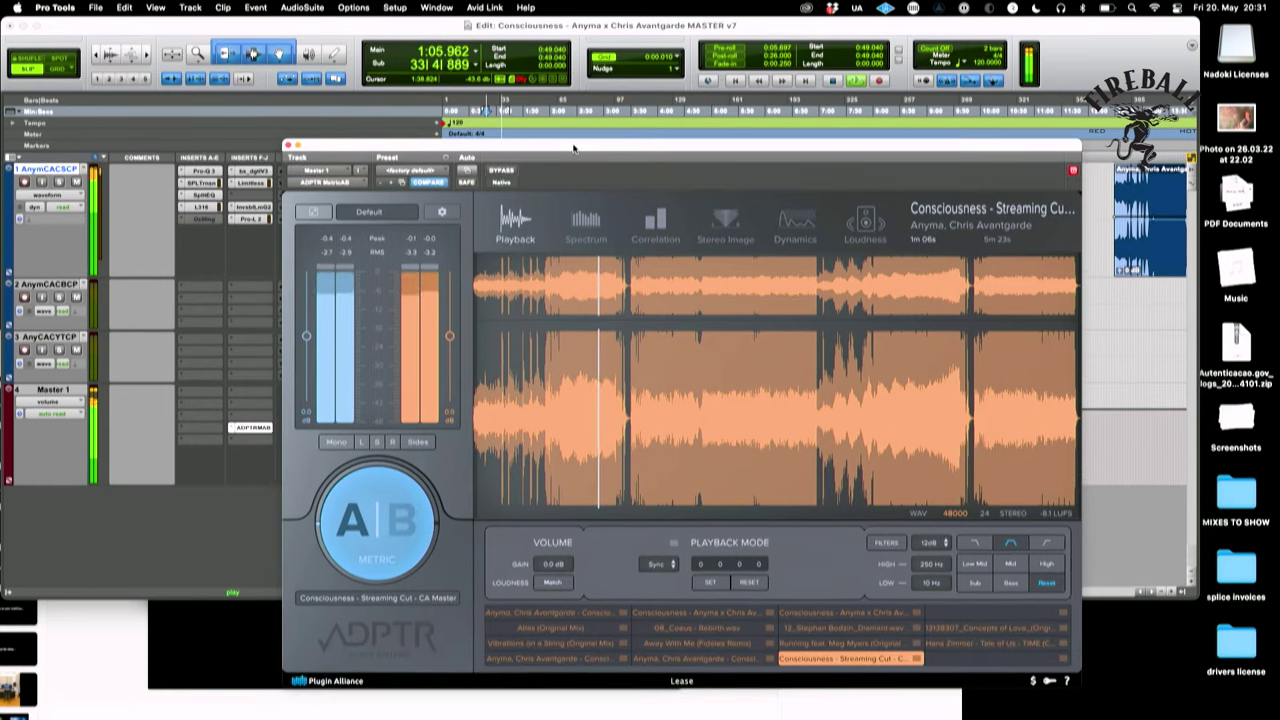
{"action": "left_click", "coordinate": [411, 523]}
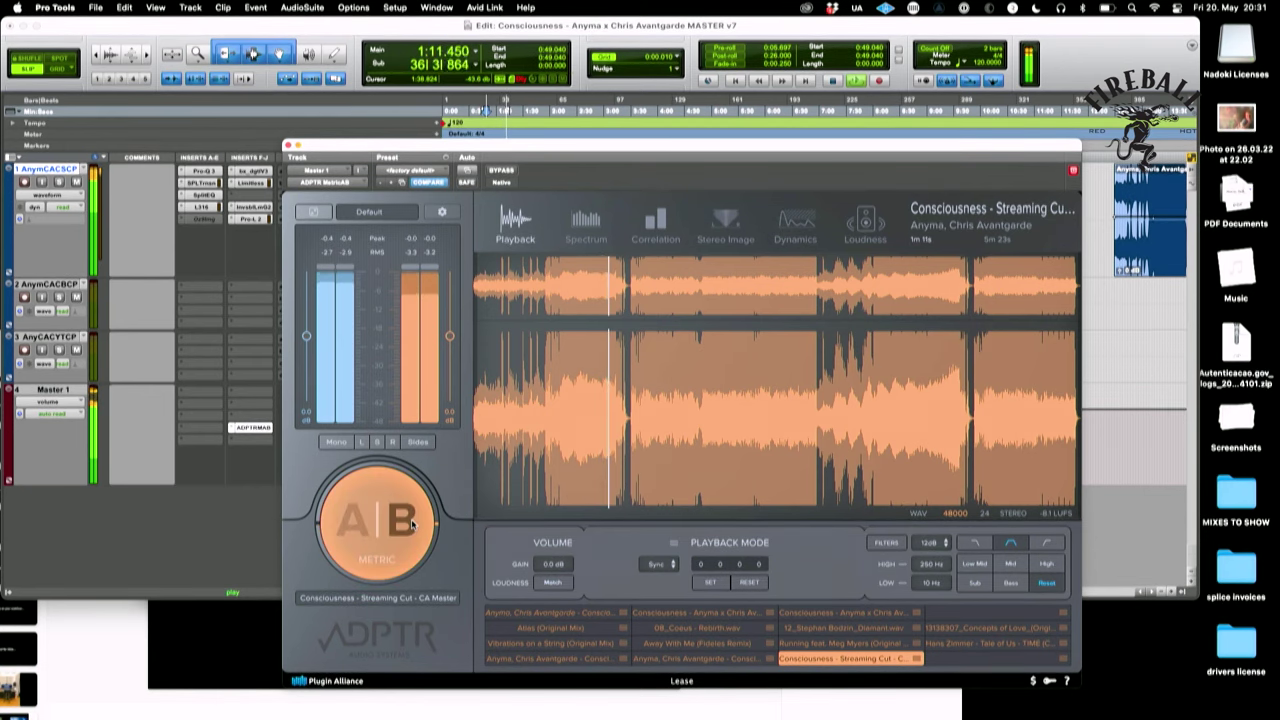
{"action": "left_click", "coordinate": [411, 523]}
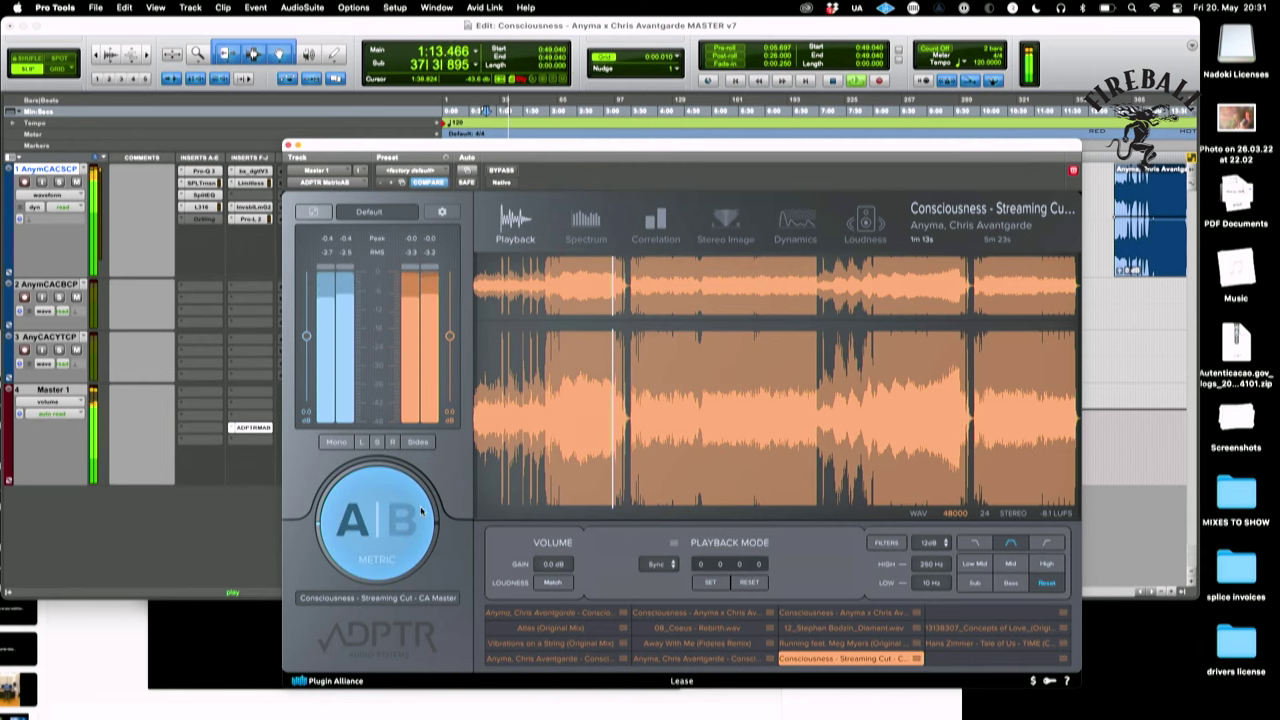
- Compare the current master and the reference in MetricAB through the passage from about 1:20 to 1:41, and stop playback with A active
{"action": "left_click_drag", "start_coordinate": [614, 147], "coordinate": [581, 228]}
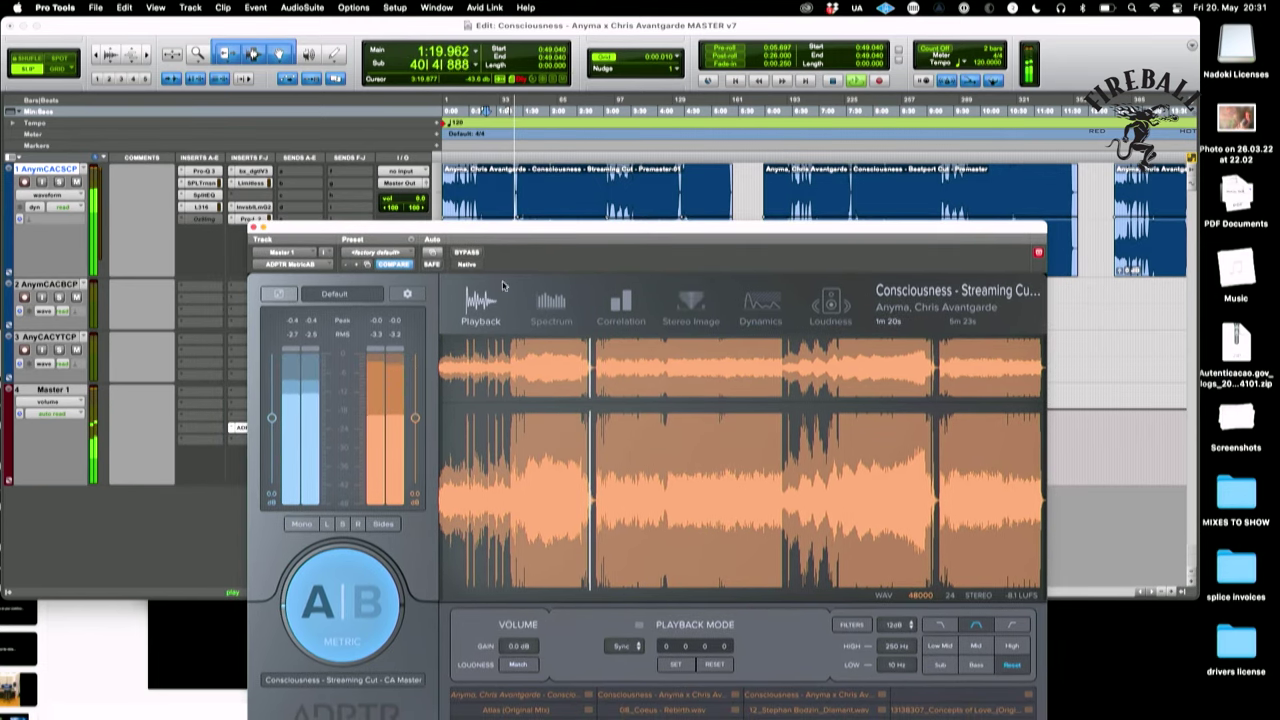
{"action": "left_click", "coordinate": [341, 608]}
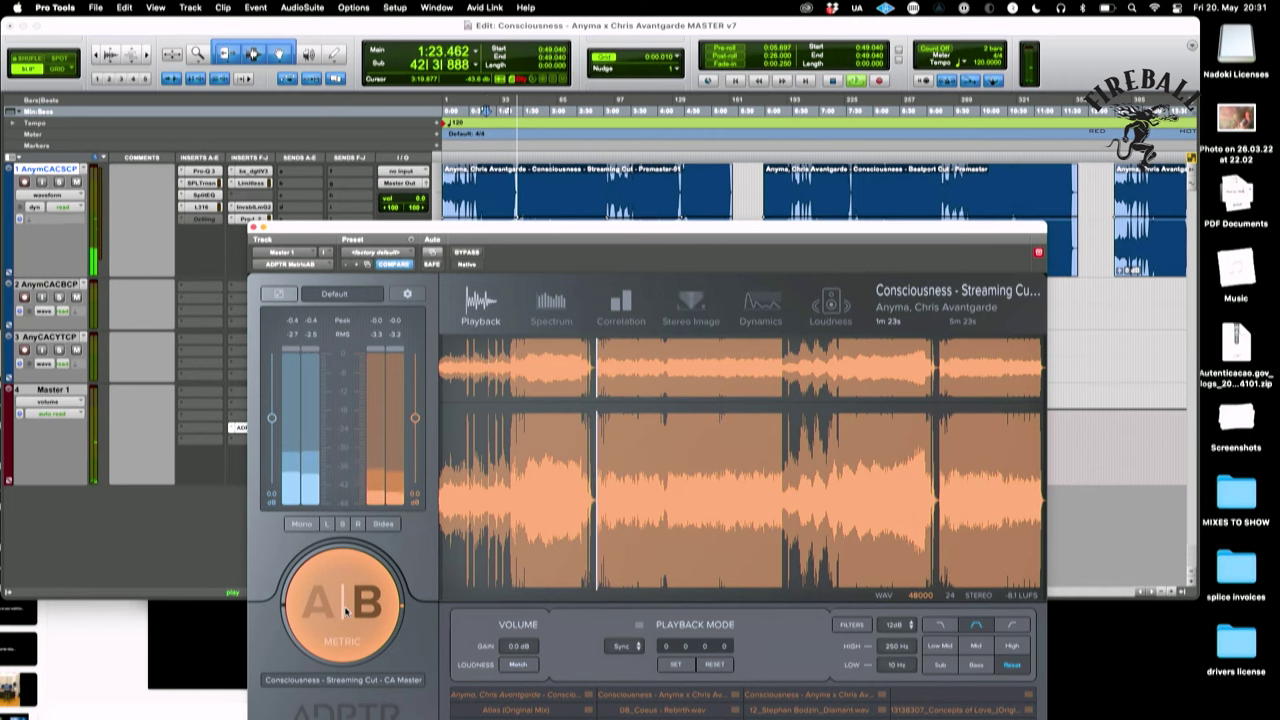
{"action": "left_click", "coordinate": [345, 611]}
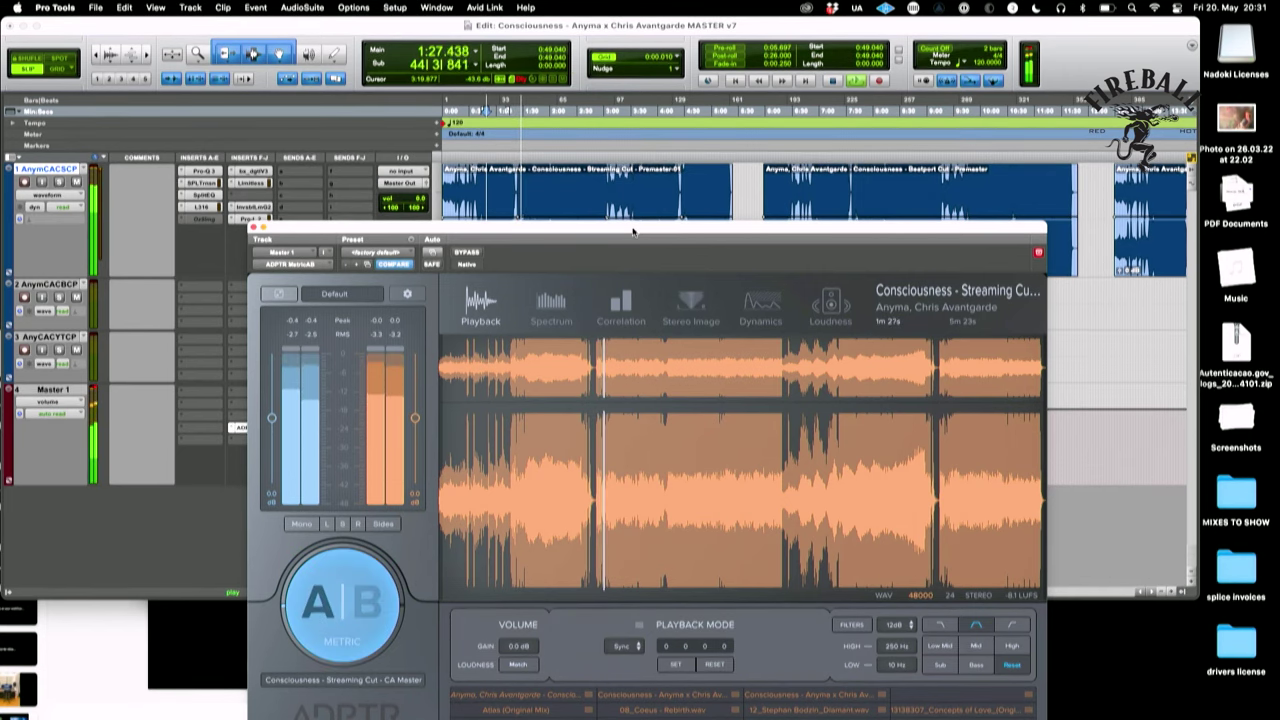
{"action": "left_click", "coordinate": [350, 622]}
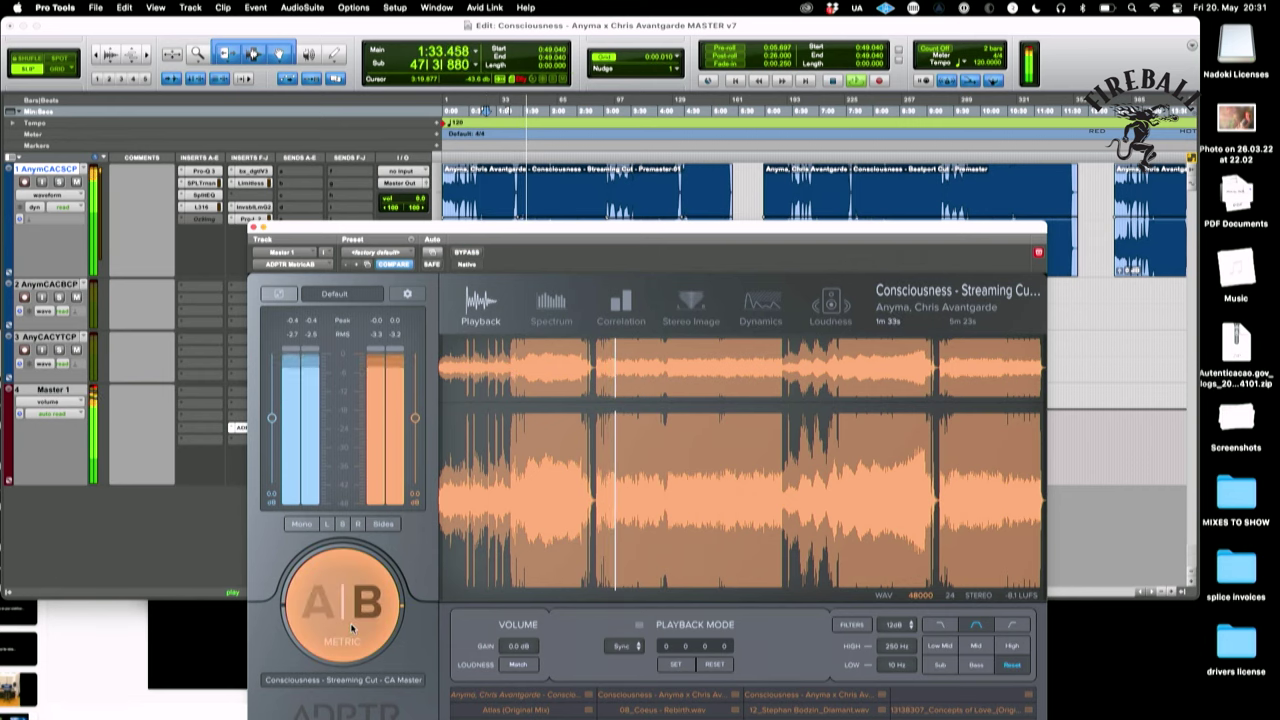
{"action": "left_click", "coordinate": [351, 627]}
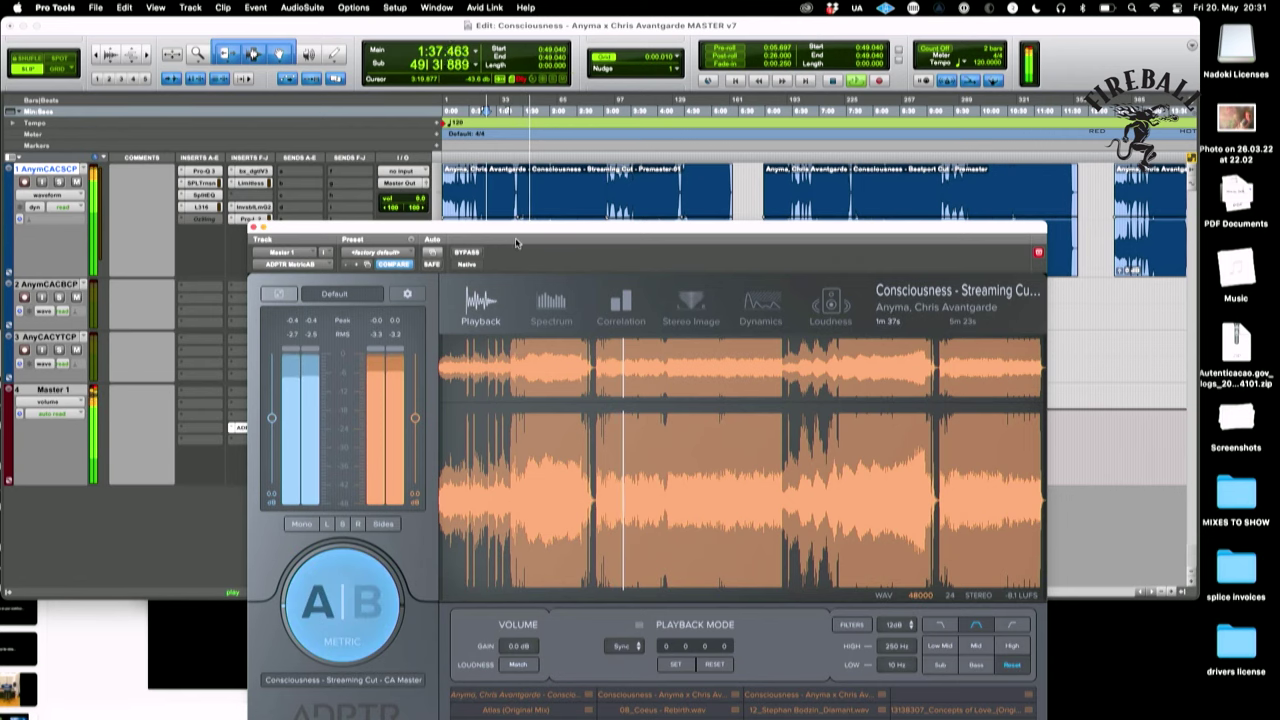
{"action": "left_click_drag", "start_coordinate": [511, 233], "coordinate": [515, 106]}
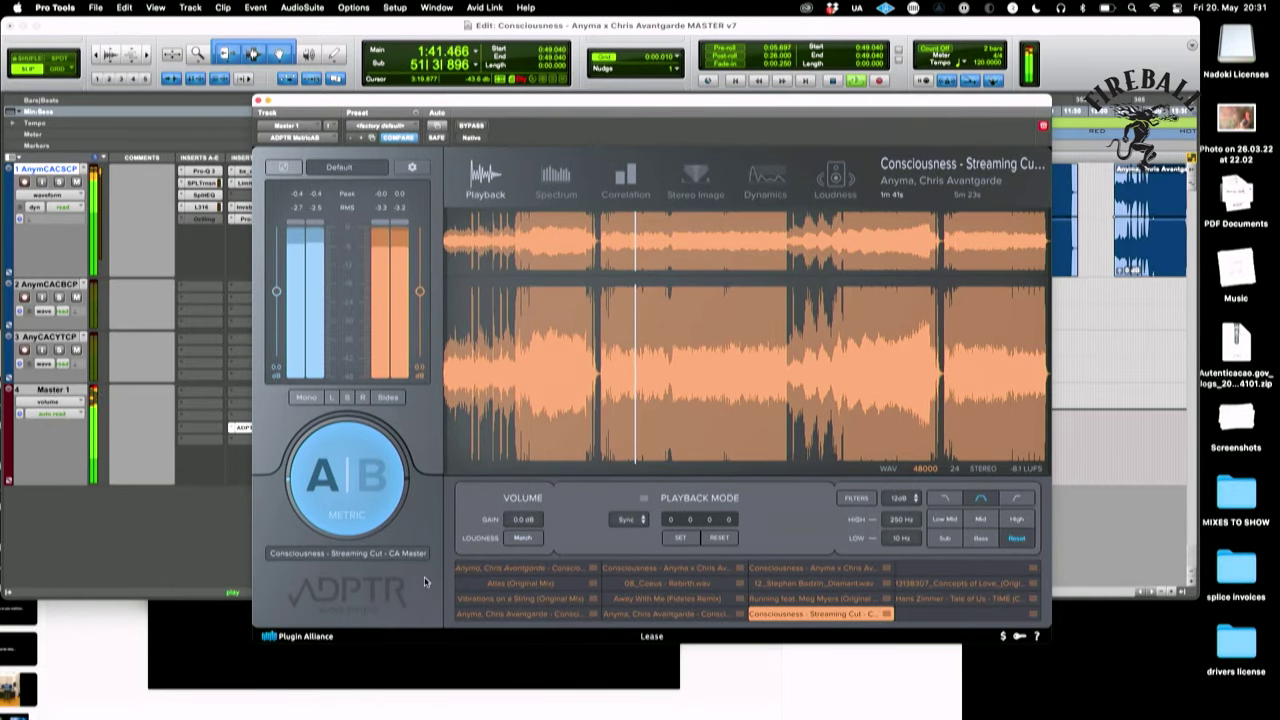
{"action": "key", "text": "space"}
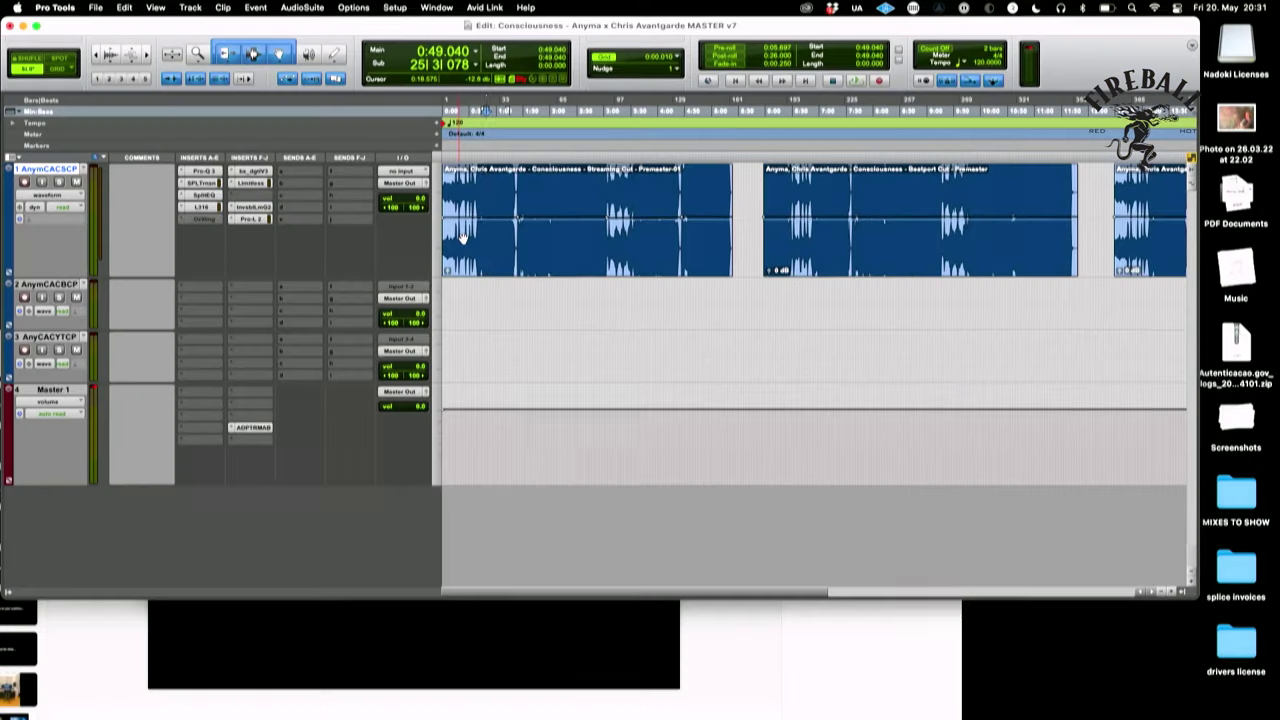
- Mute the two clips after the Streaming Cut premaster on the first audio track
{"action": "key", "text": "super+bracketleft"}
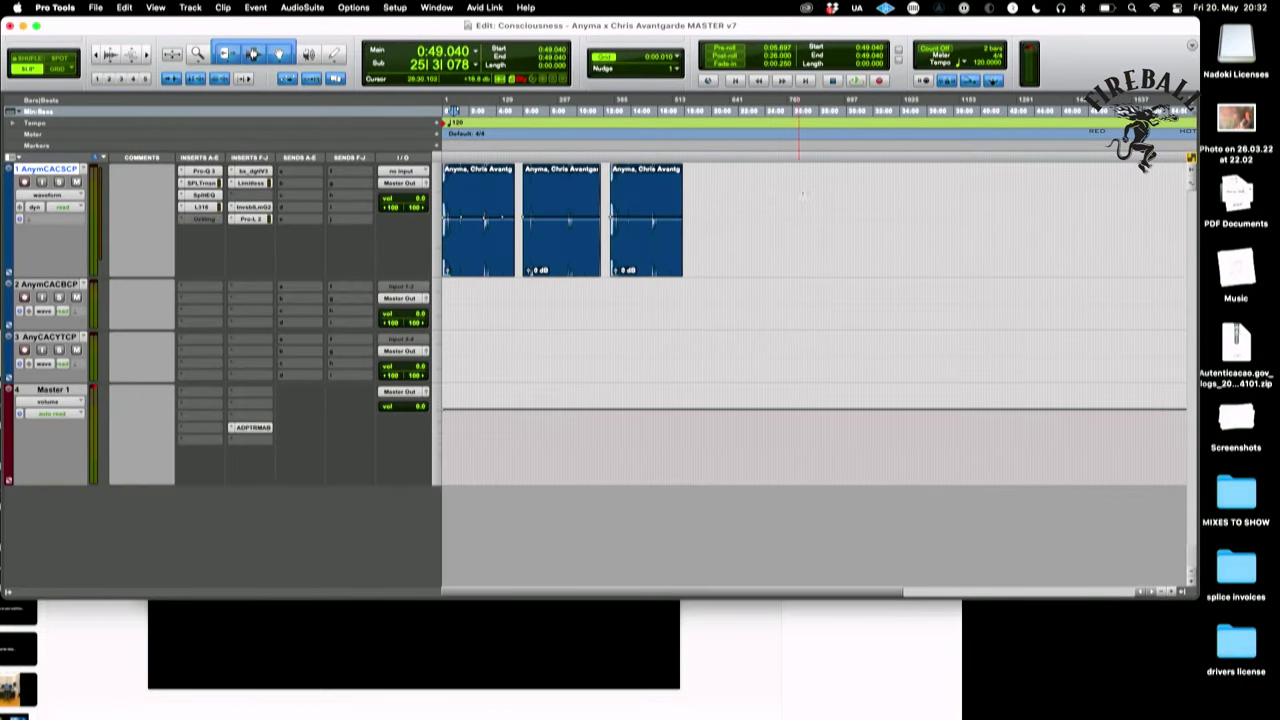
{"action": "key", "text": "super+bracketright"}
{"action": "left_click_drag", "start_coordinate": [948, 190], "coordinate": [599, 190]}
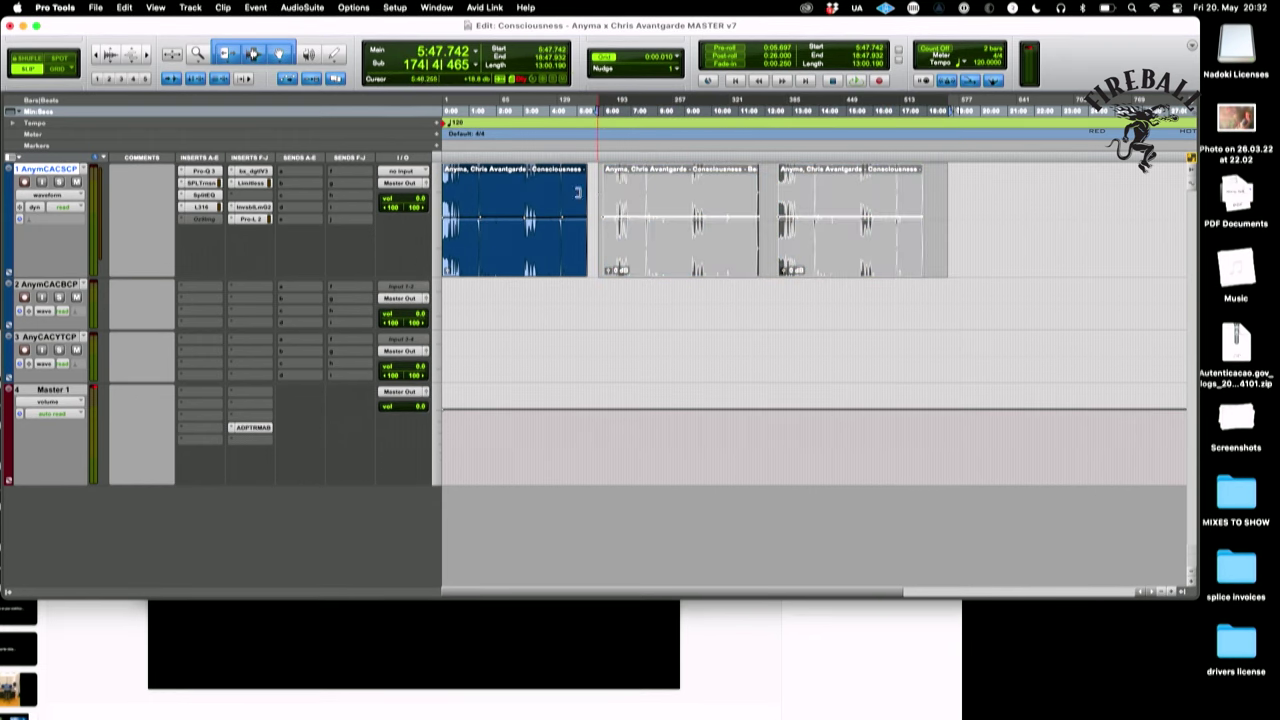
{"action": "left_click", "coordinate": [485, 199]}
{"action": "key", "text": "super+bracketright"}
{"action": "key", "text": "super+bracketright"}
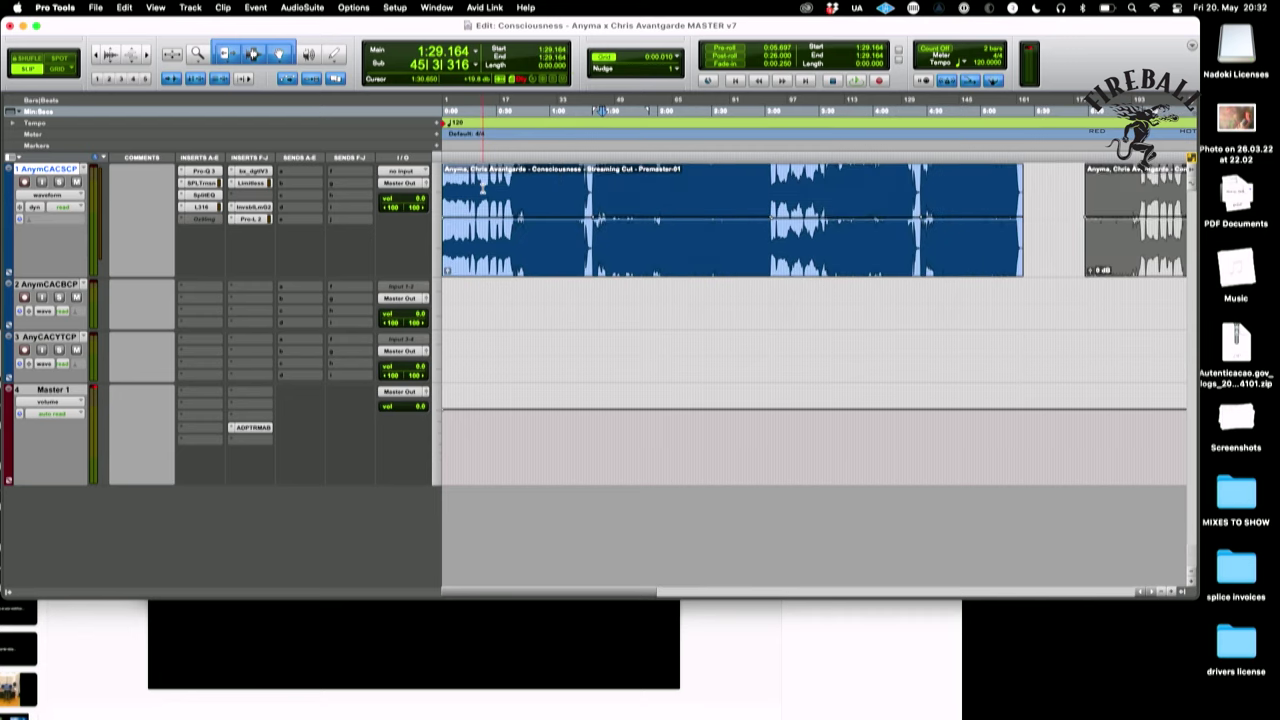
- Open FabFilter Pro-Q 3 on the first track and audition its 73.907 Hz boost band in solo from about 0:53
{"action": "left_click", "coordinate": [202, 173]}
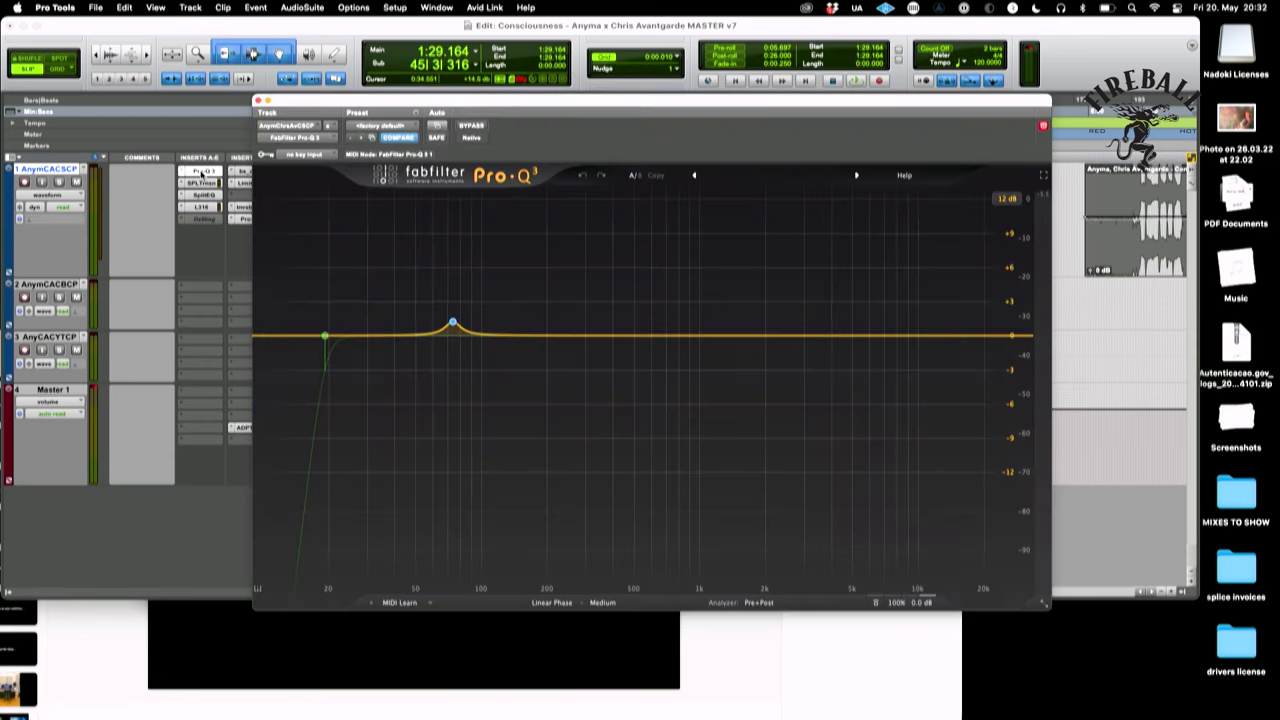
{"action": "mouse_move", "coordinate": [460, 105]}
{"action": "left_mouse_down"}
{"action": "mouse_move", "coordinate": [445, 102]}
{"action": "mouse_move", "coordinate": [484, 108]}
{"action": "left_mouse_up"}
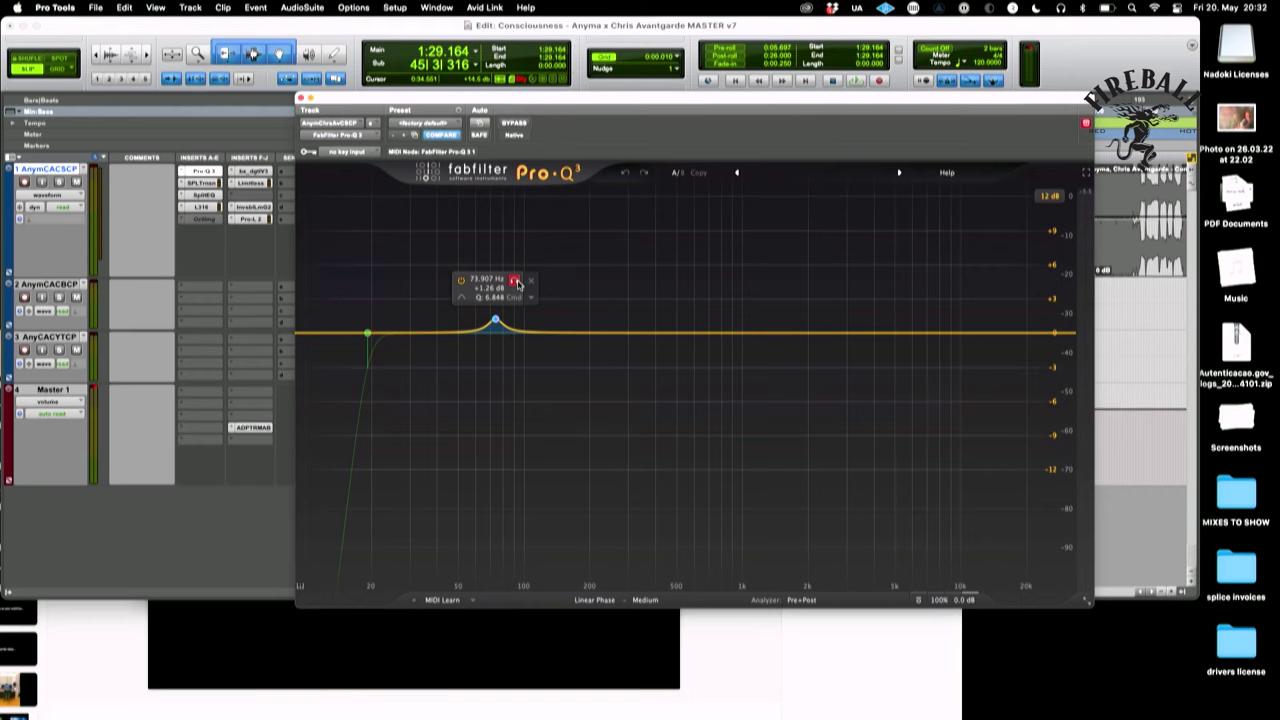
{"action": "left_click_drag", "start_coordinate": [583, 101], "coordinate": [583, 228]}
{"action": "left_click", "coordinate": [538, 190]}
{"action": "key", "text": "space"}
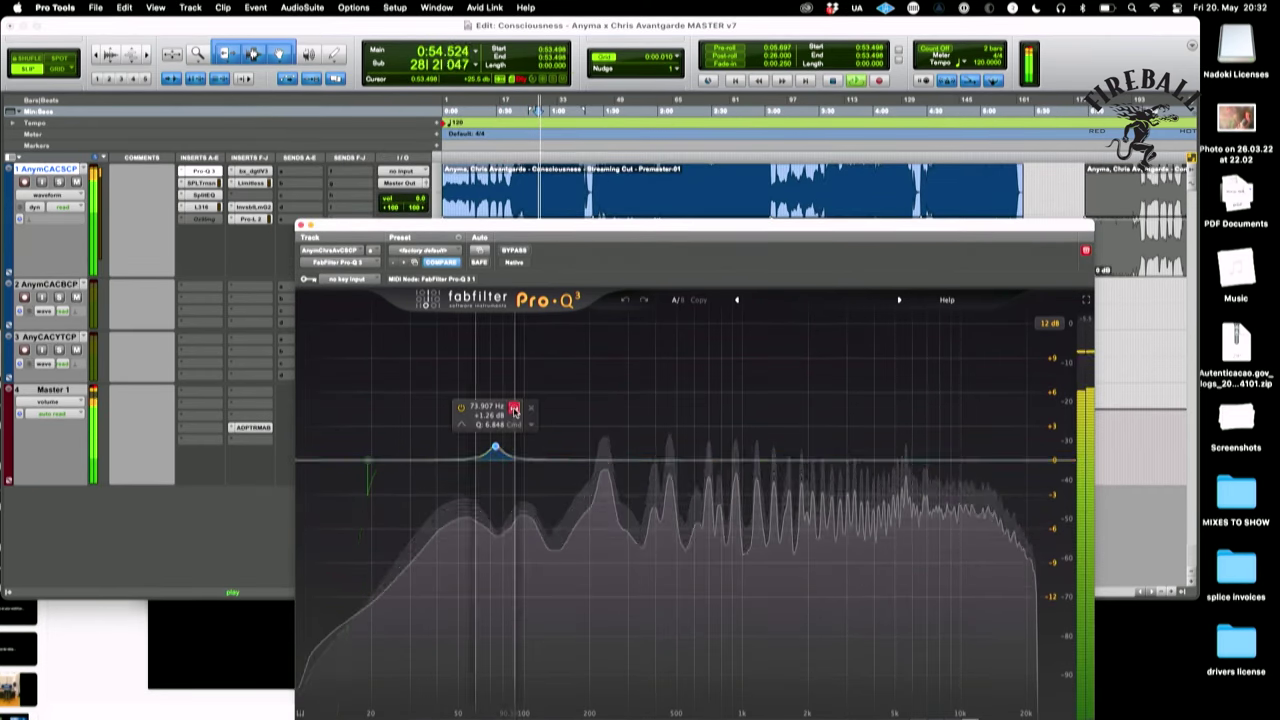
- Play the Streaming Cut from about 1:28, solo the 73.907 Hz band in Pro-Q 3 and stop playback
{"action": "left_click", "coordinate": [600, 186]}
{"action": "key", "text": "space"}
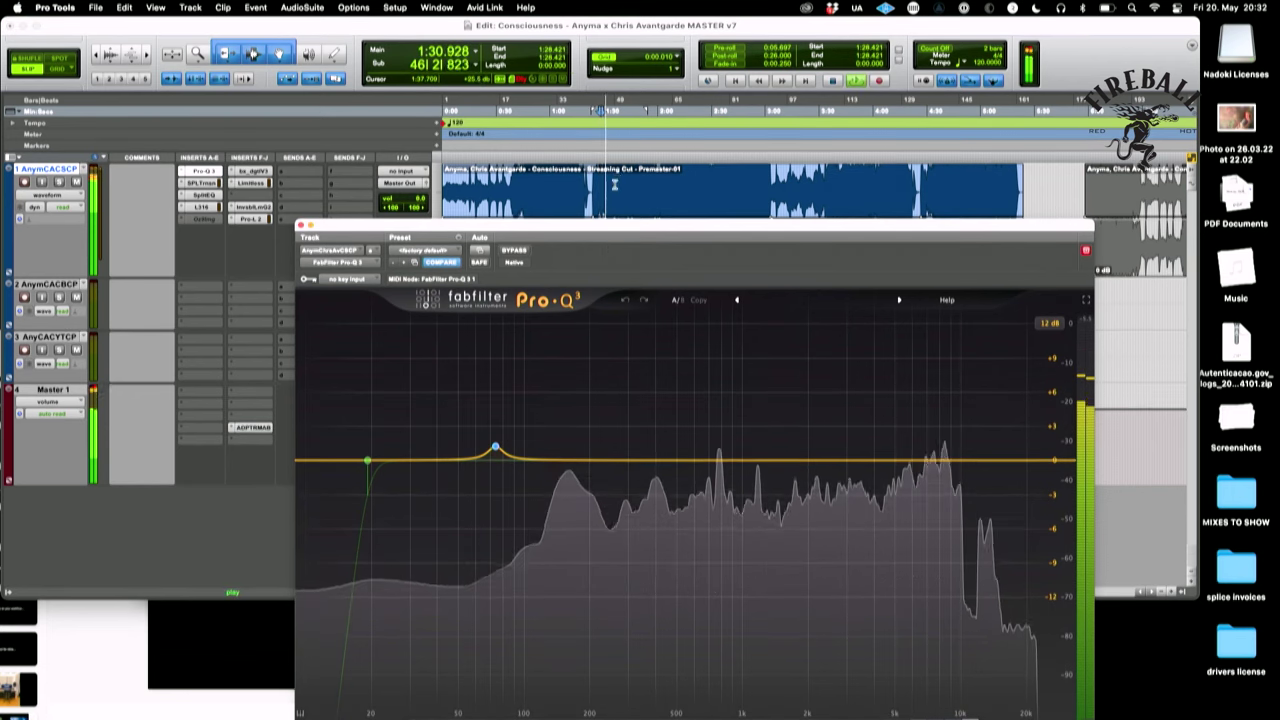
{"action": "left_click", "coordinate": [514, 408]}
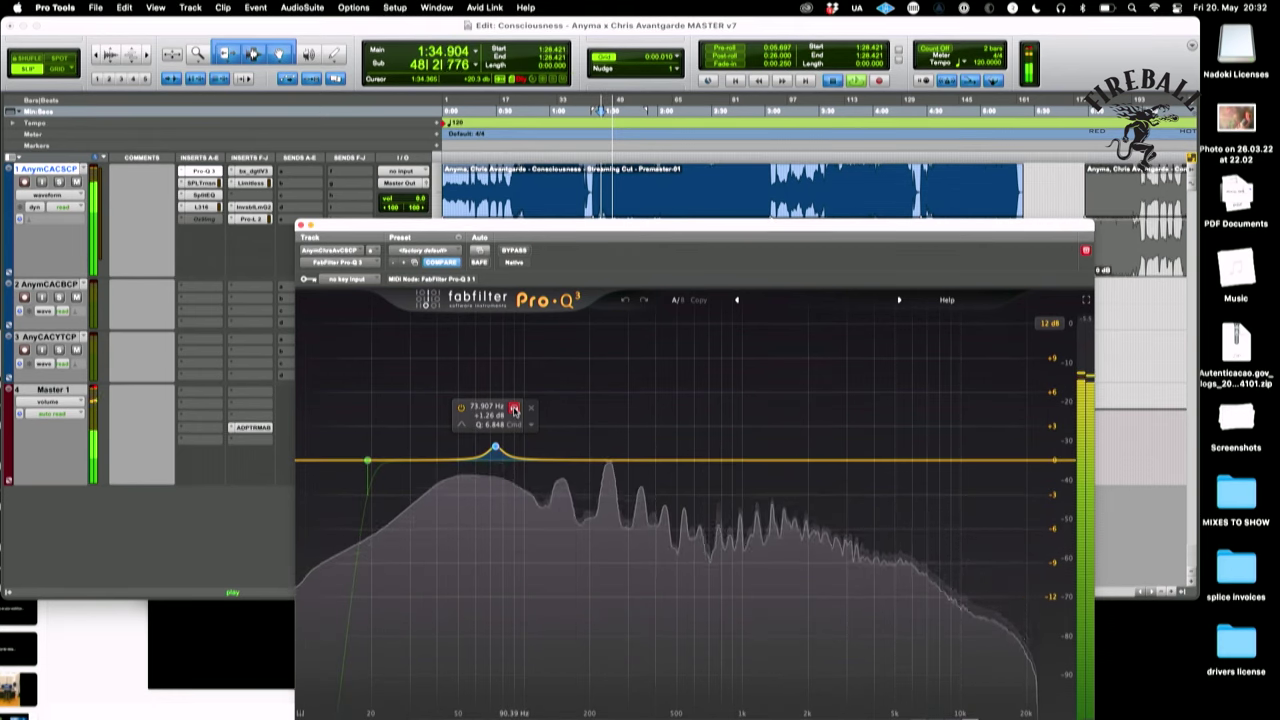
{"action": "key", "text": "space"}
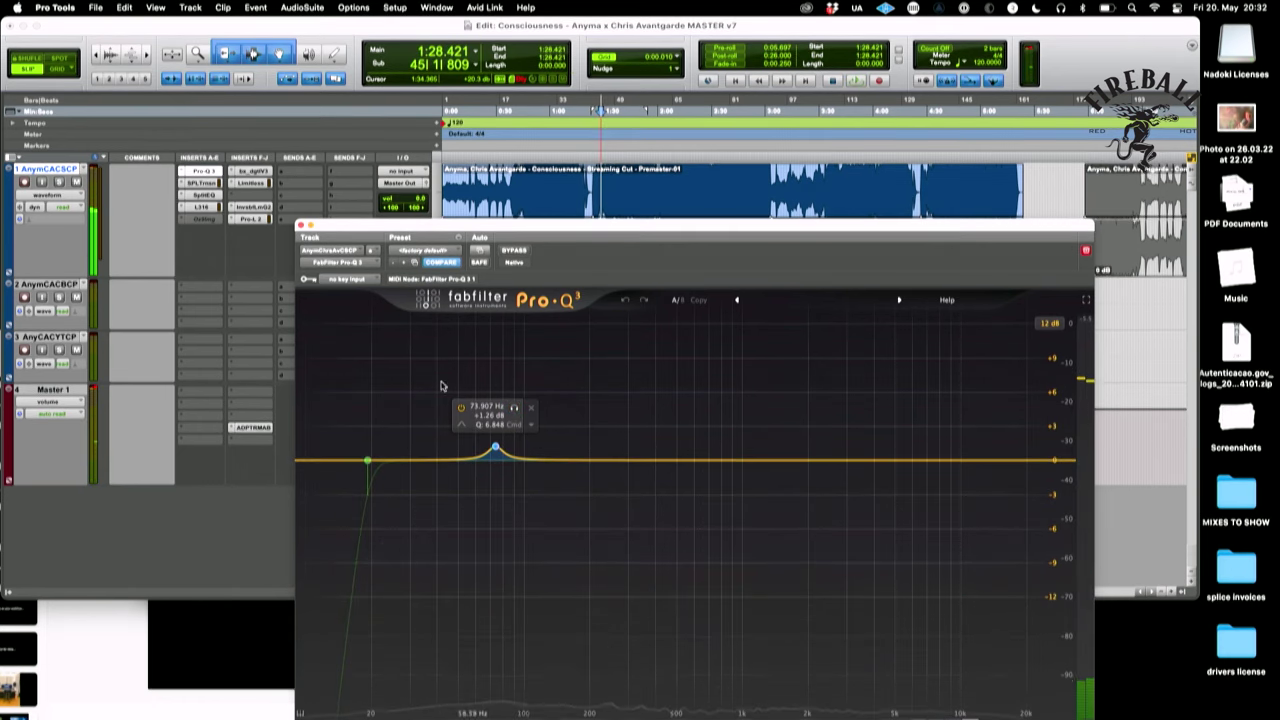
- Open the SPL Transient Designer Plus on the first track and bypass it while playing from about 1:40
{"action": "left_click", "coordinate": [212, 183]}
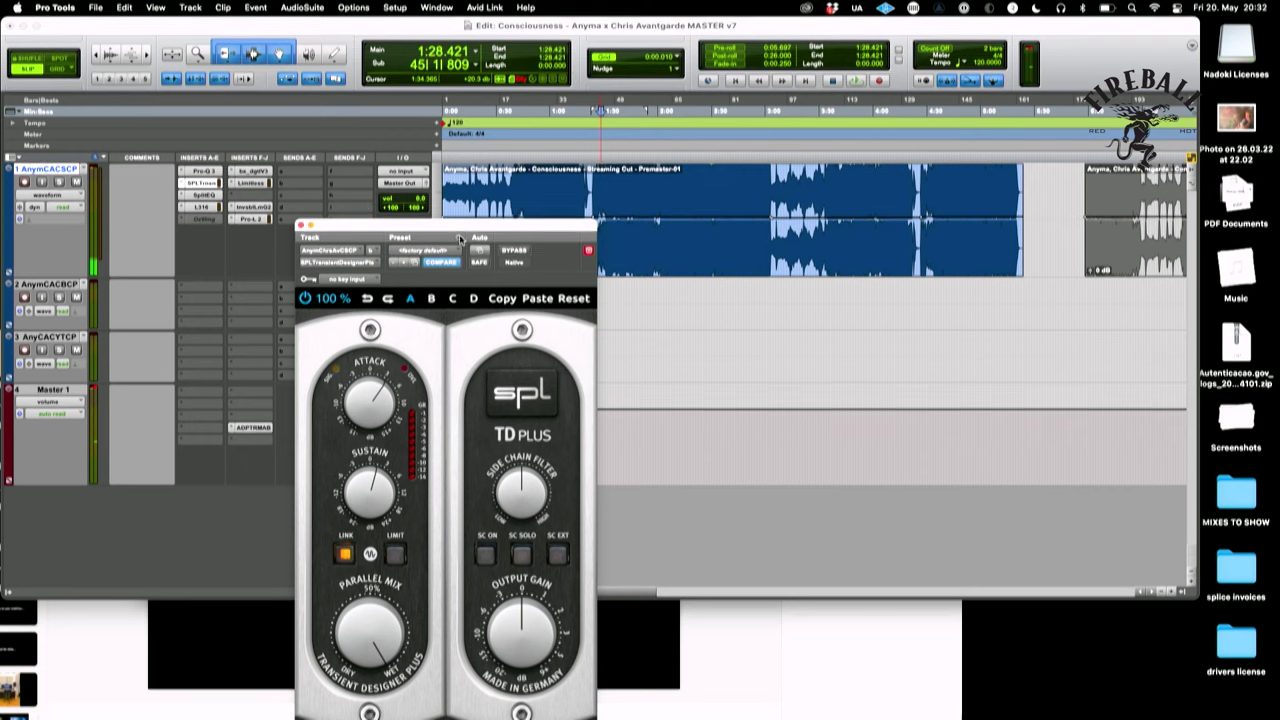
{"action": "left_click_drag", "start_coordinate": [458, 231], "coordinate": [791, 117]}
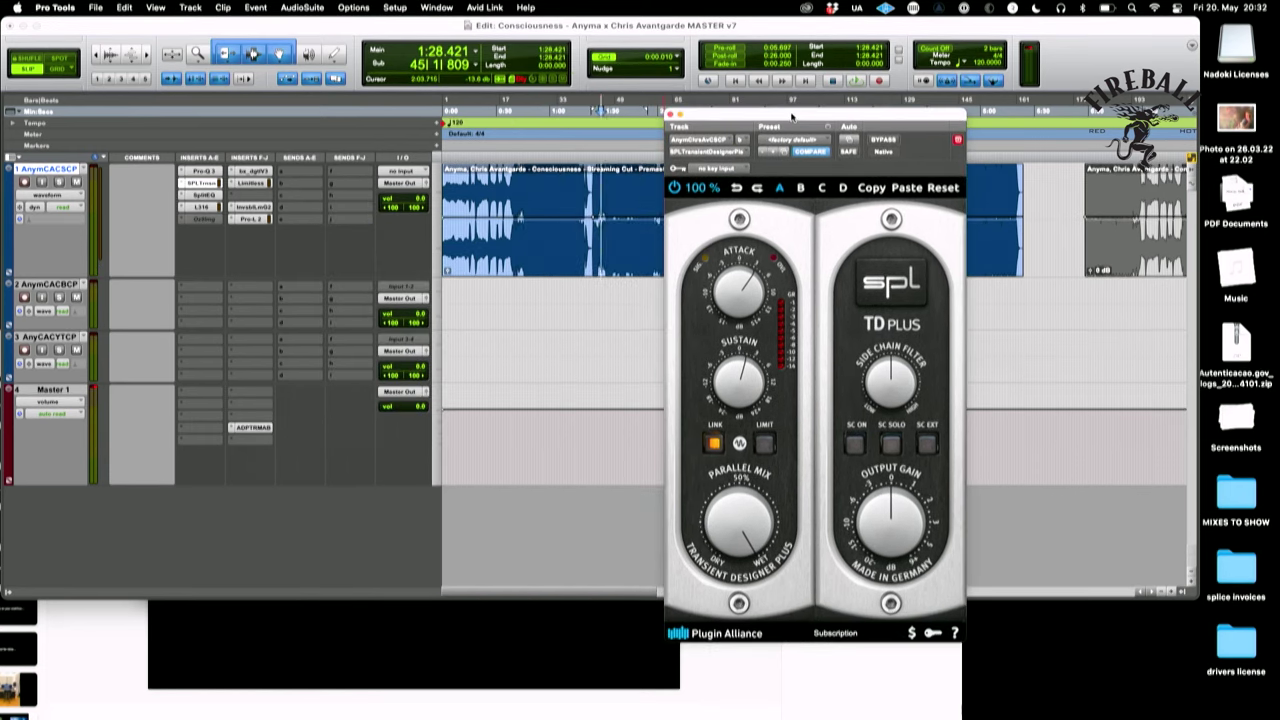
{"action": "key", "text": "space"}
{"action": "left_click", "coordinate": [620, 185]}
{"action": "left_click", "coordinate": [884, 140]}
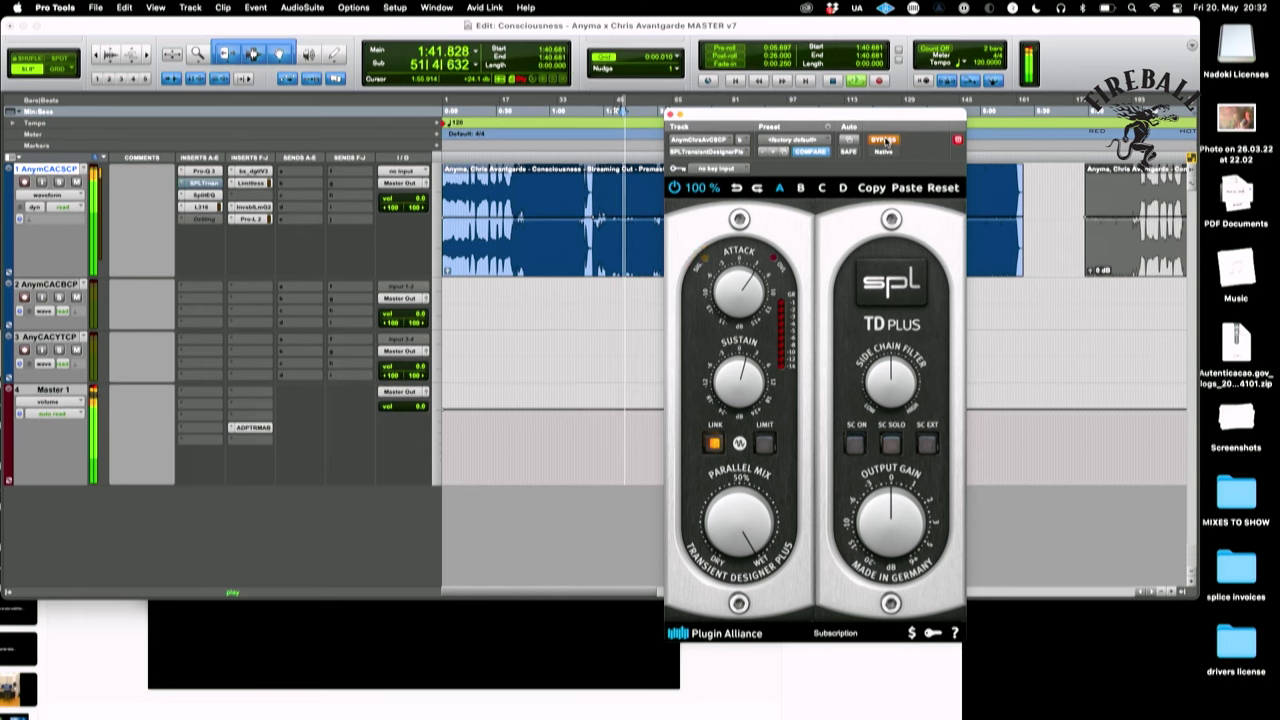
{"action": "key", "text": "space"}
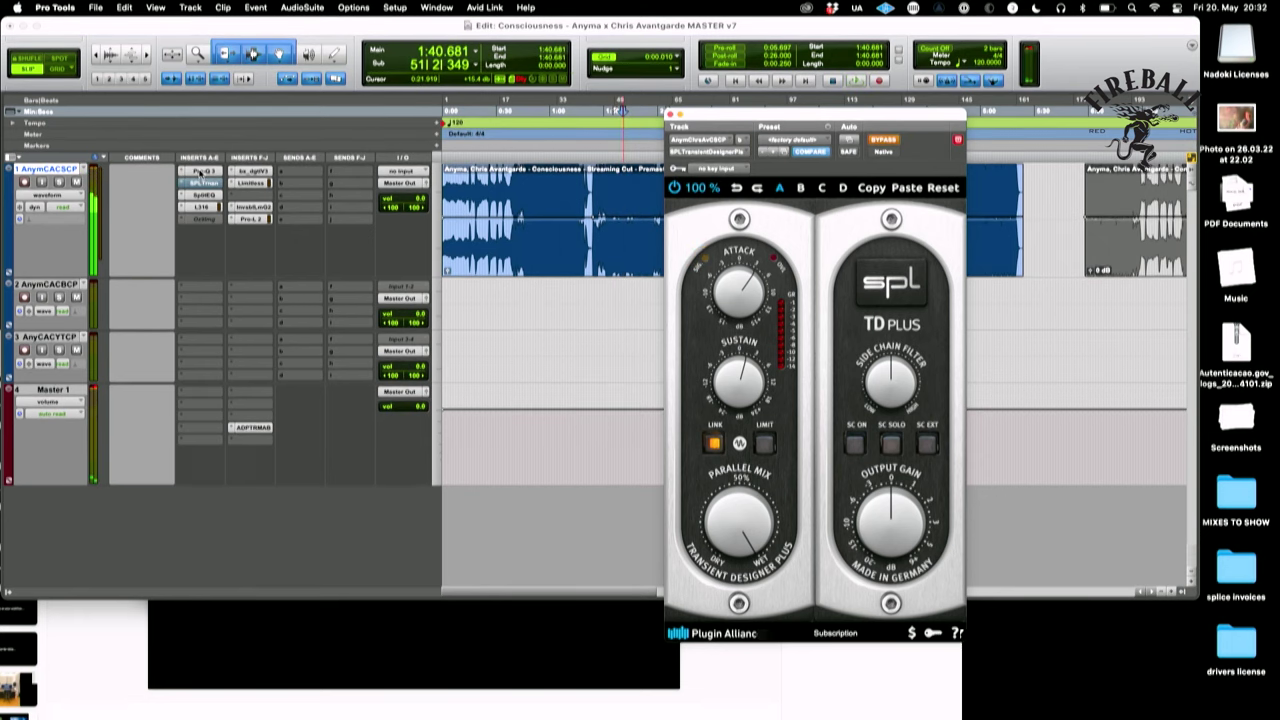
- Bypass all first-track inserts except Pro-Q 3 and audition its 73.907 Hz band in solo during playback from about 1:40
{"action": "left_click", "coordinate": [200, 172], "text": "shift+super"}
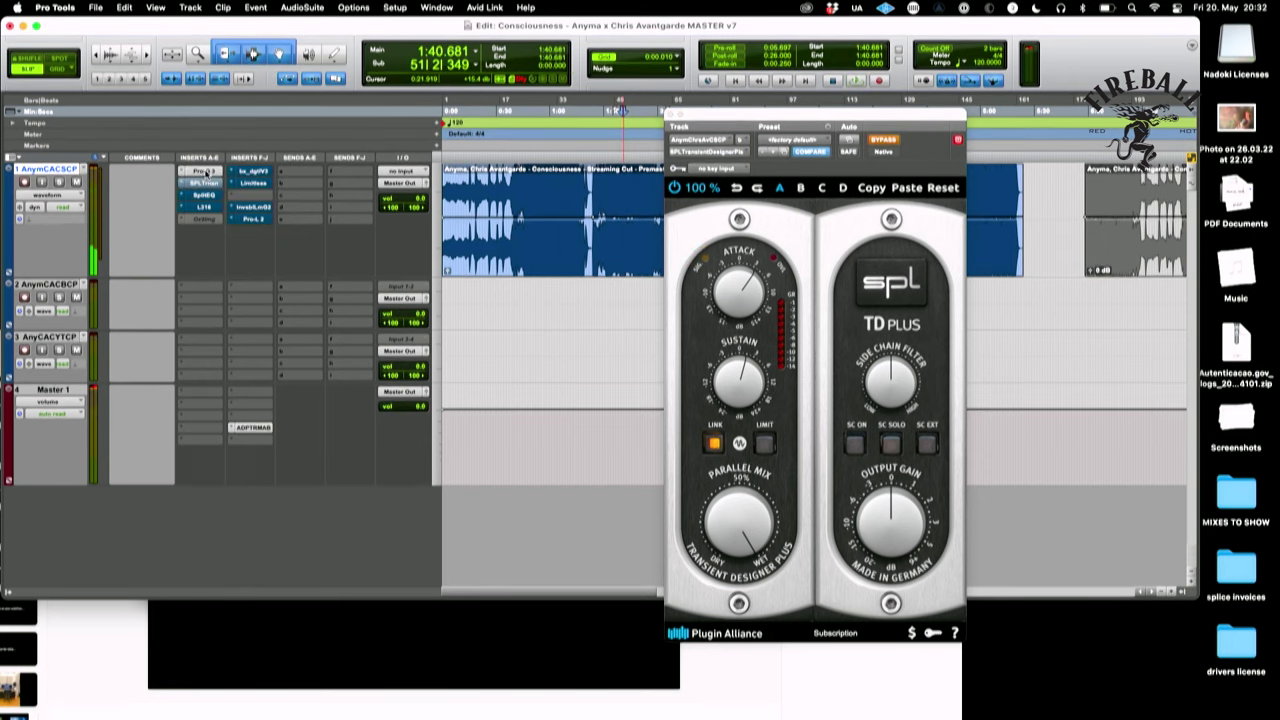
{"action": "key", "text": "space"}
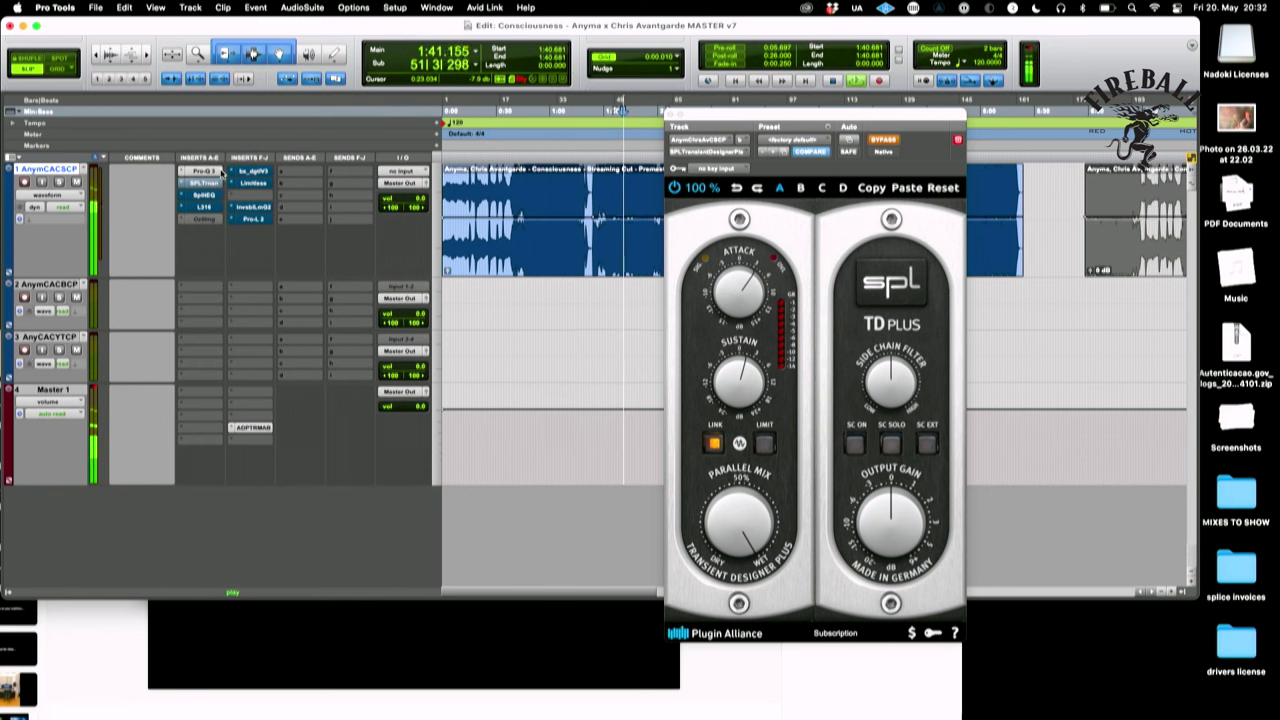
{"action": "left_click", "coordinate": [202, 172]}
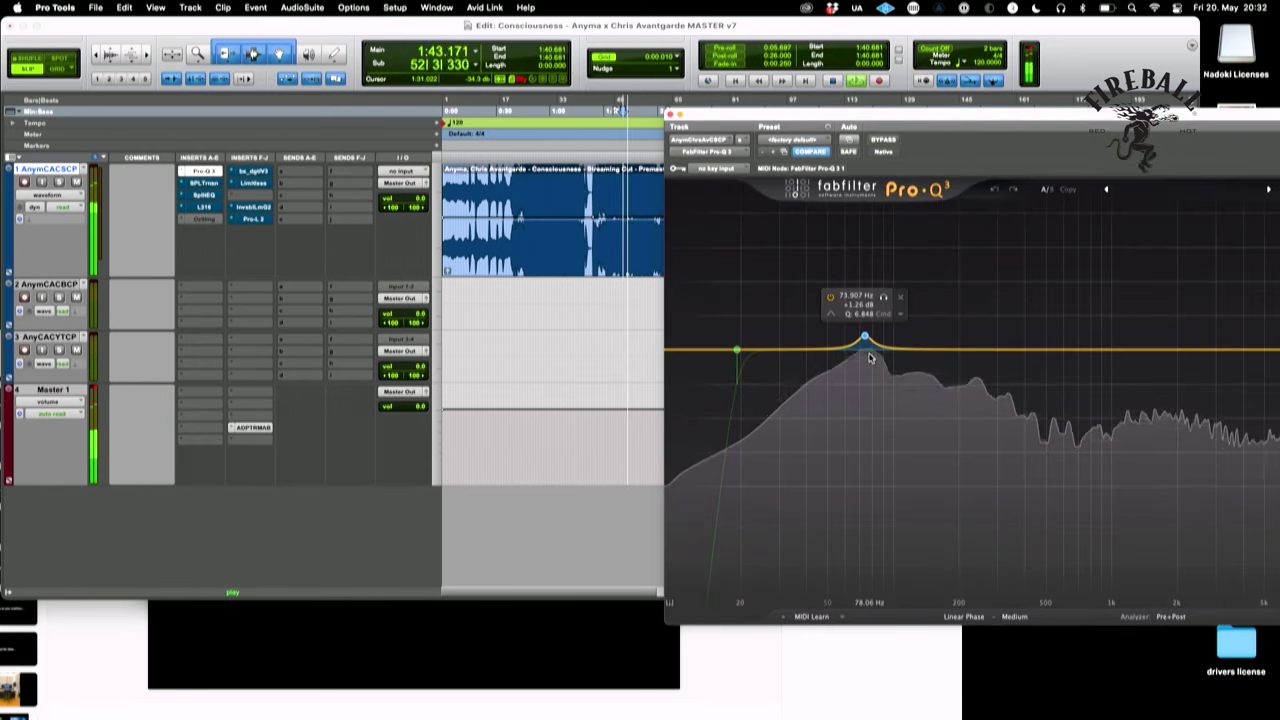
{"action": "left_click", "coordinate": [883, 297]}
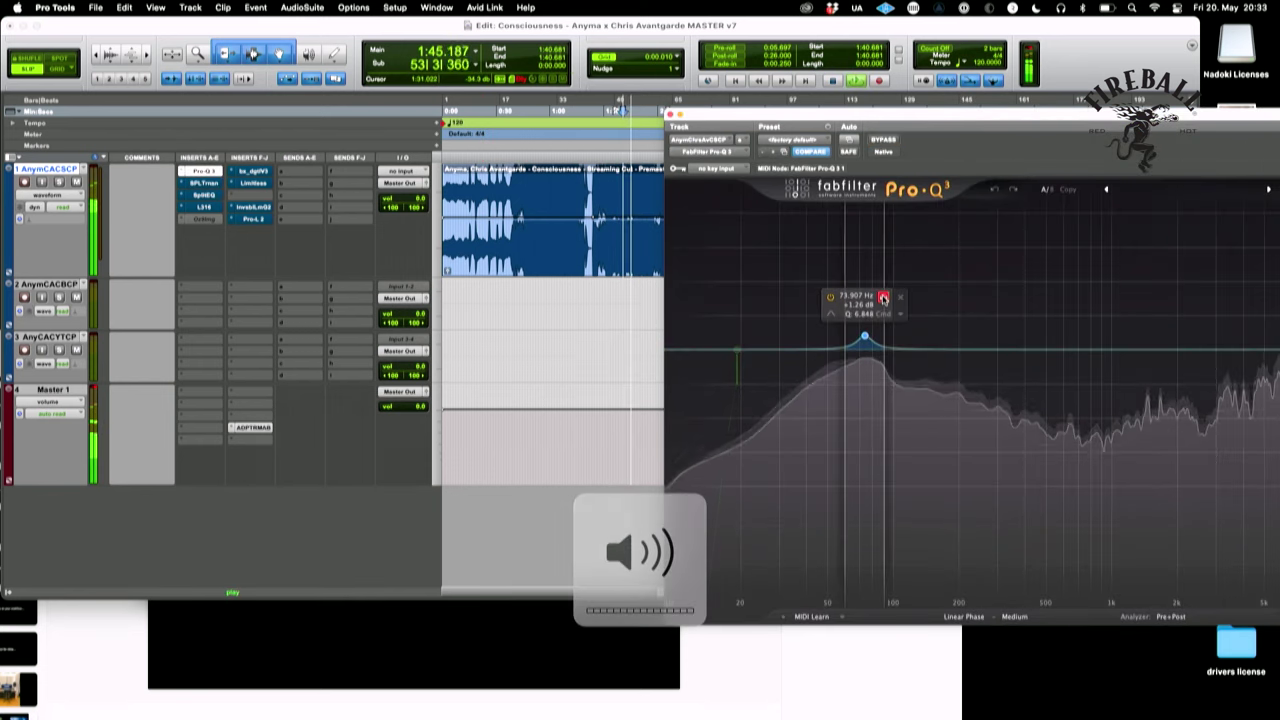
{"action": "left_click", "coordinate": [883, 297]}
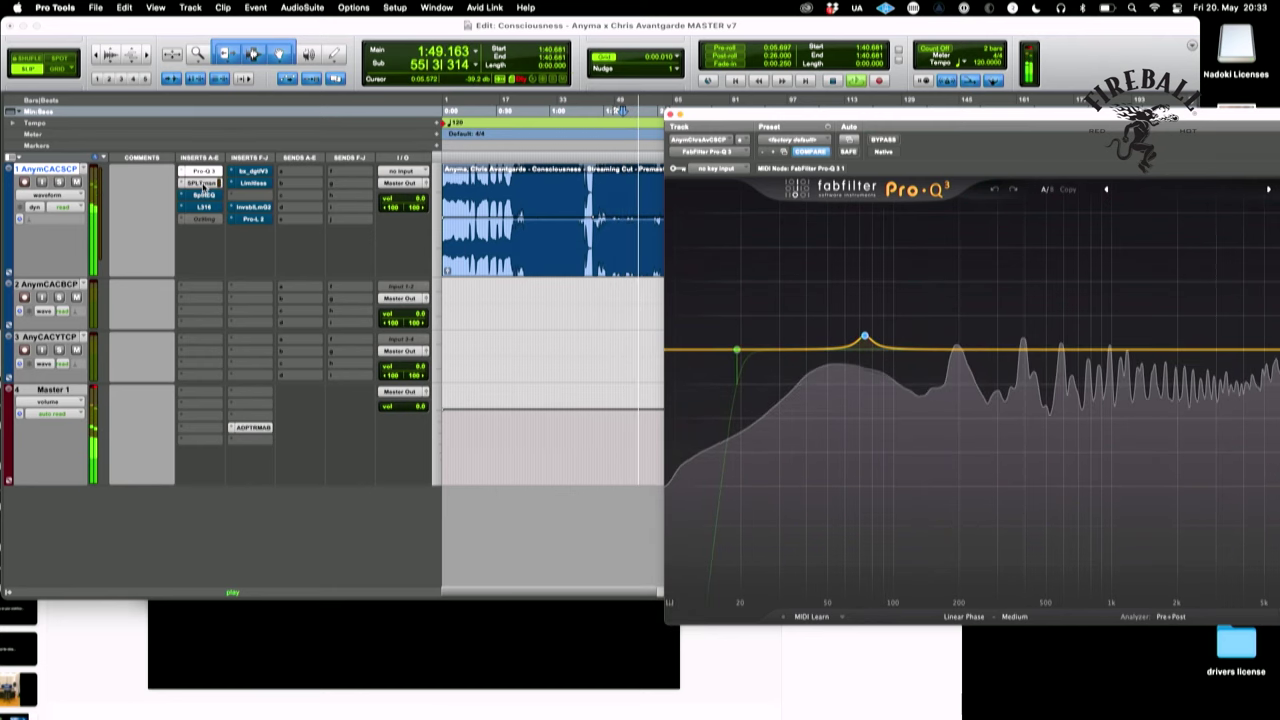
- Compare the SPL Transient Designer Plus on the first track with and without bypass, leave it active and stop playback
{"action": "left_click", "coordinate": [203, 184]}
{"action": "left_click", "coordinate": [886, 141]}
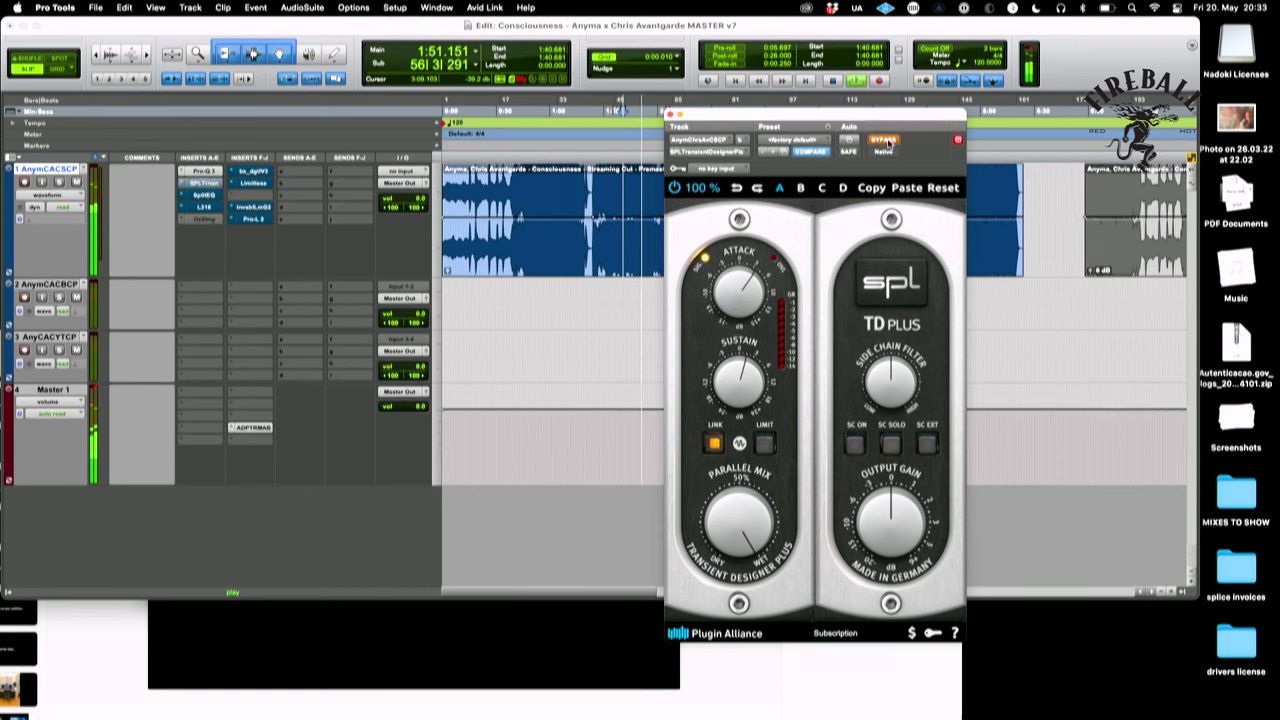
{"action": "left_click", "coordinate": [886, 141]}
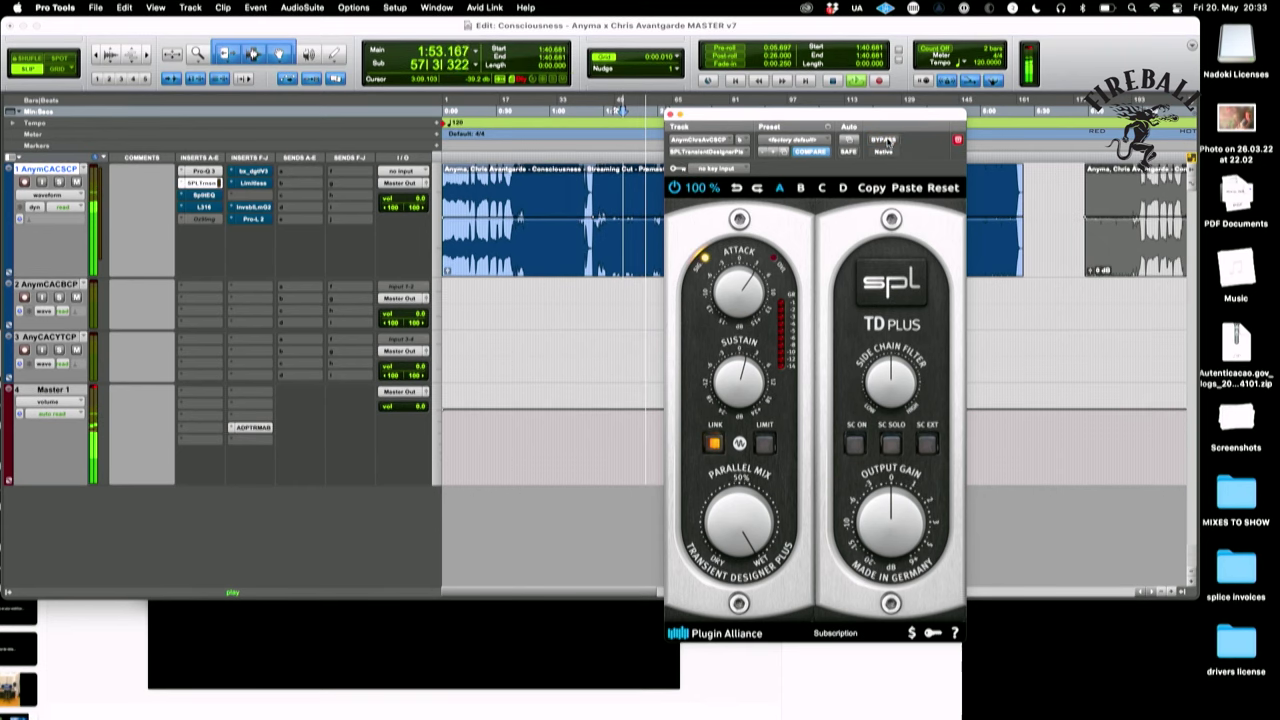
{"action": "key", "text": "space"}
- Open SplitEQ as an active insert and audition the transient part of its 50, 81 and 119 Hz bands in solo
{"action": "left_click", "coordinate": [204, 196]}
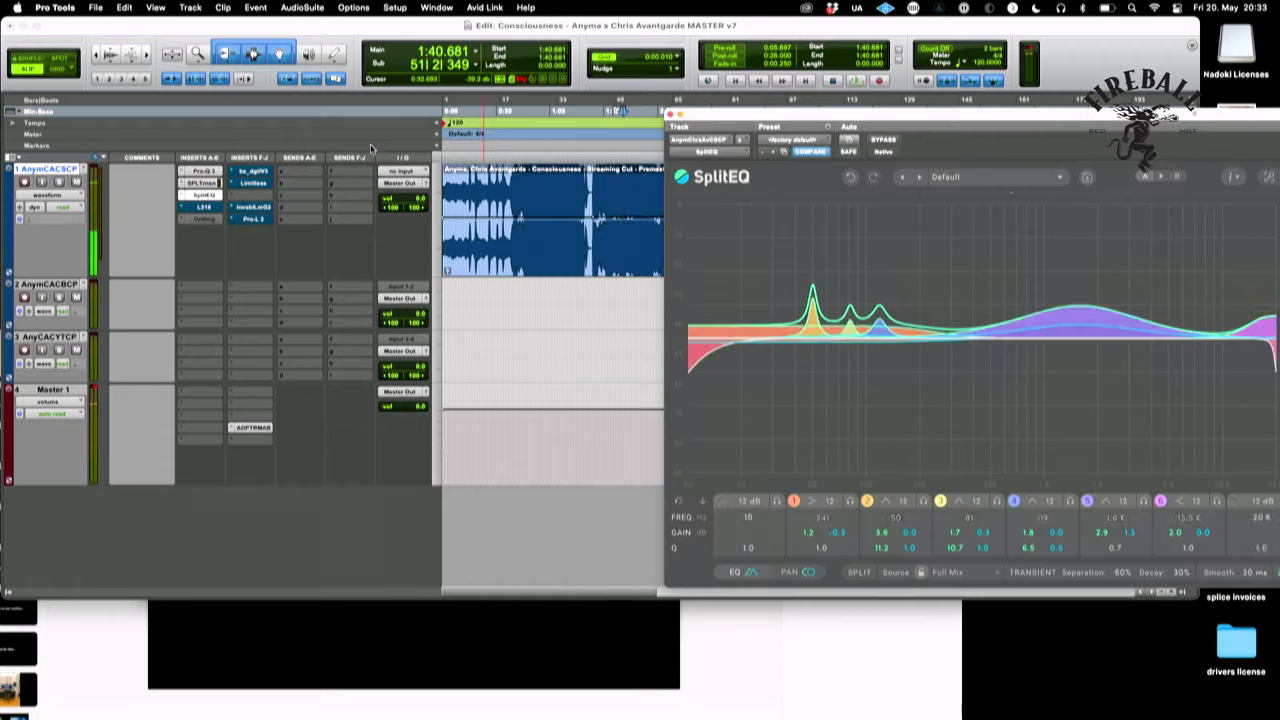
{"action": "left_click_drag", "start_coordinate": [1066, 125], "coordinate": [748, 126]}
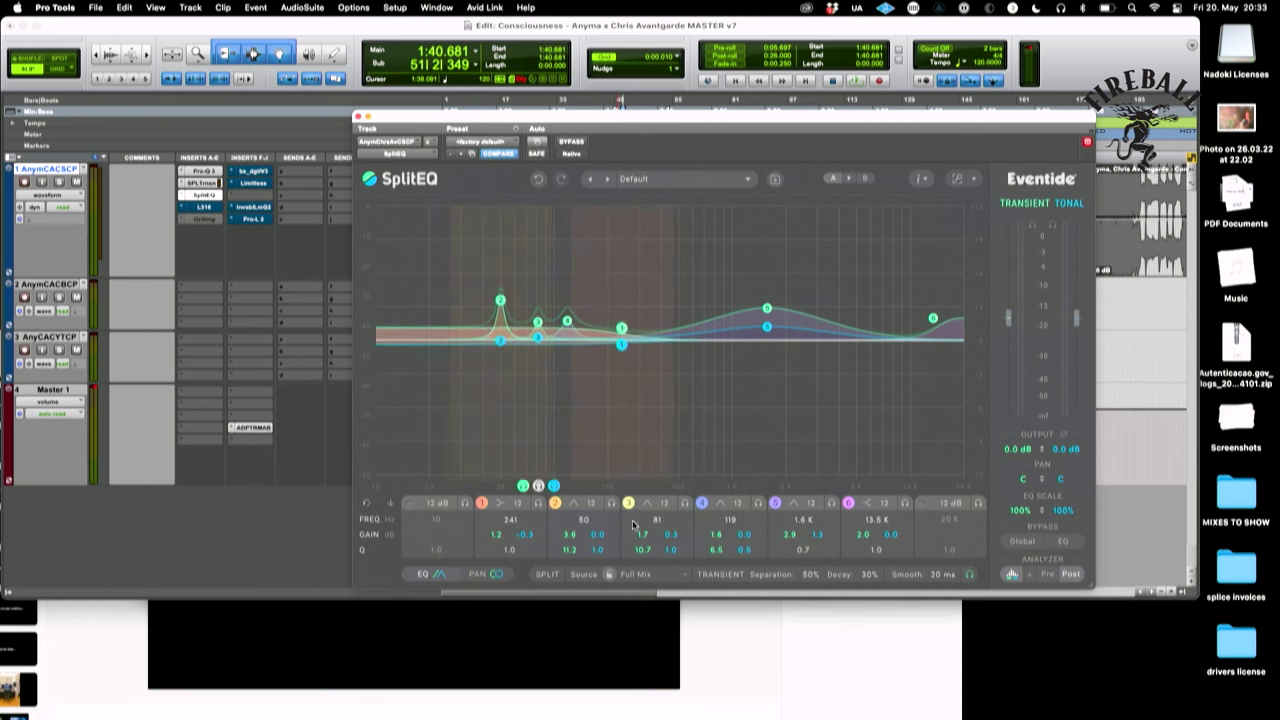
{"action": "mouse_move", "coordinate": [596, 487]}
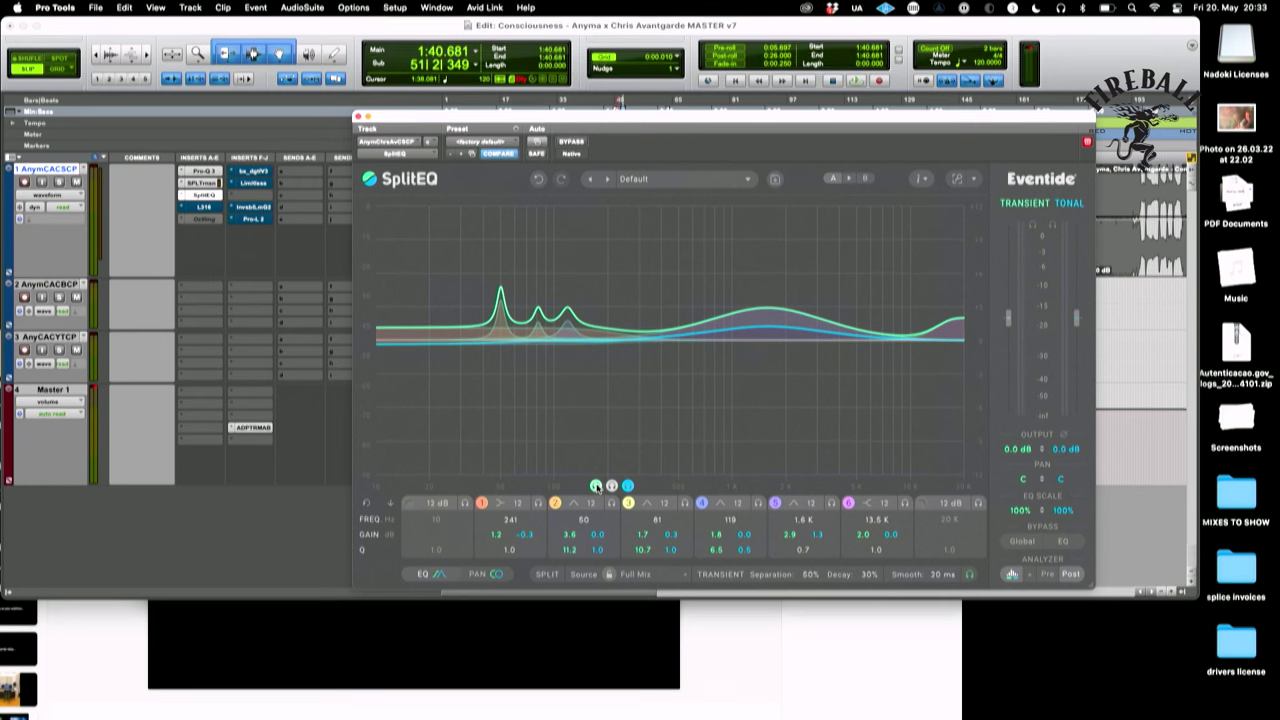
{"action": "left_click", "coordinate": [596, 486]}
{"action": "key", "text": "space"}
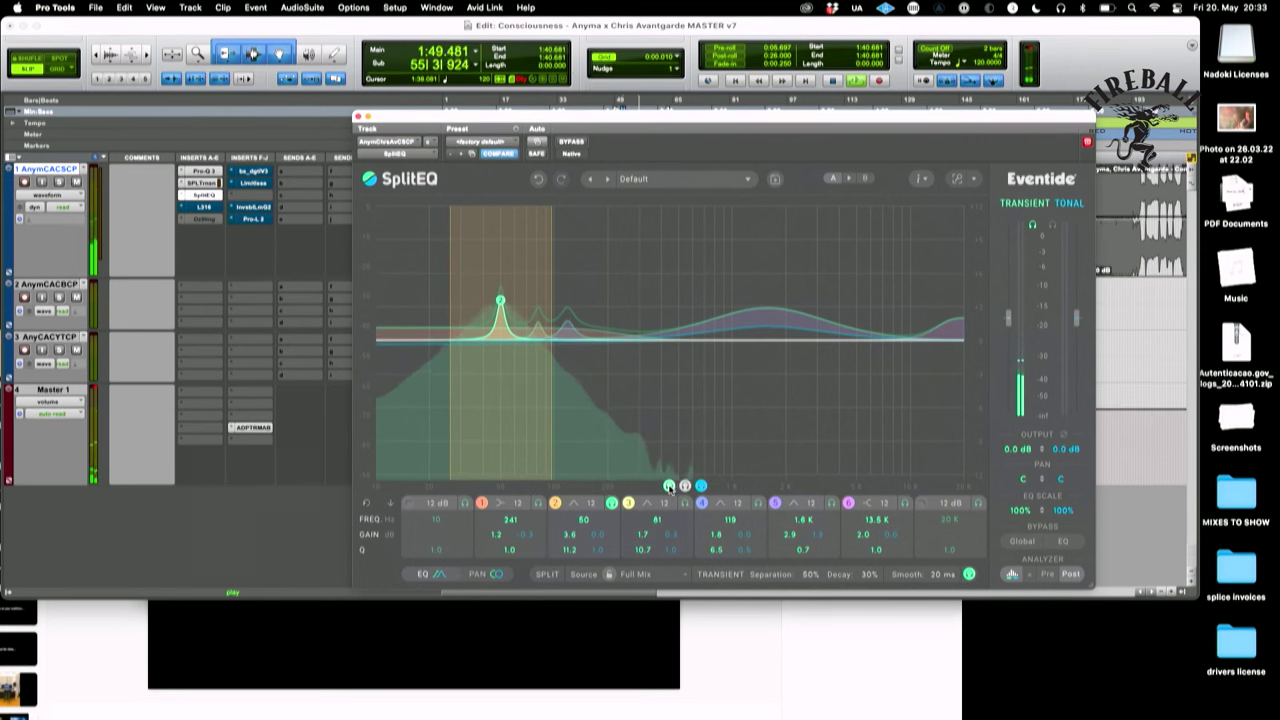
{"action": "left_click", "coordinate": [669, 487]}
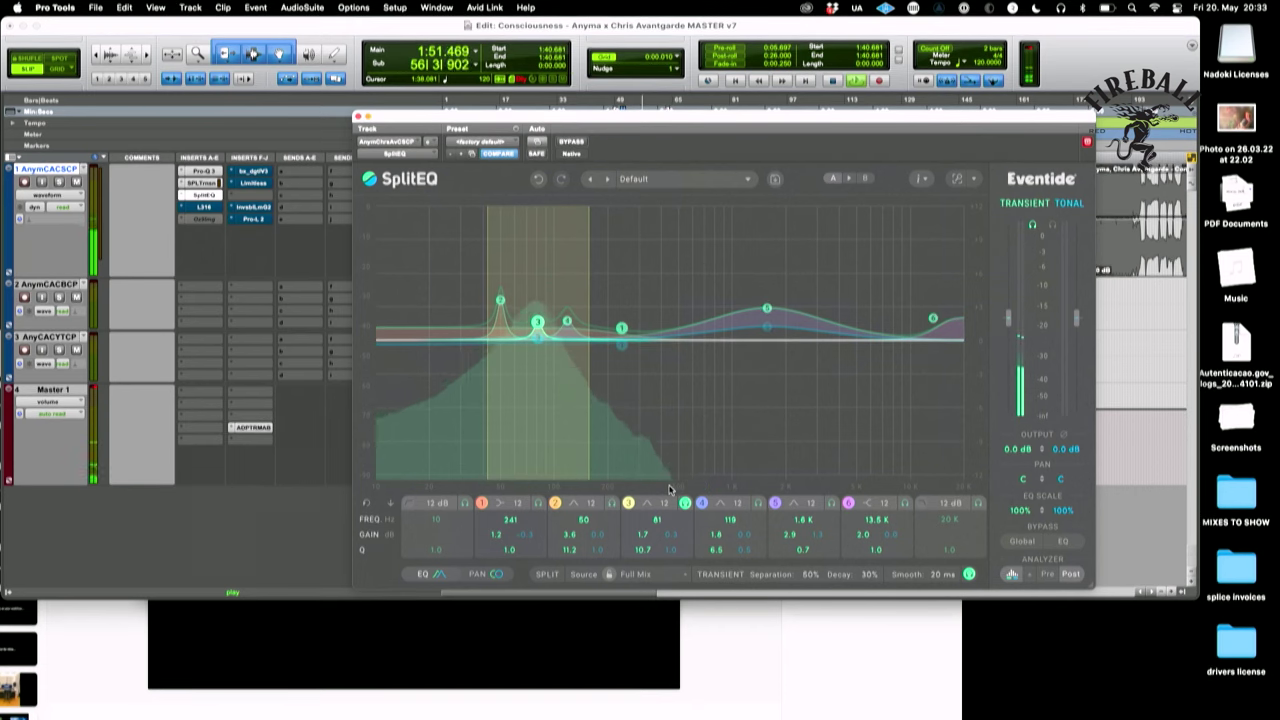
{"action": "left_click", "coordinate": [743, 487]}
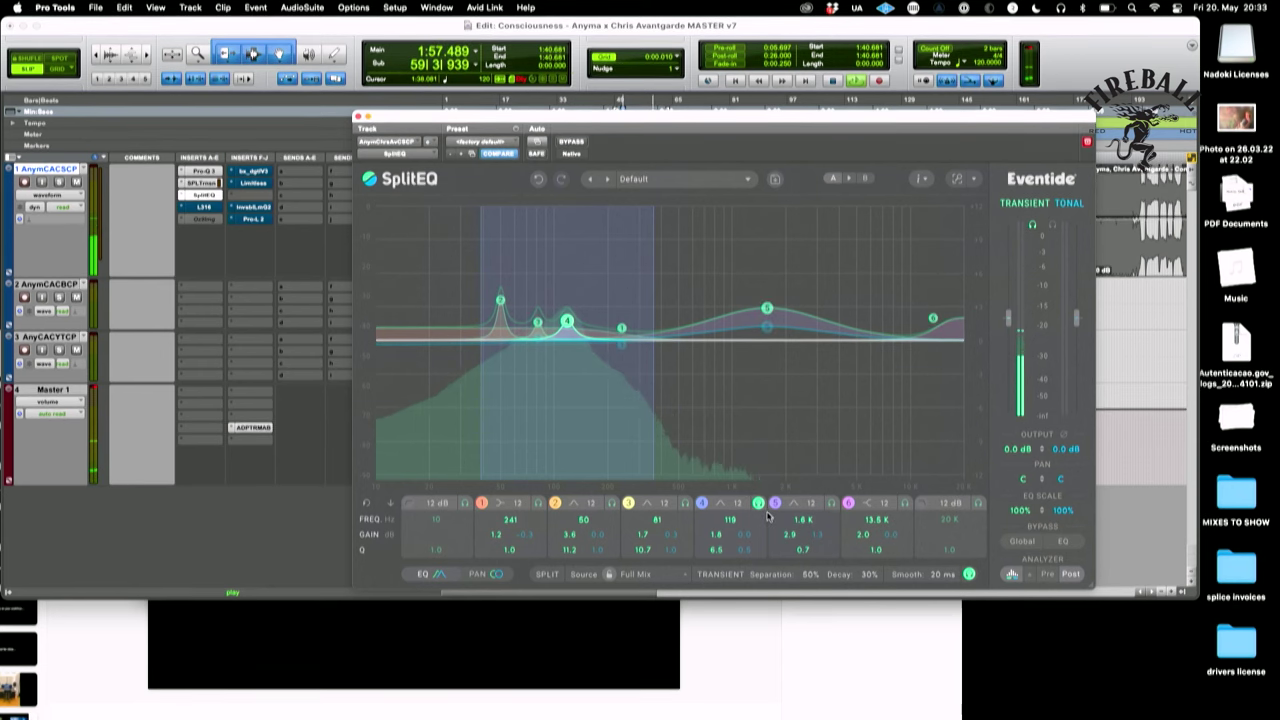
{"action": "key", "text": "space"}
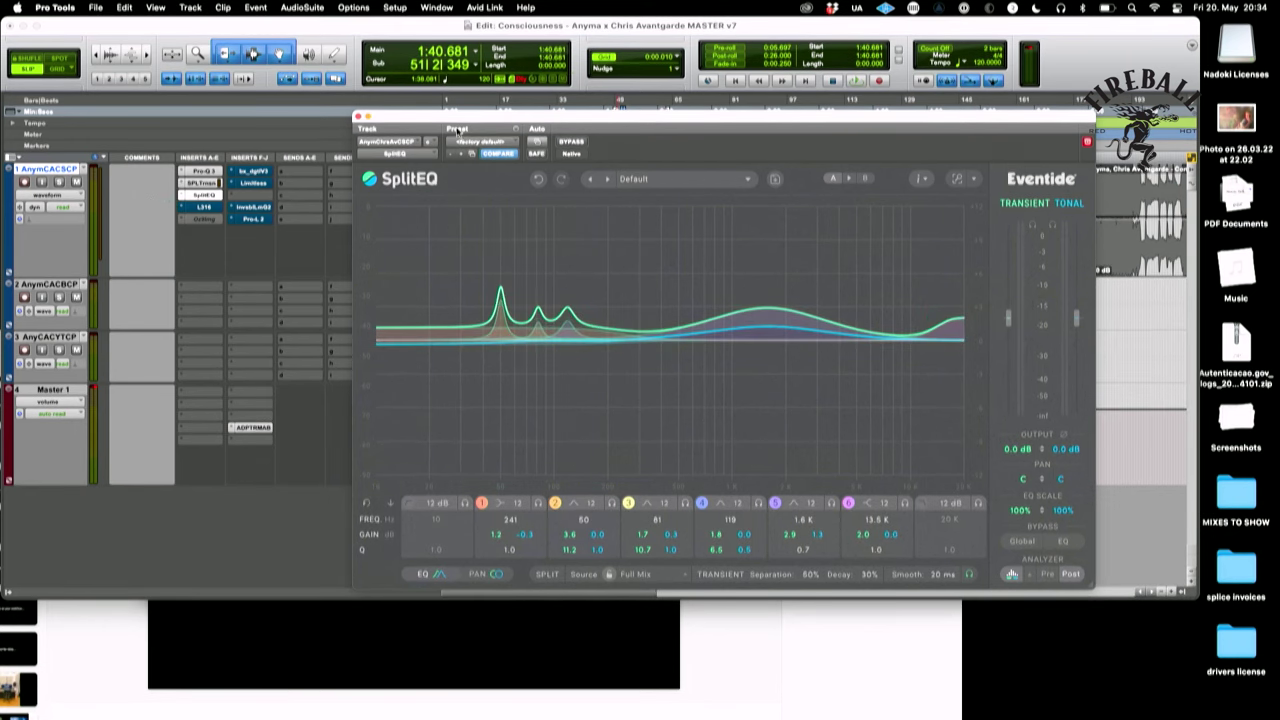
- Switch SplitEQ's 241 Hz band off and back on, and move the plug-in window clear of the inserts
{"action": "left_click", "coordinate": [483, 504]}
{"action": "left_click", "coordinate": [483, 504]}
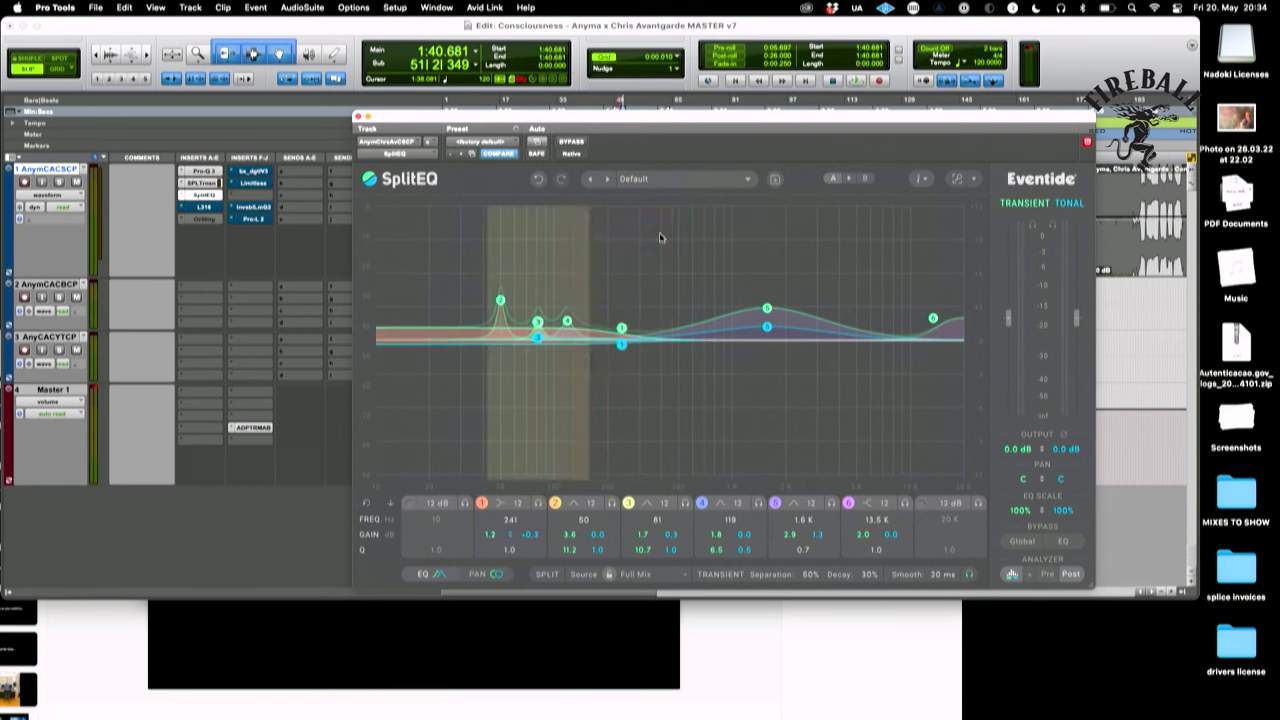
{"action": "left_click_drag", "start_coordinate": [678, 118], "coordinate": [743, 199]}
- Play the Streaming Cut and set MetricAB on the master track to its Bass filter, 10 to 250 Hz
{"action": "key", "text": "space"}
{"action": "left_click", "coordinate": [253, 428]}
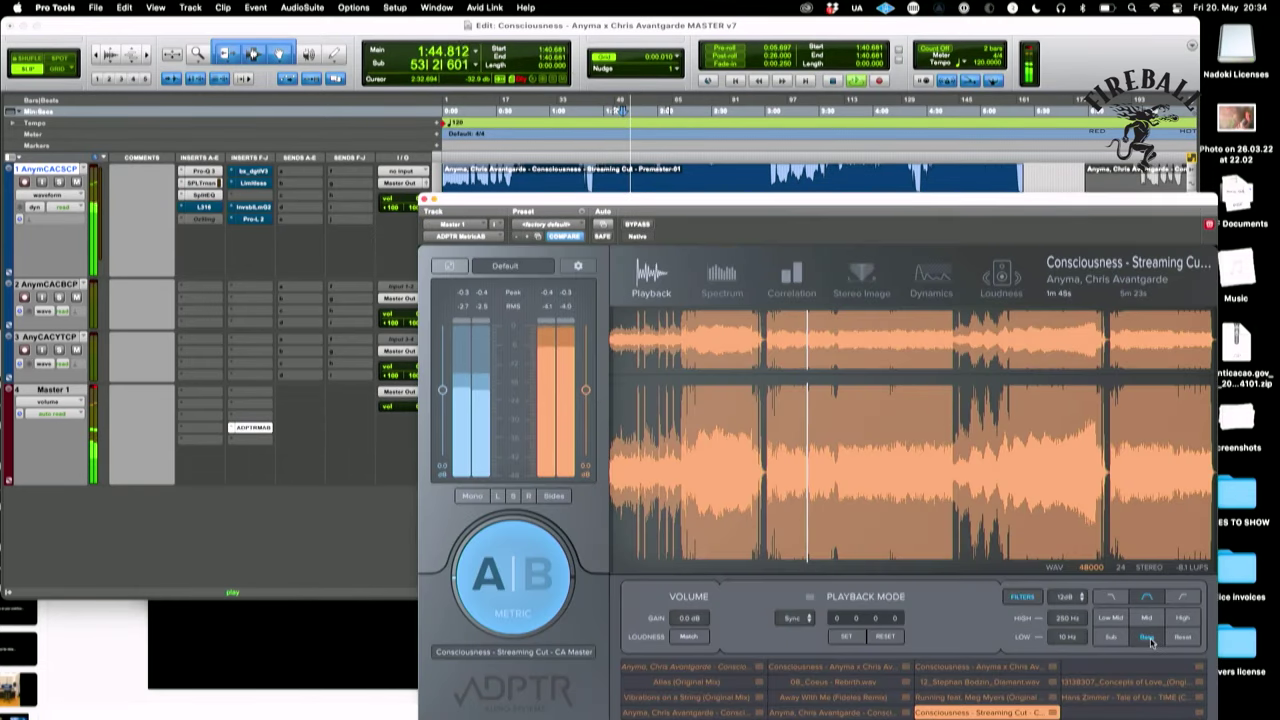
{"action": "left_click_drag", "start_coordinate": [1000, 202], "coordinate": [957, 72]}
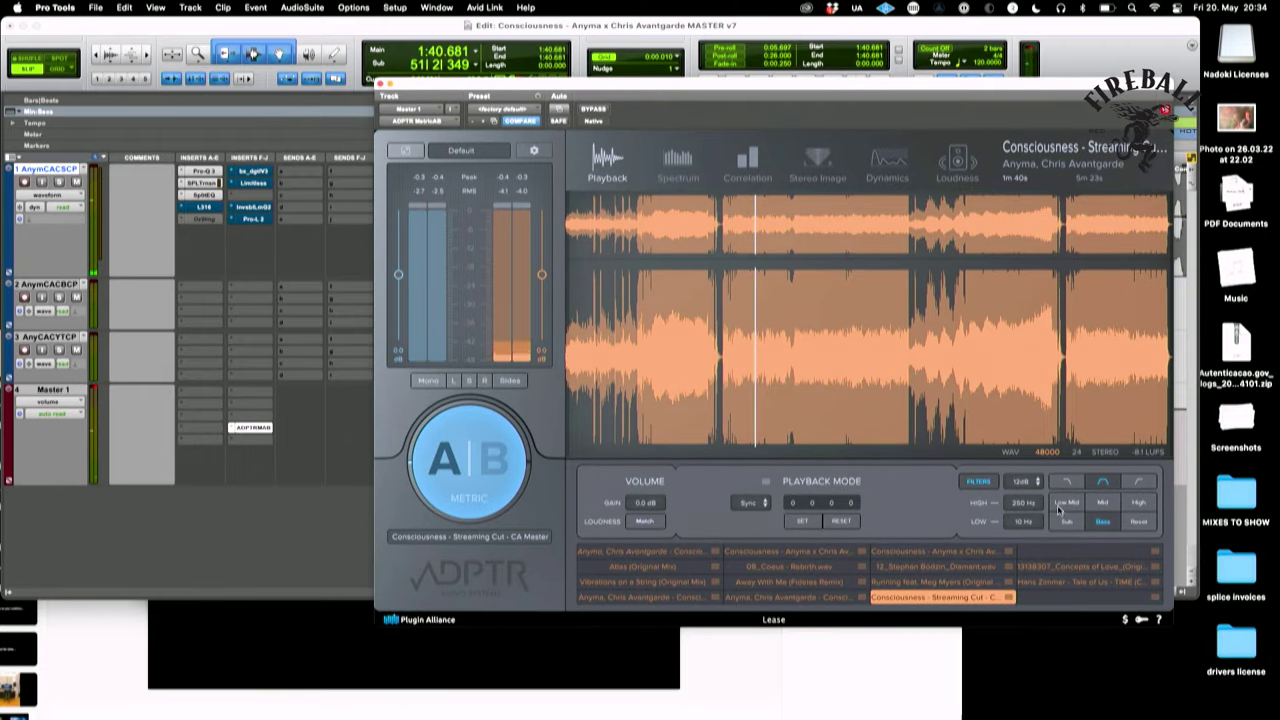
- Compare SplitEQ's 241 Hz band on and off while playing from about 1:40, leaving the band active
{"action": "left_click", "coordinate": [203, 195]}
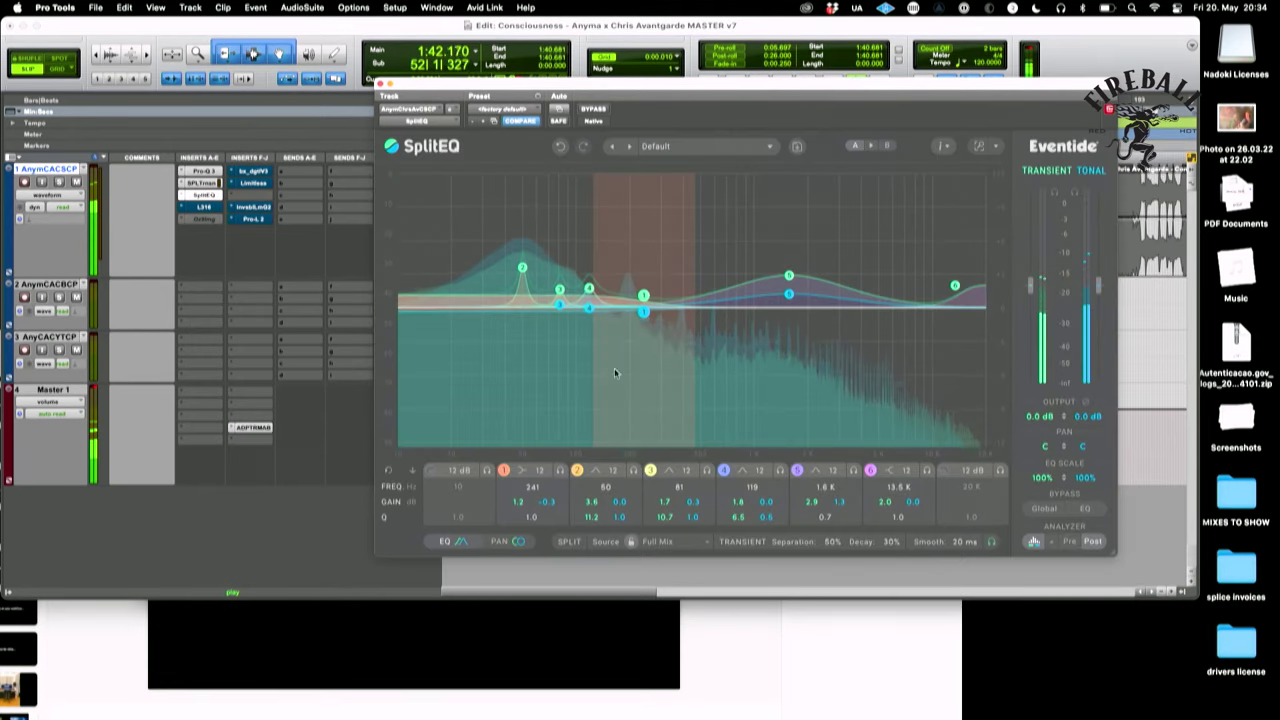
{"action": "left_click", "coordinate": [504, 470]}
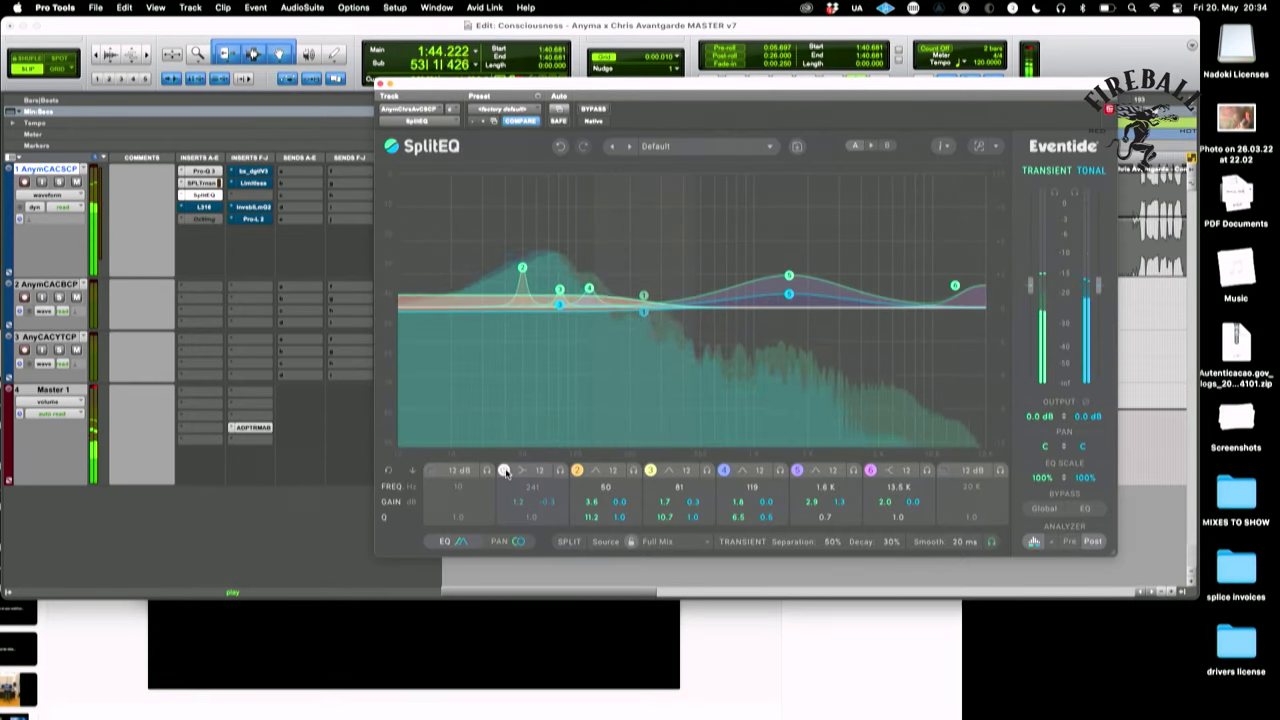
{"action": "left_click", "coordinate": [504, 470]}
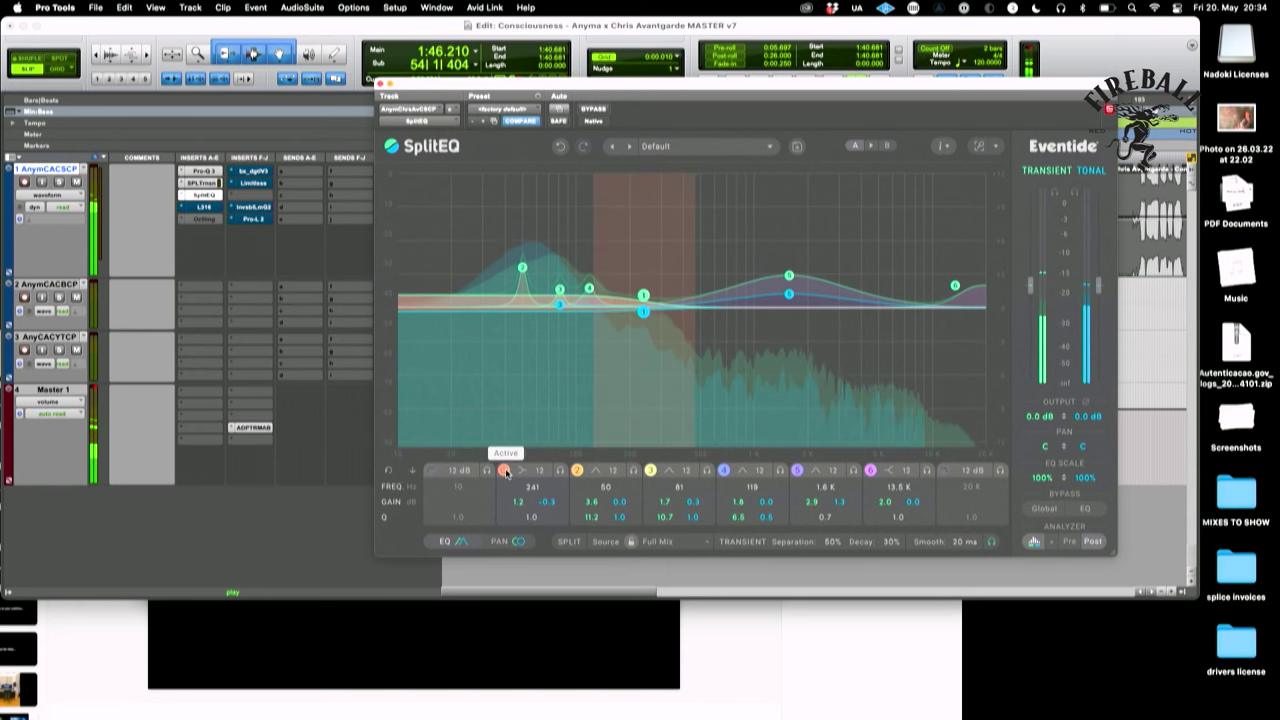
{"action": "left_click", "coordinate": [504, 470]}
{"action": "key", "text": "space"}
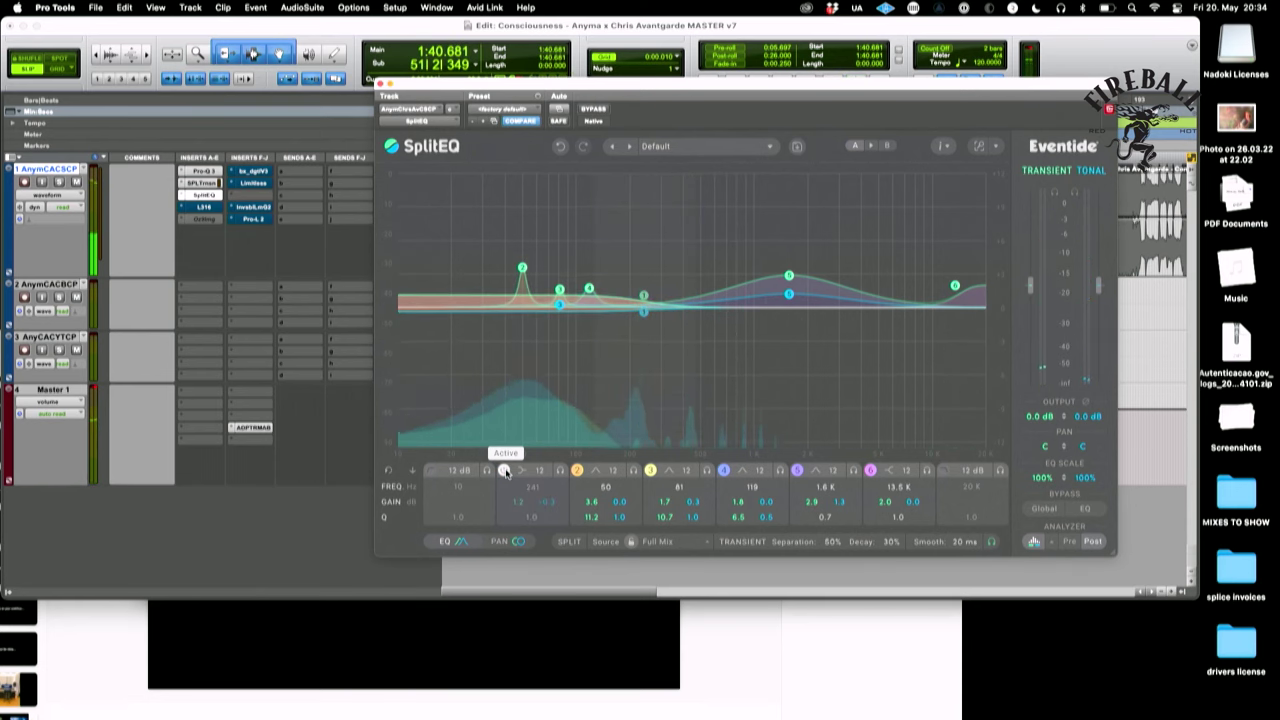
{"action": "left_click", "coordinate": [504, 470]}
{"action": "key", "text": "space"}
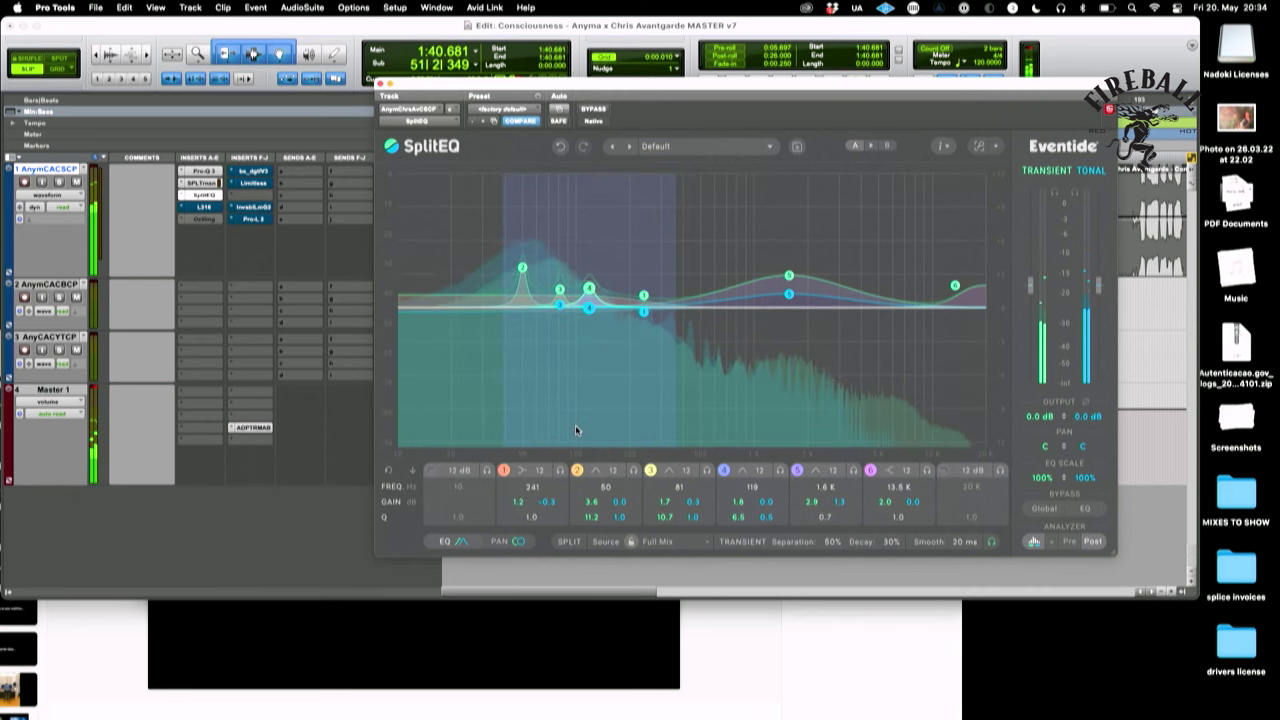
{"action": "key", "text": "space"}
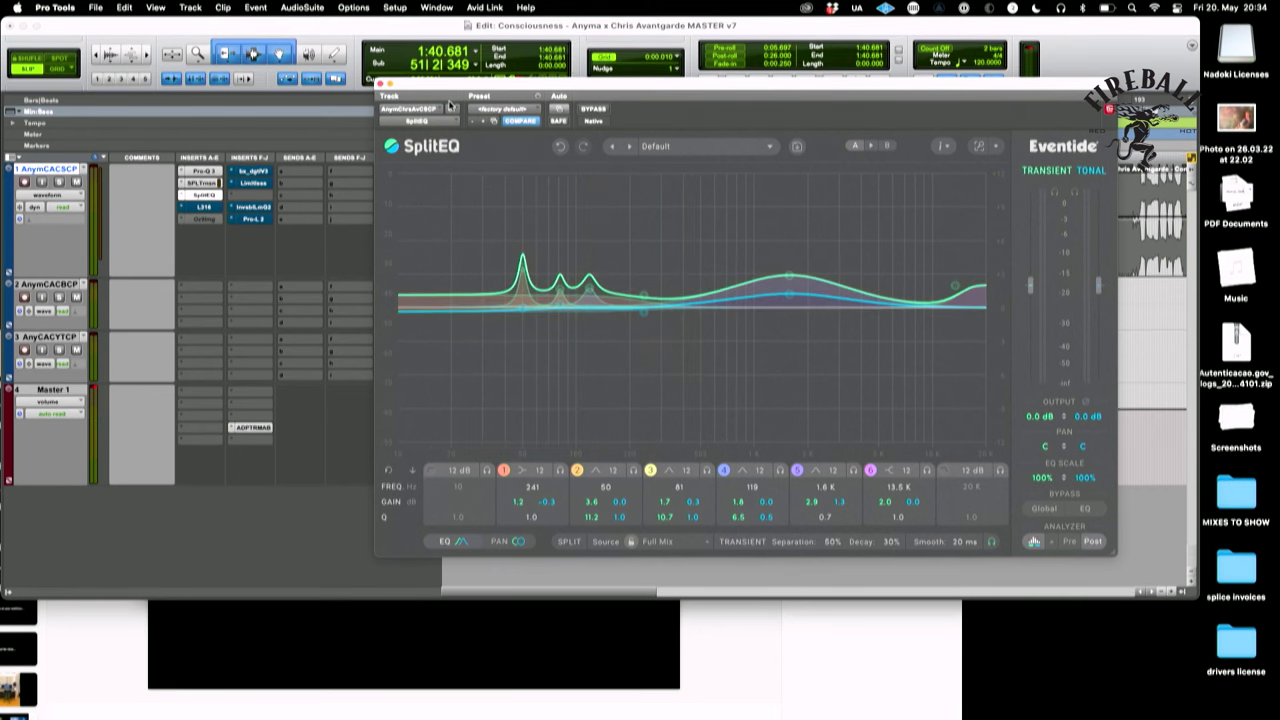
- Reset the MetricAB filters on the master track and close the open plug-in windows
{"action": "left_click", "coordinate": [378, 85]}
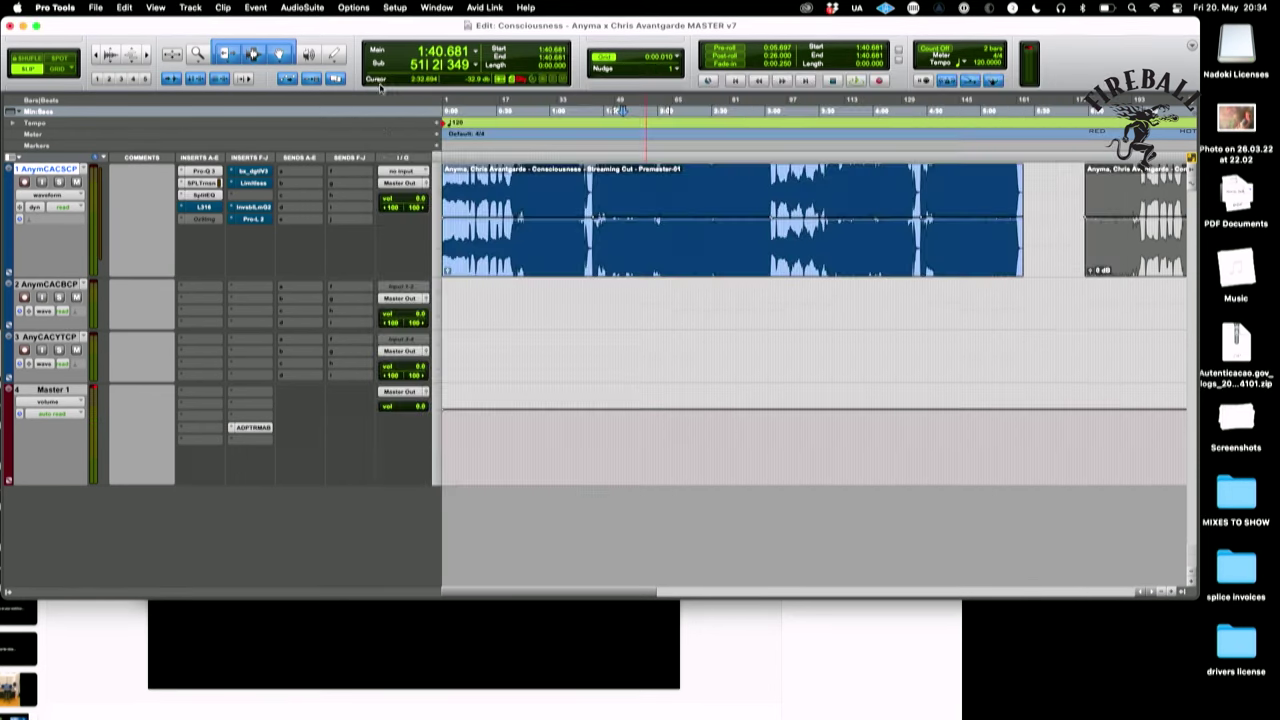
{"action": "left_click", "coordinate": [253, 428]}
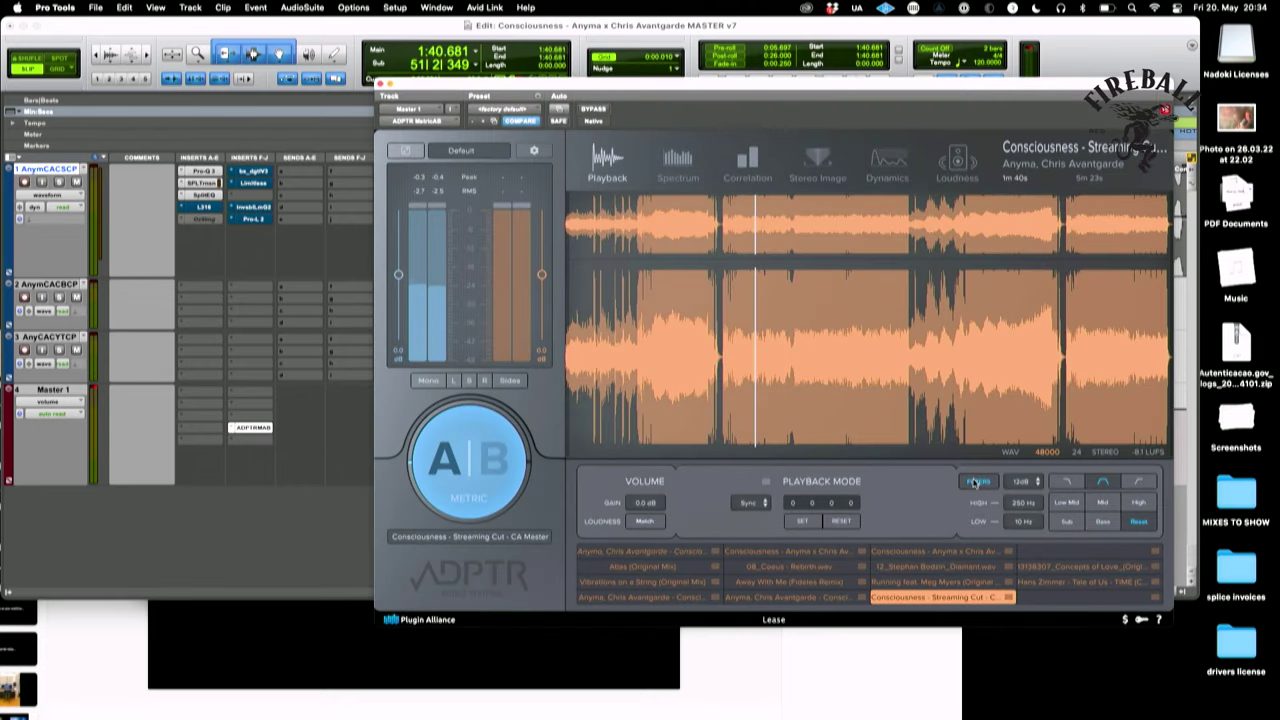
{"action": "key", "text": "super+alt+w"}
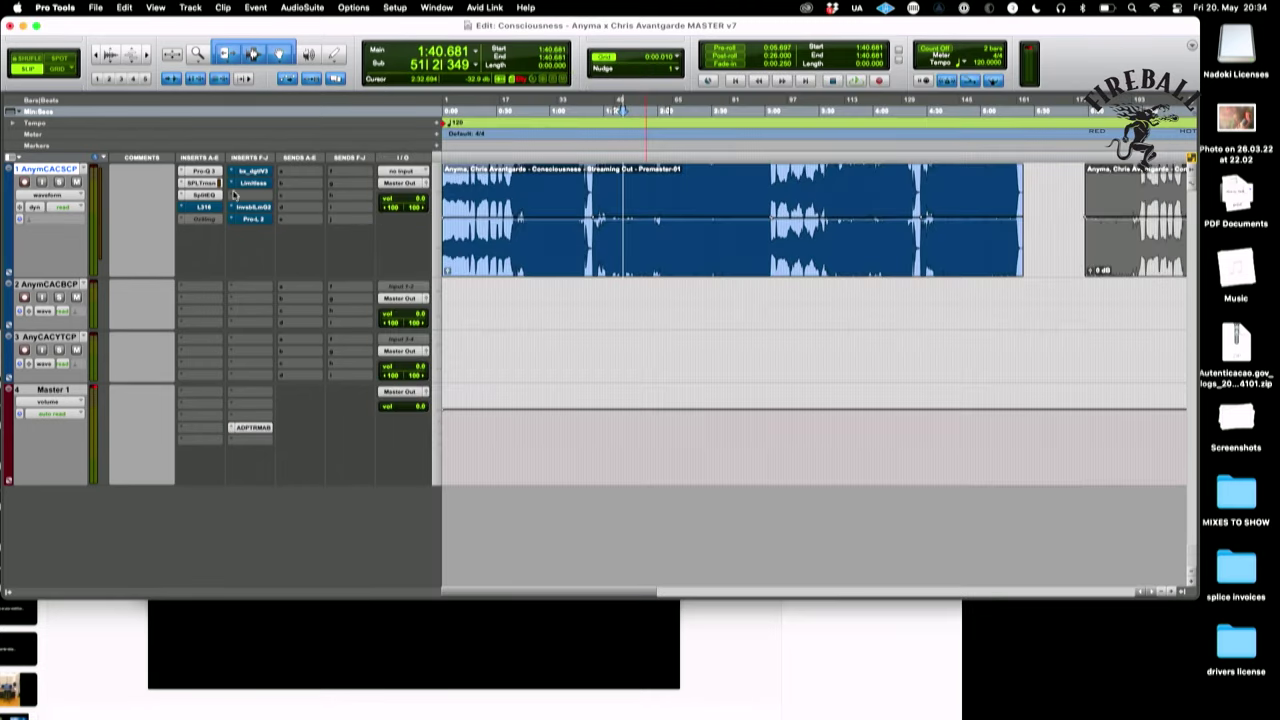
- Open the L316 Multimaximizer on the first track, take it out of bypass and move its window below the clips
{"action": "left_click", "coordinate": [203, 207]}
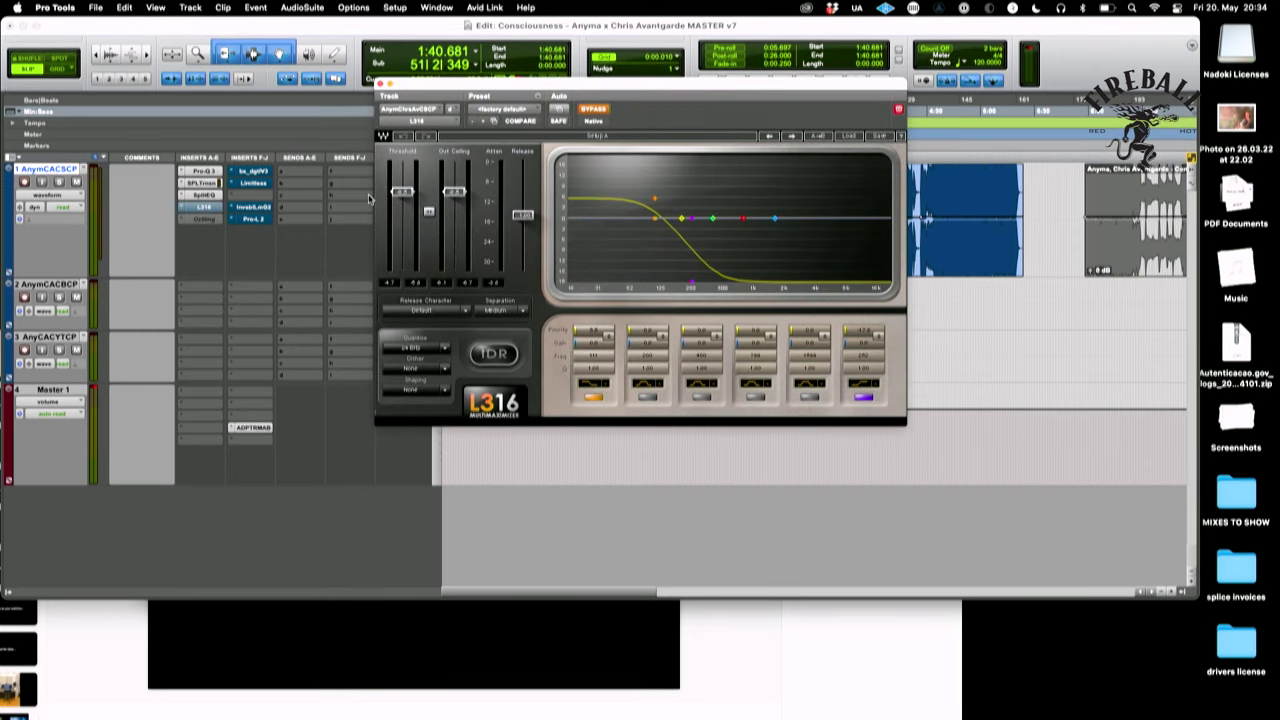
{"action": "left_click", "coordinate": [593, 110]}
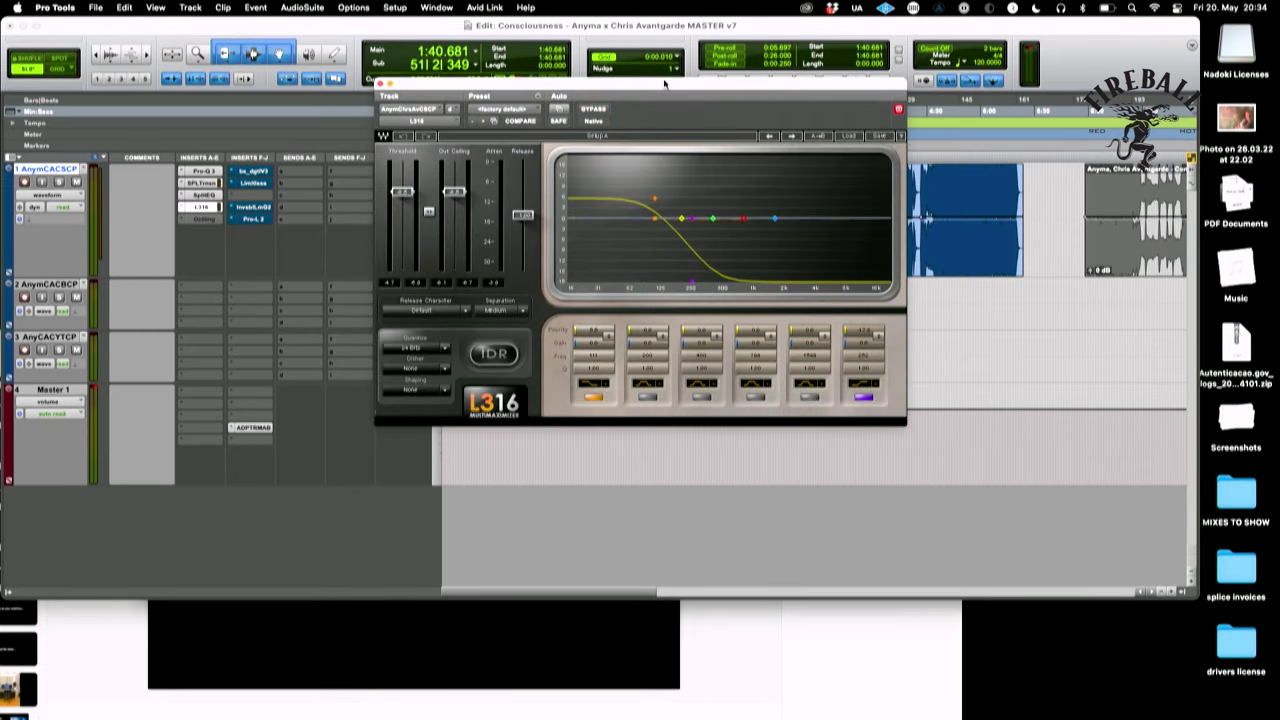
{"action": "left_click_drag", "start_coordinate": [664, 85], "coordinate": [544, 325]}
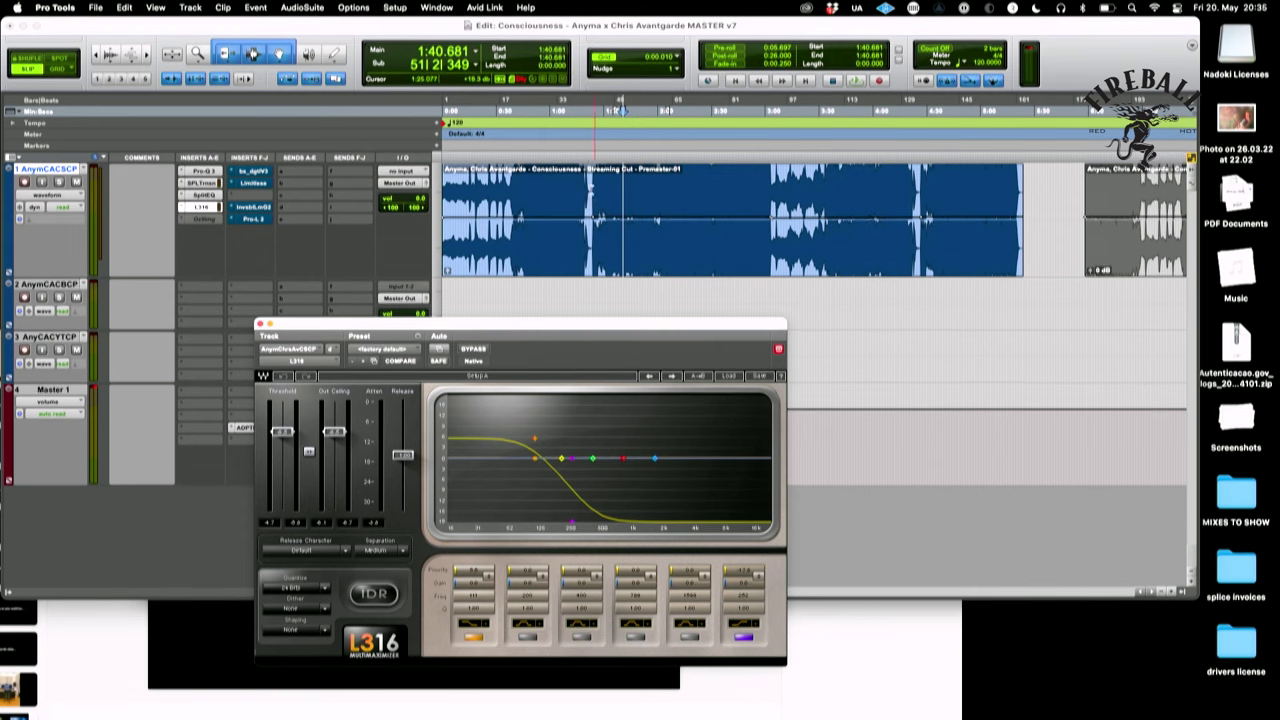
- Play the Streaming Cut from about 1:45, compare the L316 bypassed and active, leave it active and stop playback
{"action": "left_click", "coordinate": [541, 262]}
{"action": "left_click_drag", "start_coordinate": [498, 338], "coordinate": [545, 347]}
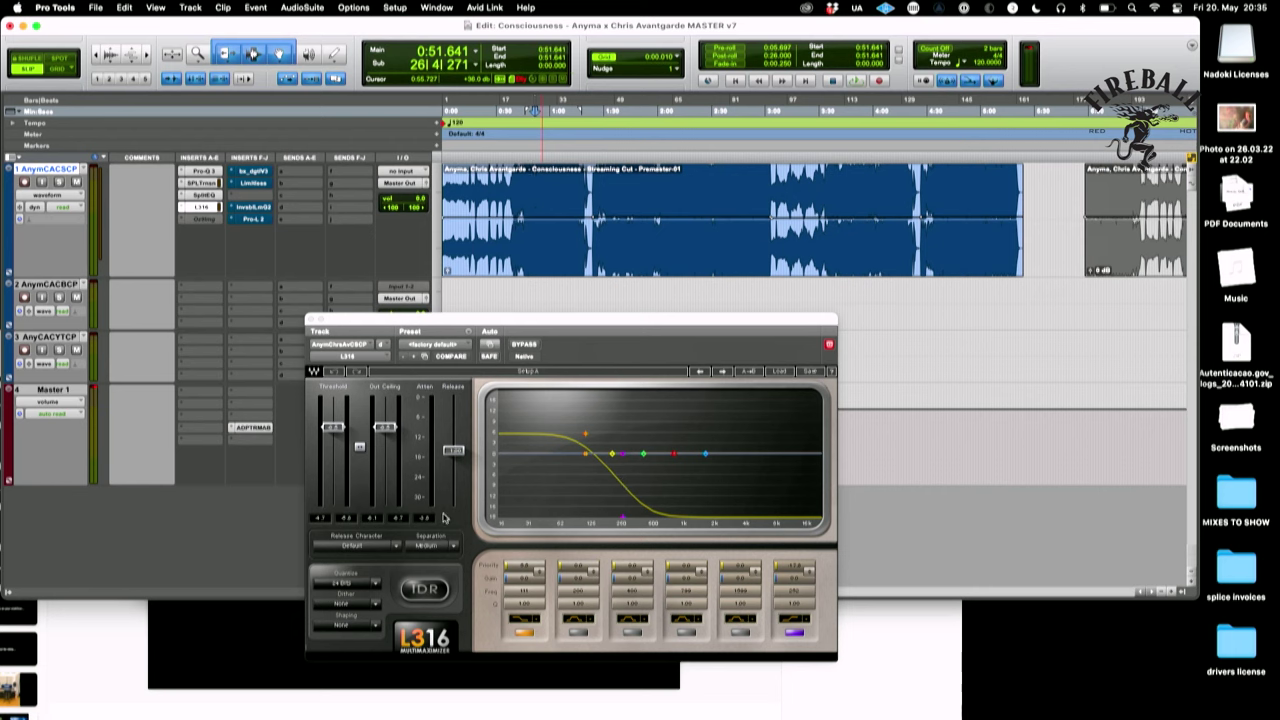
{"action": "key", "text": "space"}
{"action": "left_click", "coordinate": [632, 172]}
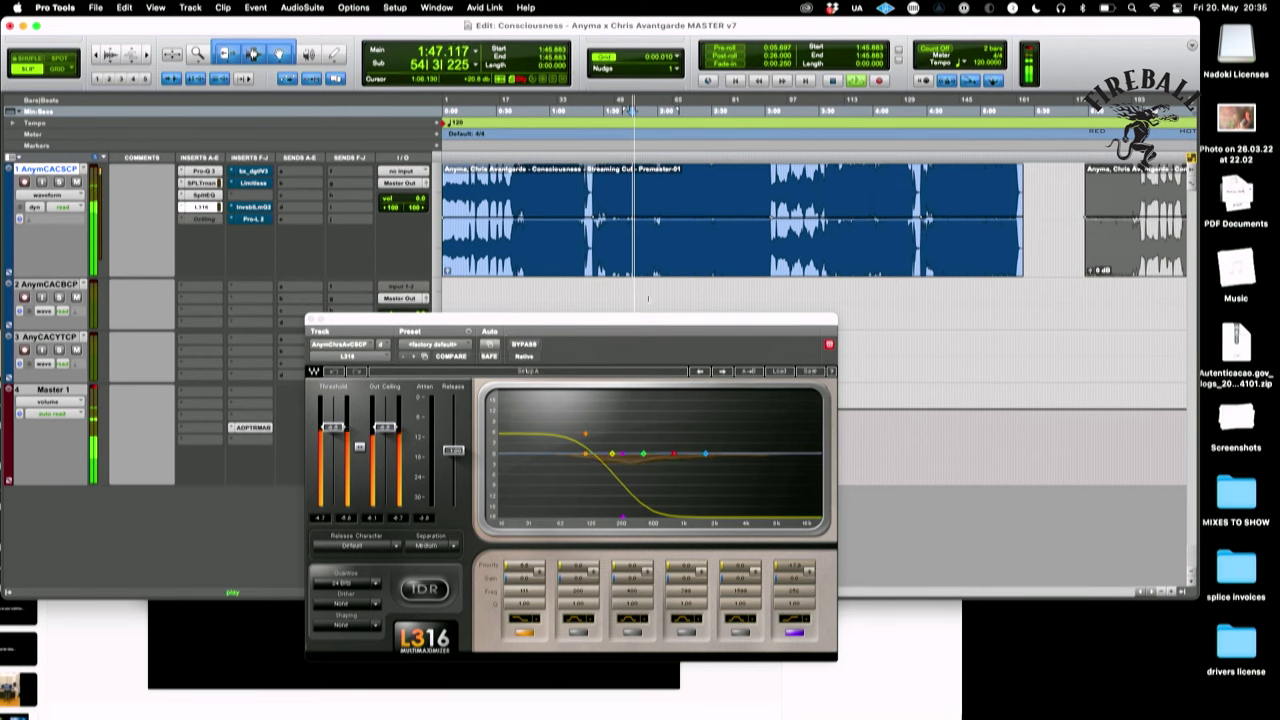
{"action": "left_click", "coordinate": [523, 345]}
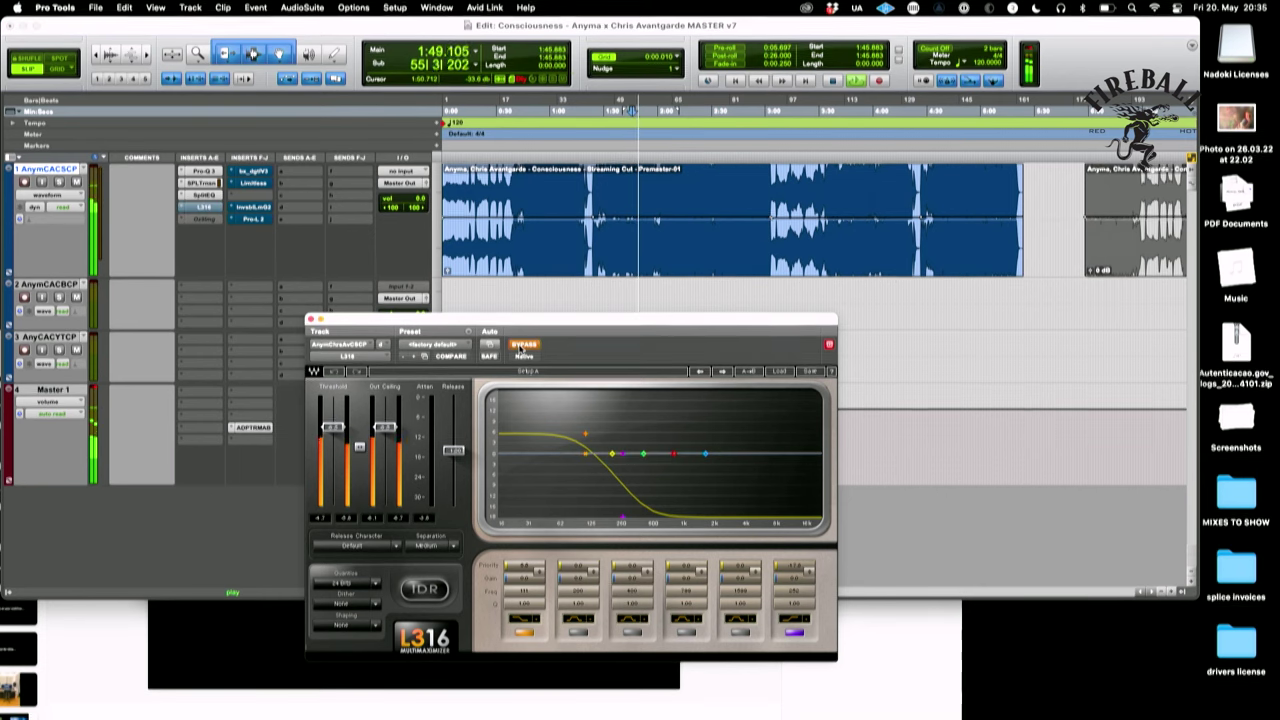
{"action": "left_click", "coordinate": [523, 345]}
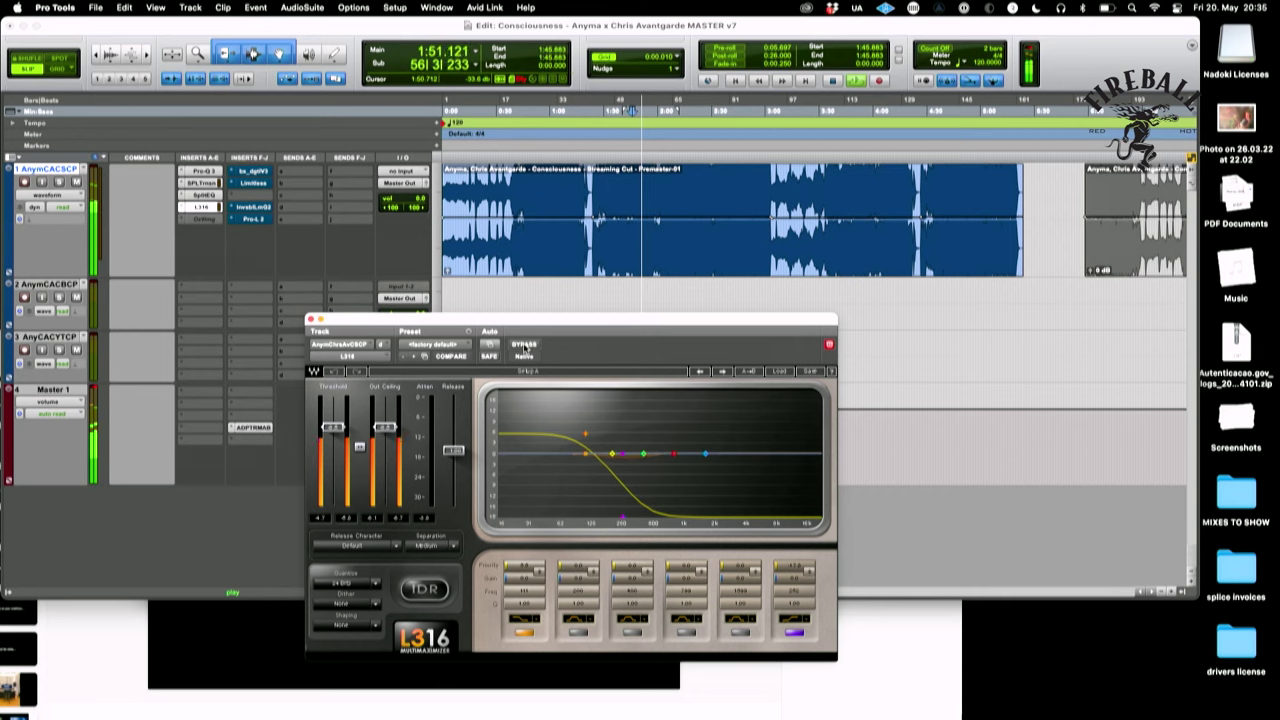
{"action": "key", "text": "space"}
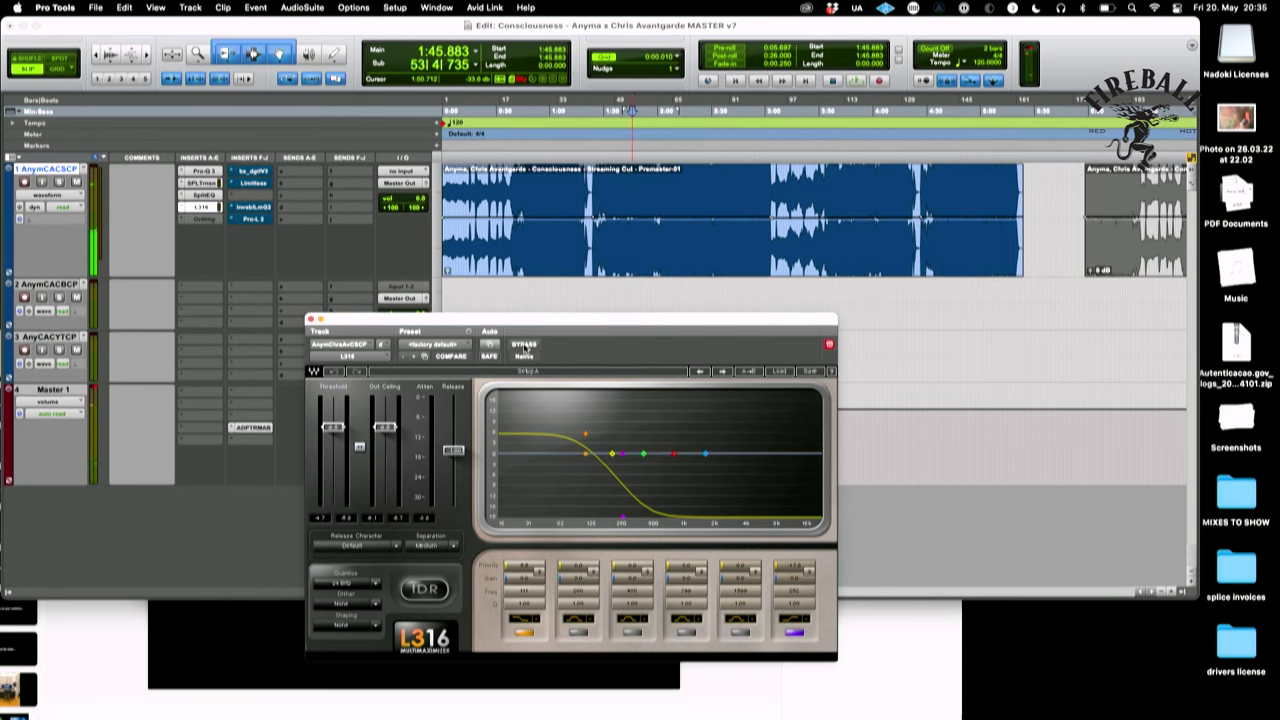
- Open bx_digital V3 on the first track, take it out of bypass and move its window up so the whole equalizer shows
{"action": "left_click", "coordinate": [254, 173]}
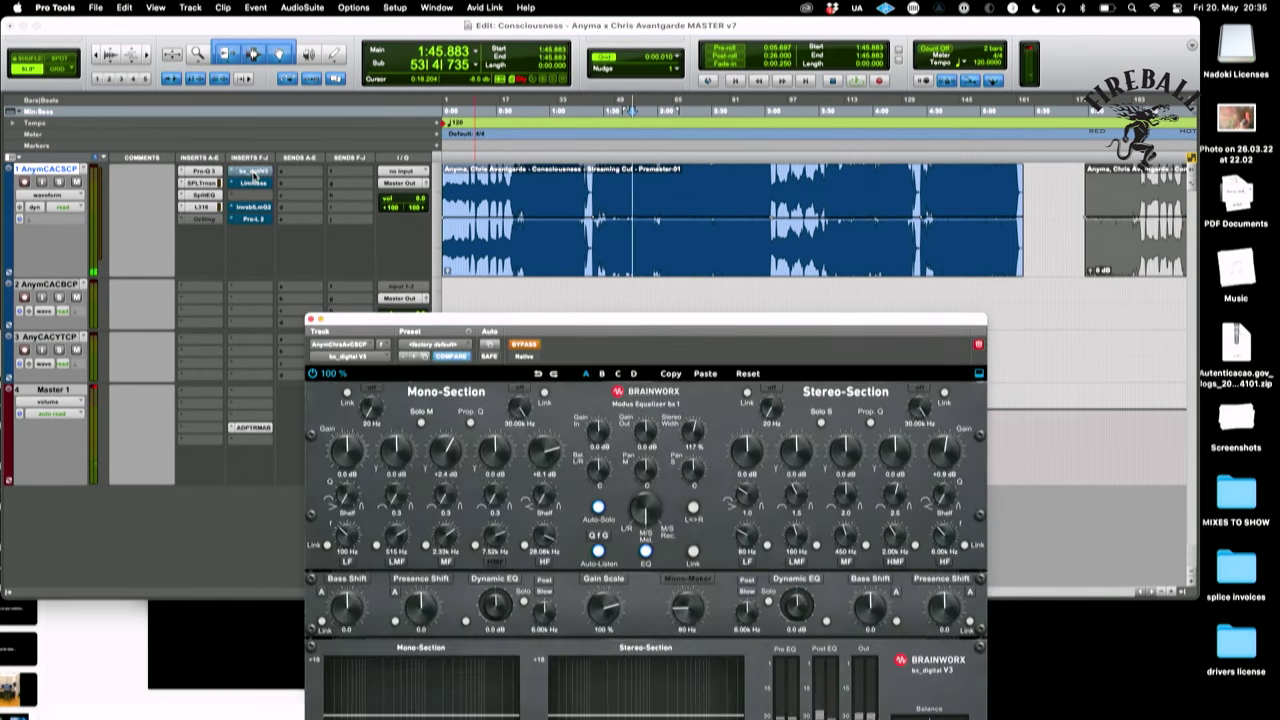
{"action": "left_click", "coordinate": [254, 173], "text": "super"}
{"action": "left_click_drag", "start_coordinate": [645, 328], "coordinate": [657, 147]}
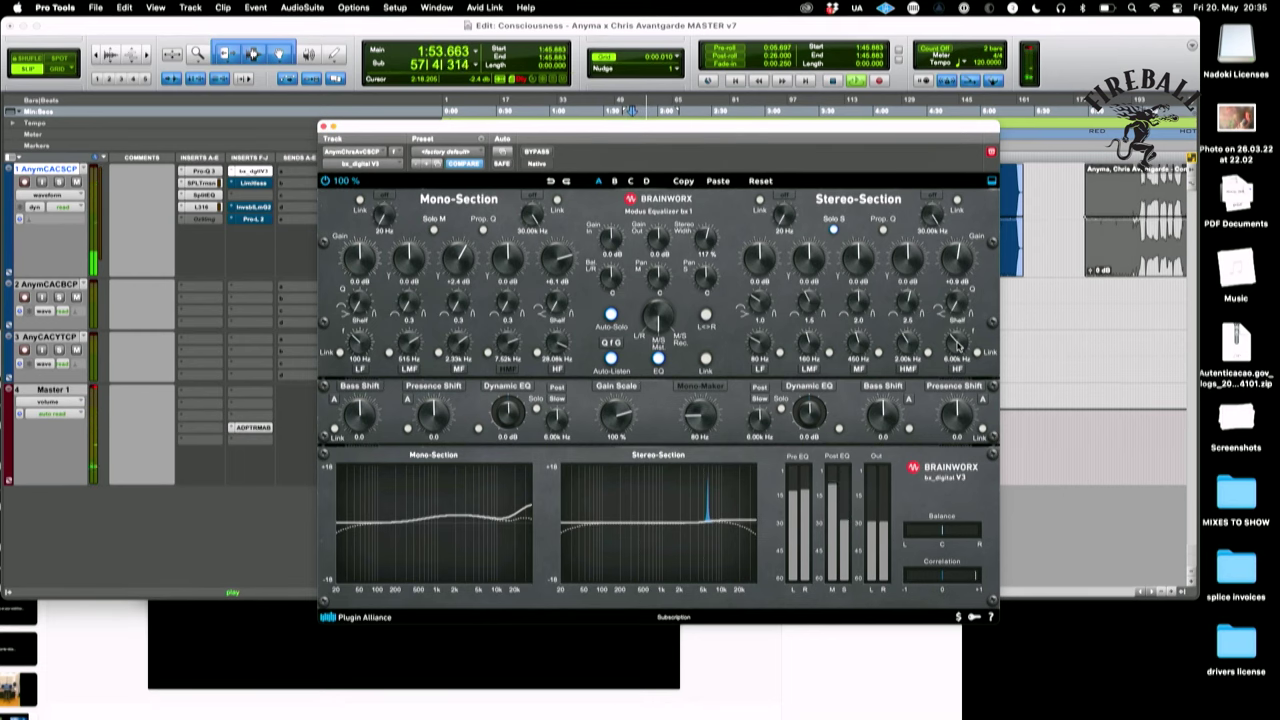
- Play from about 1:45 while soloing the Mono-Section's MF band in bx_digital V3, stop playback and close the plug-in window
{"action": "key", "text": "space"}
{"action": "left_click_drag", "start_coordinate": [448, 358], "coordinate": [461, 344]}
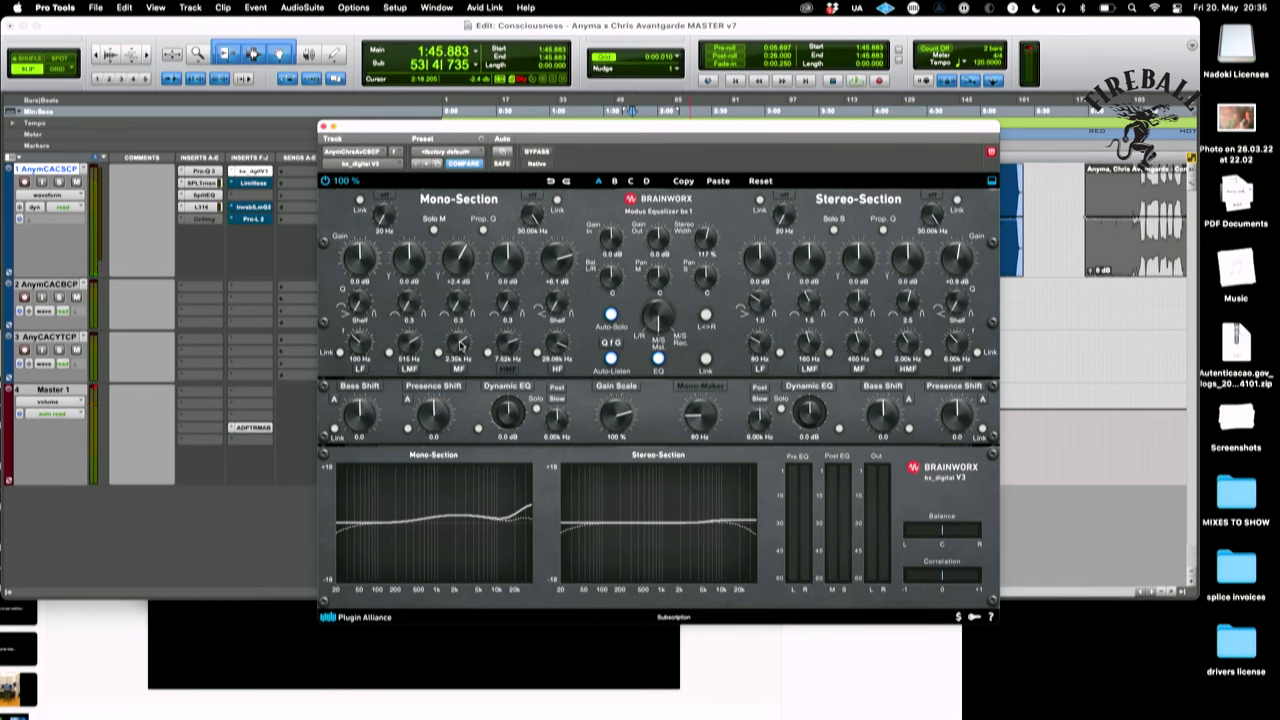
{"action": "key", "text": "space"}
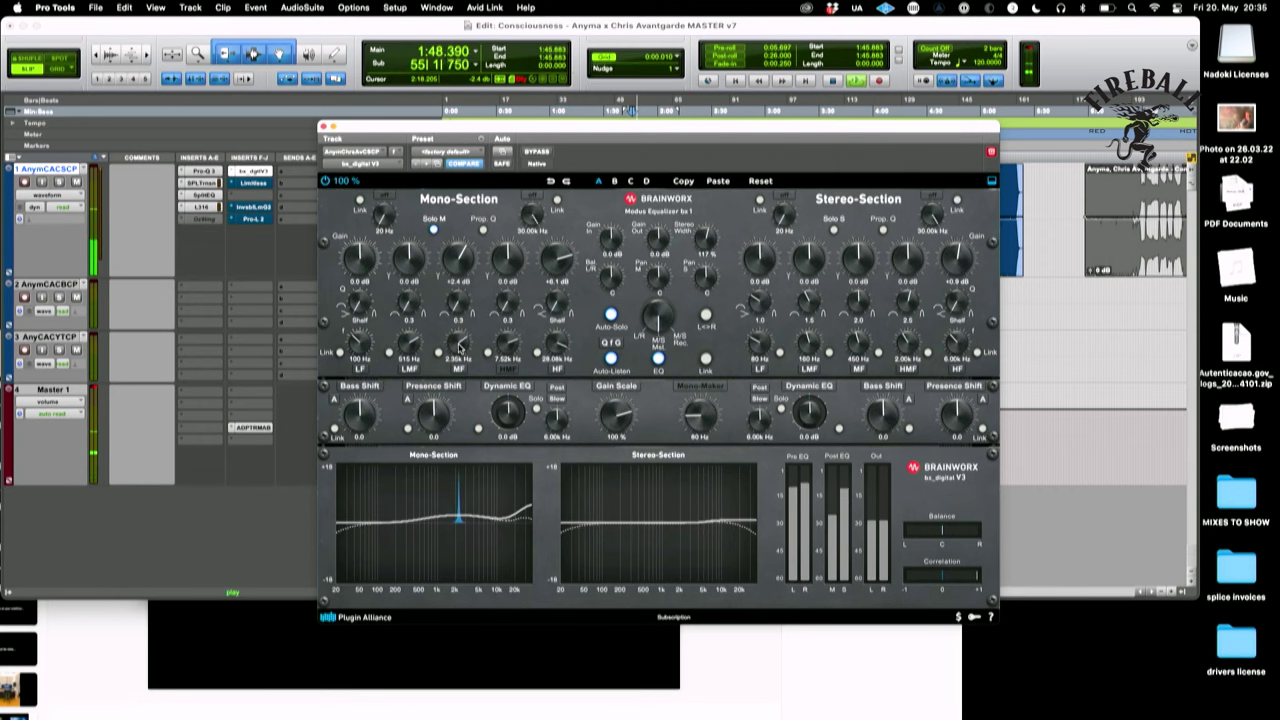
{"action": "key", "text": "space"}
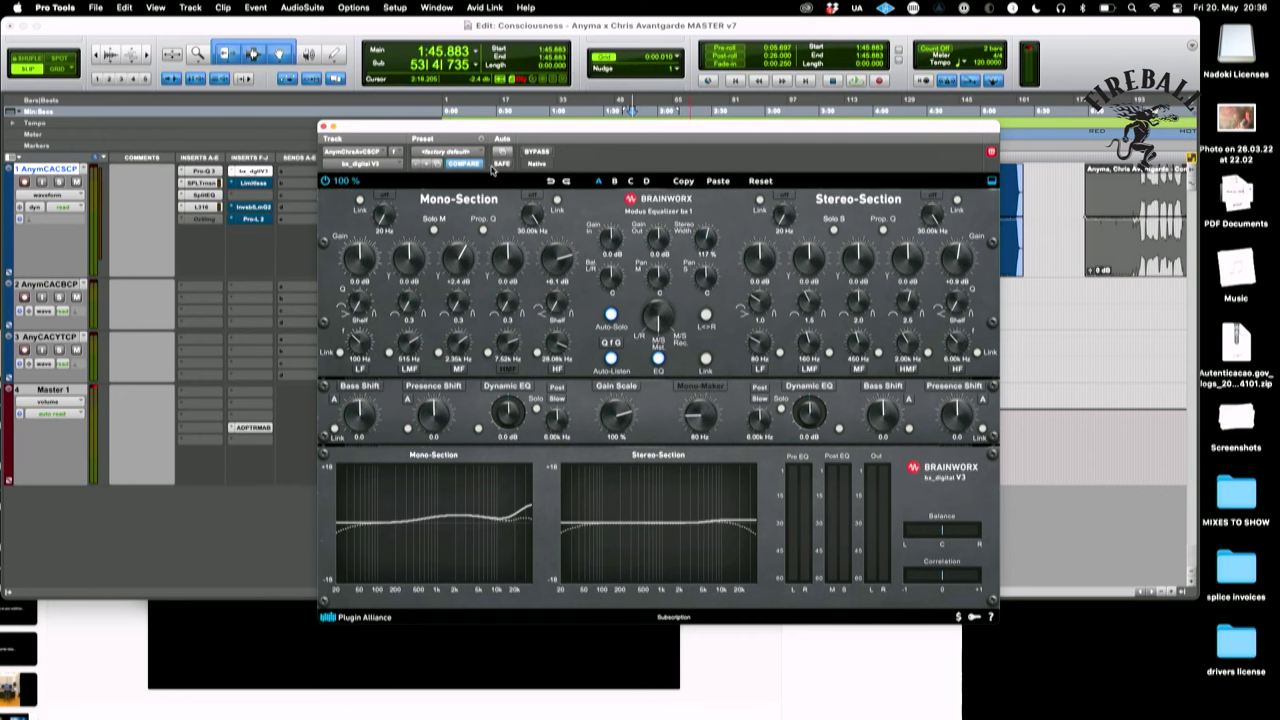
{"action": "left_click", "coordinate": [322, 127]}
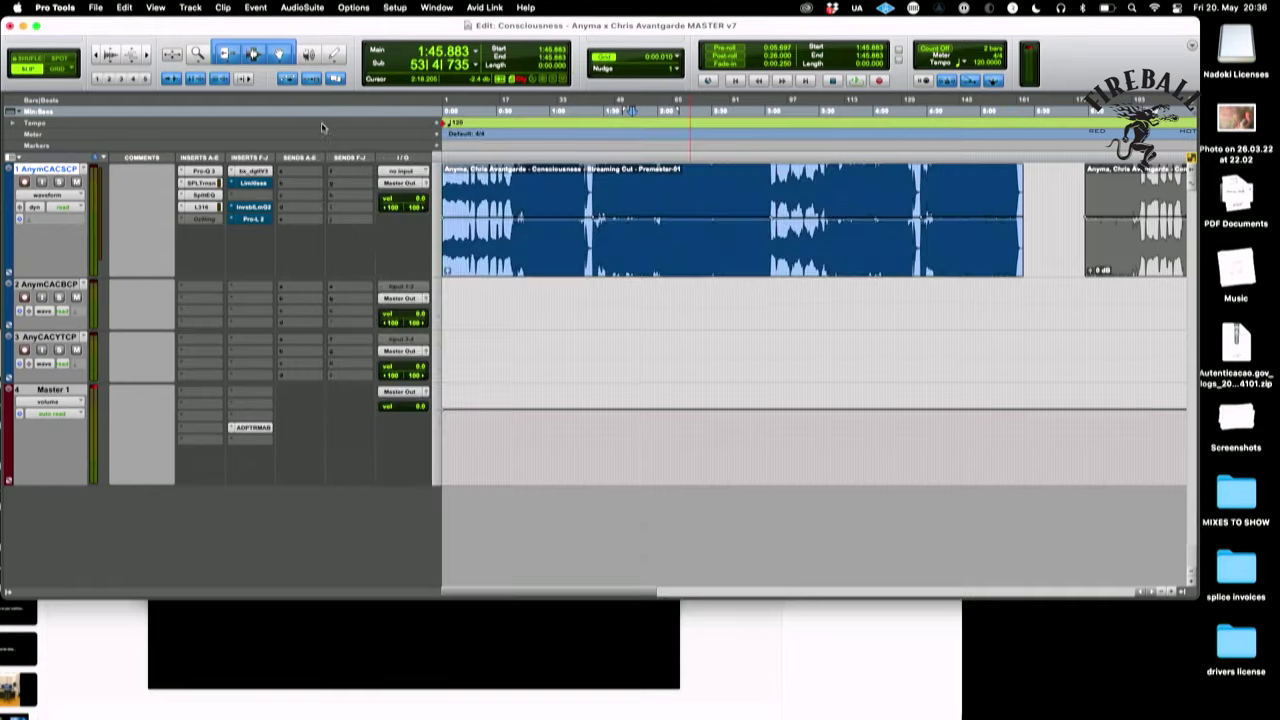
- Open Limitless on the first track, take it out of bypass and move its window below the clips
{"action": "left_click", "coordinate": [256, 184]}
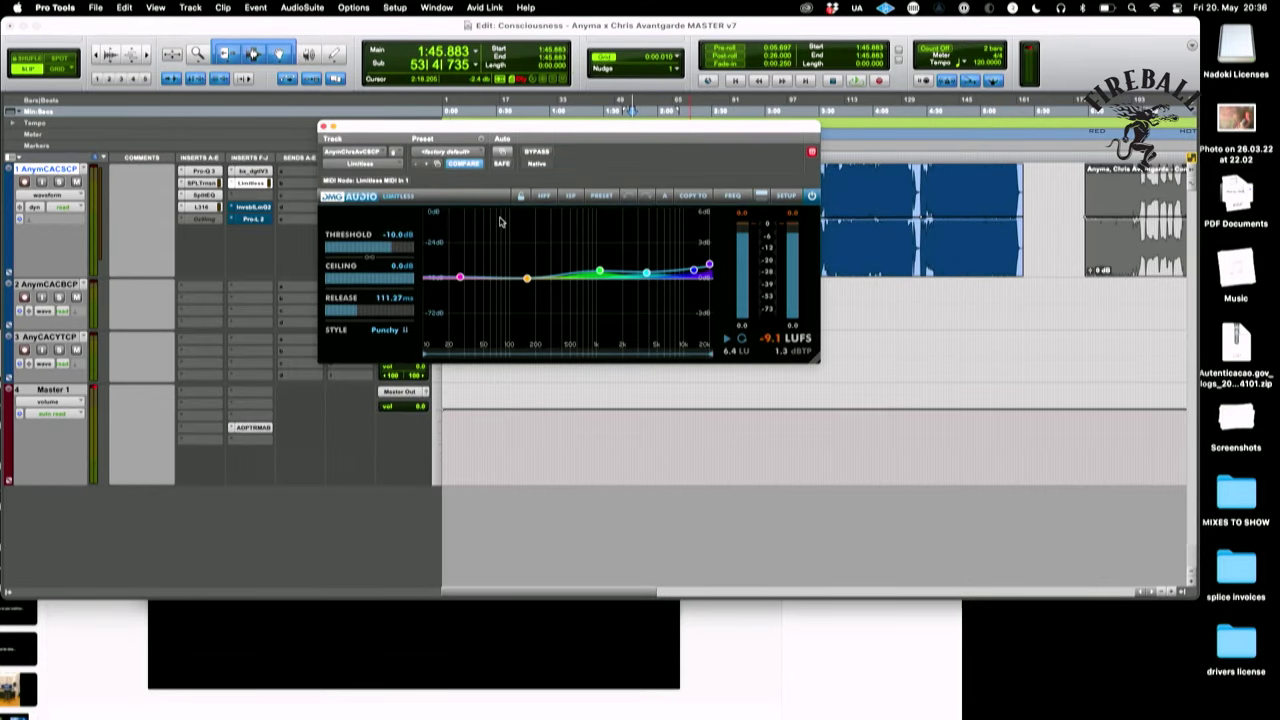
{"action": "key", "text": "space"}
{"action": "left_click_drag", "start_coordinate": [508, 127], "coordinate": [463, 291]}
{"action": "key", "text": "space"}
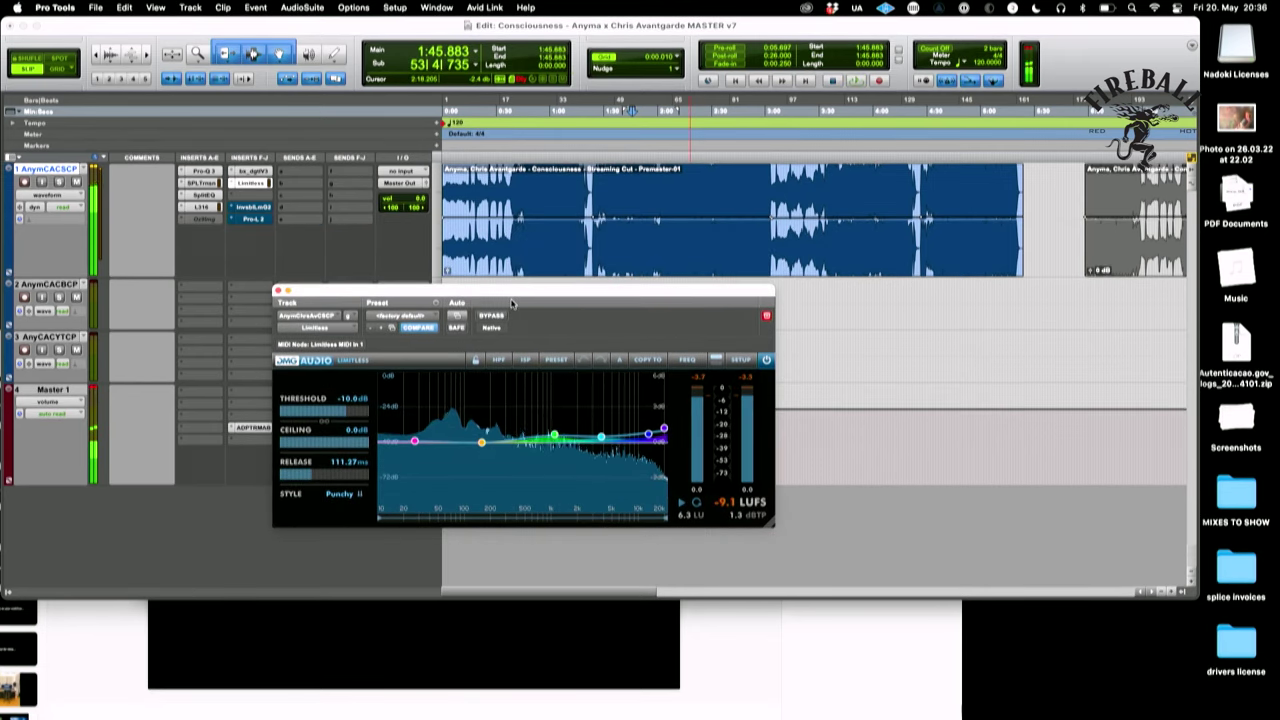
- Raise the system volume and play from about 1:45 to examine bands 4, 3 and 1 in Limitless, shifting its window aside
{"action": "key", "text": "XF86AudioRaiseVolume"}
{"action": "key", "text": "space"}
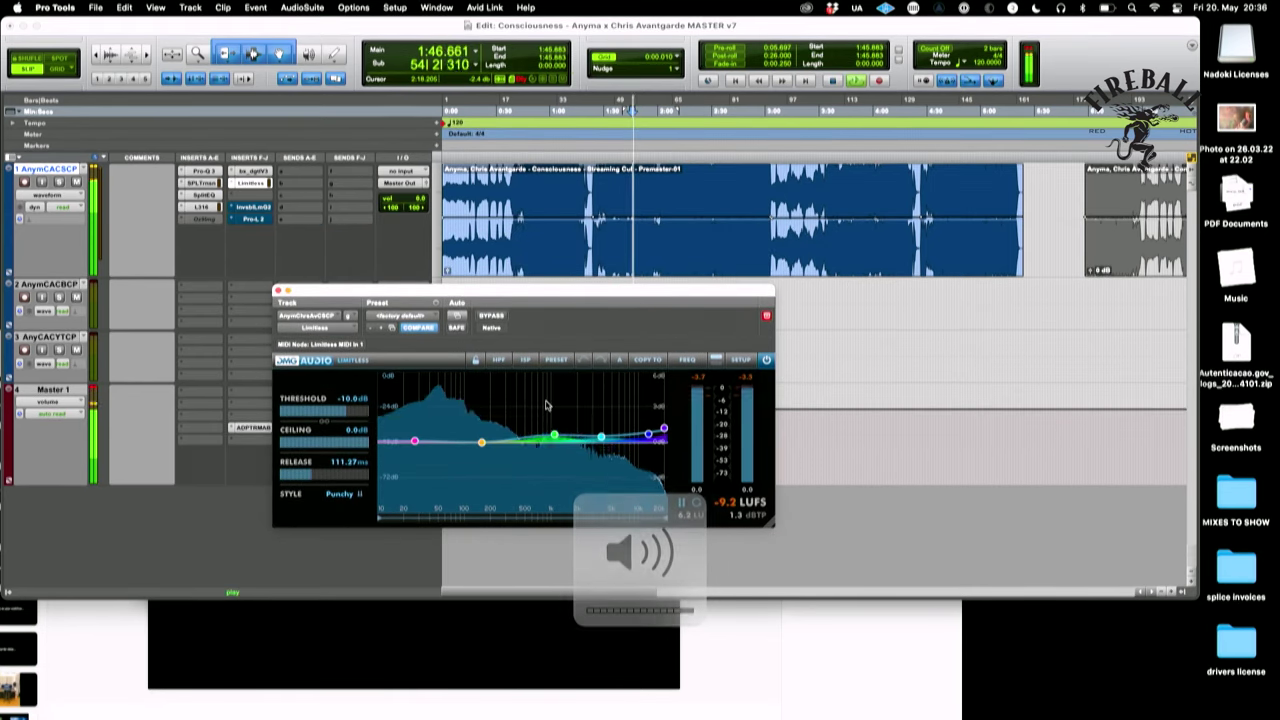
{"action": "key", "text": "space"}
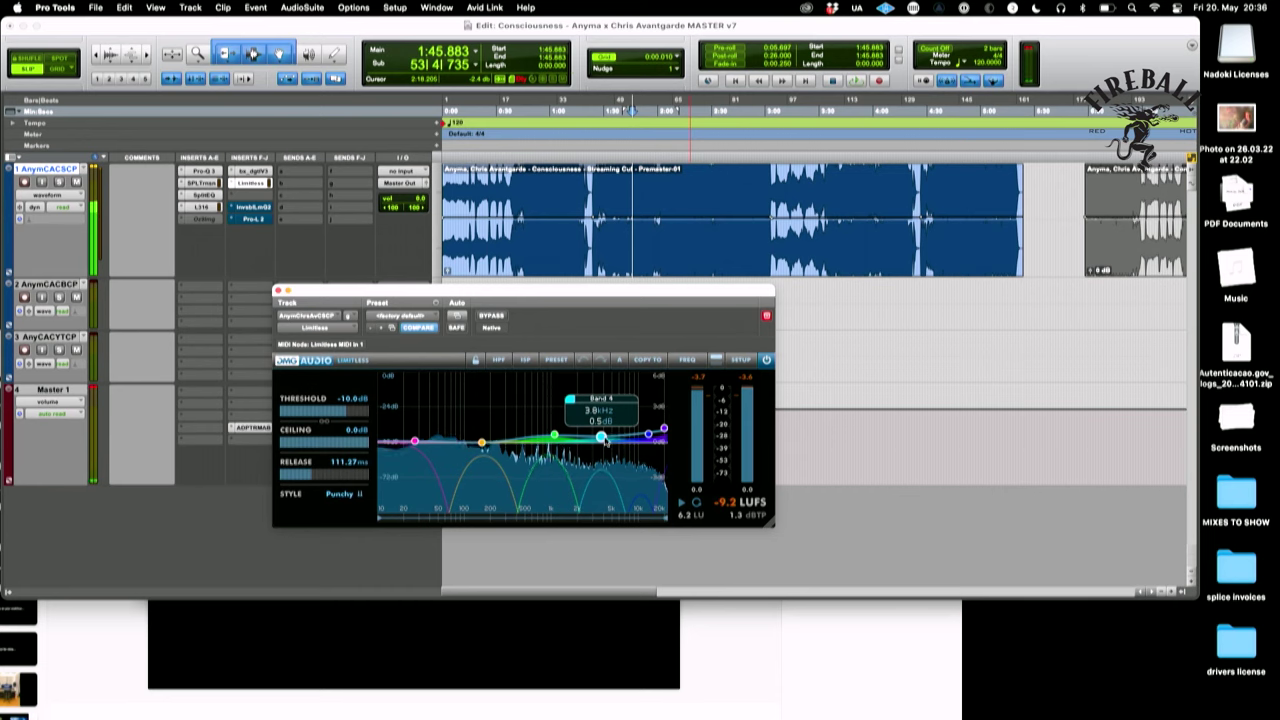
{"action": "mouse_move", "coordinate": [556, 436]}
{"action": "key", "text": "space"}
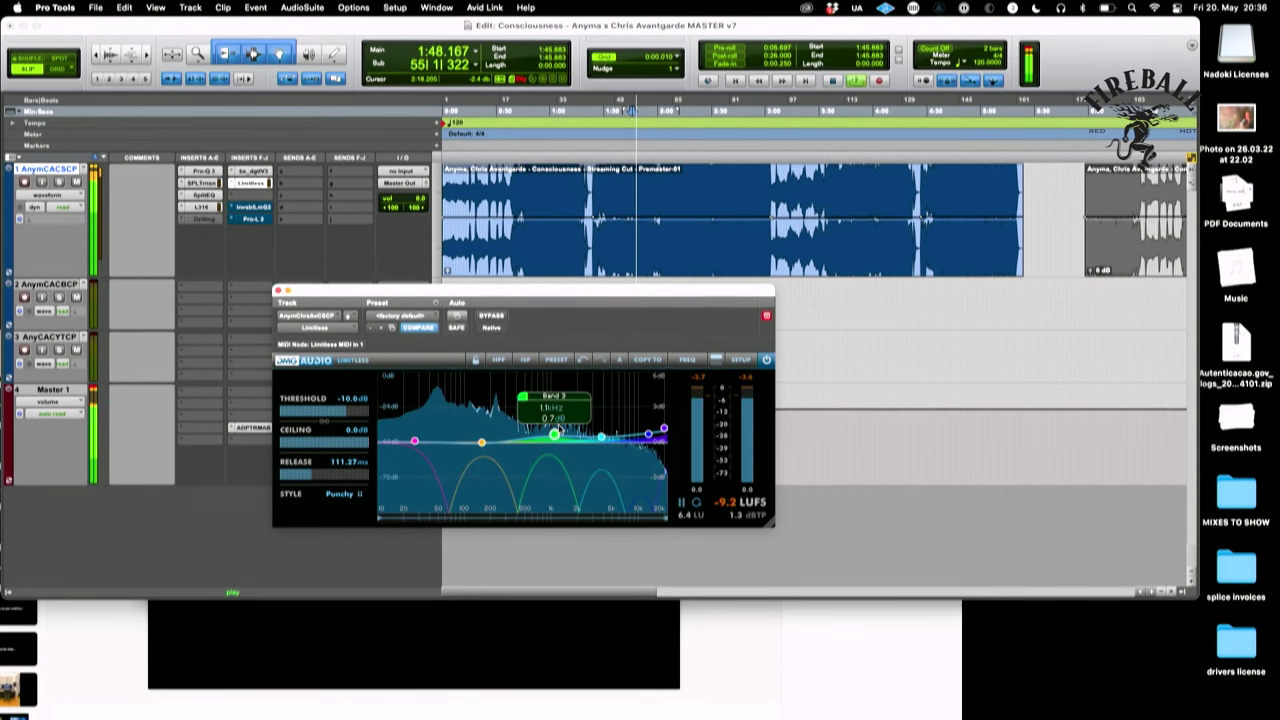
{"action": "left_click_drag", "start_coordinate": [677, 305], "coordinate": [782, 254]}
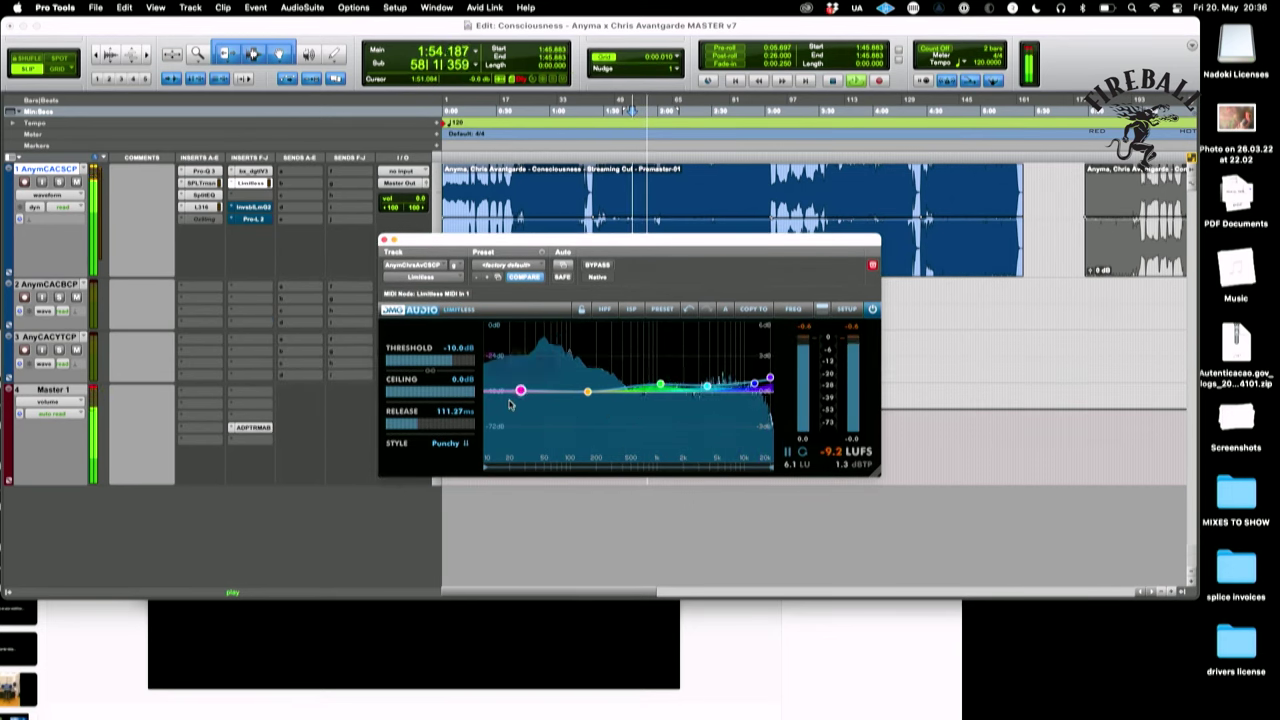
{"action": "mouse_move", "coordinate": [524, 389]}
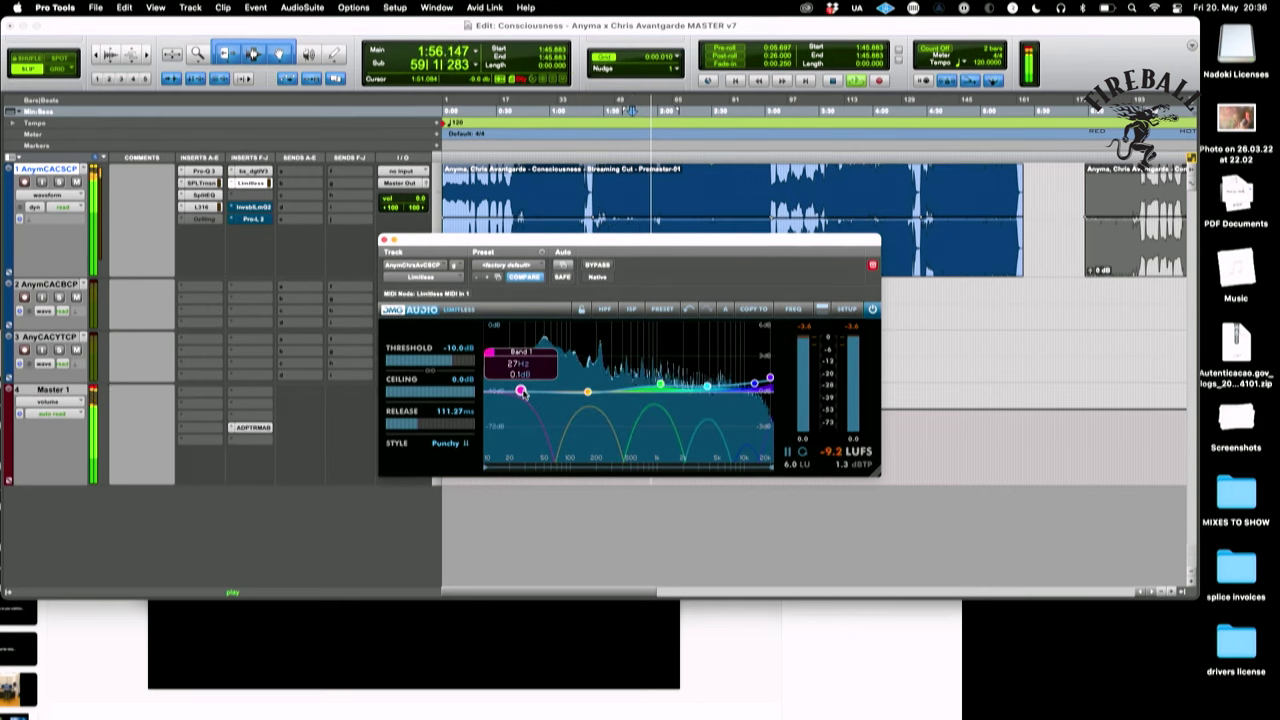
{"action": "key", "text": "space"}
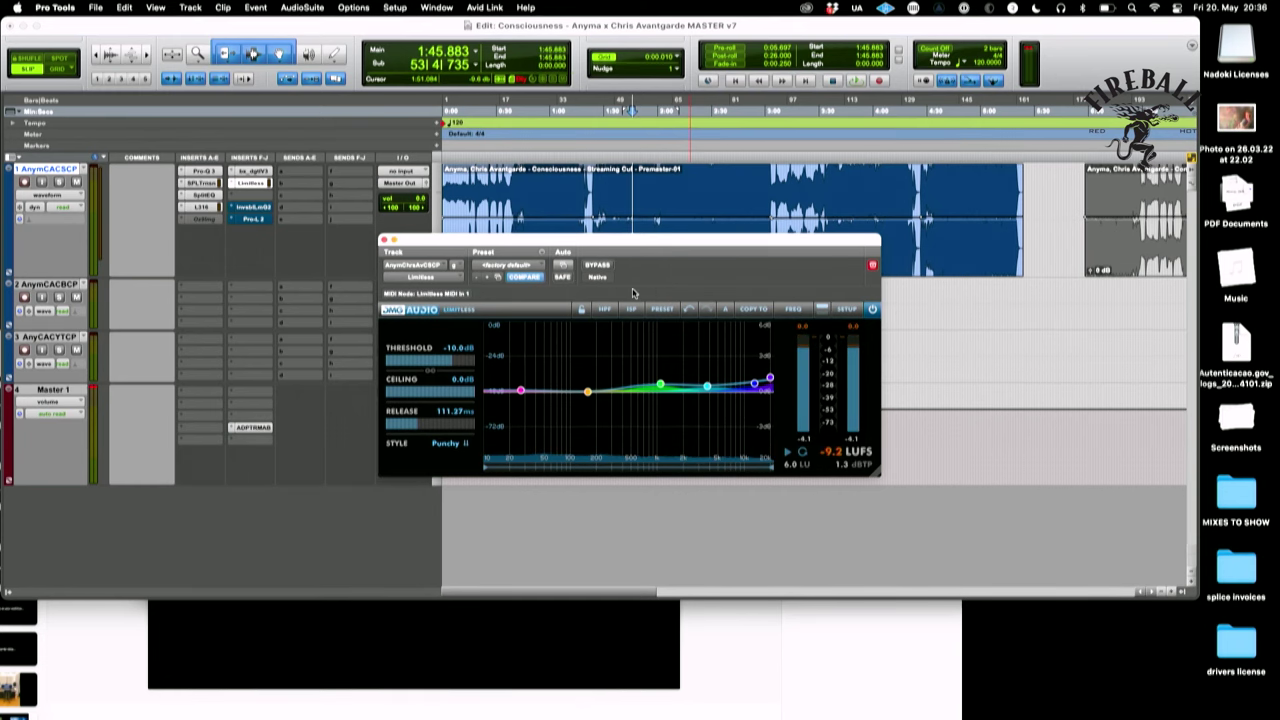
- Show the preset controls in Limitless and solo bands 3, 4 and 5 in turn while playing from about 1:45
{"action": "left_click", "coordinate": [660, 310]}
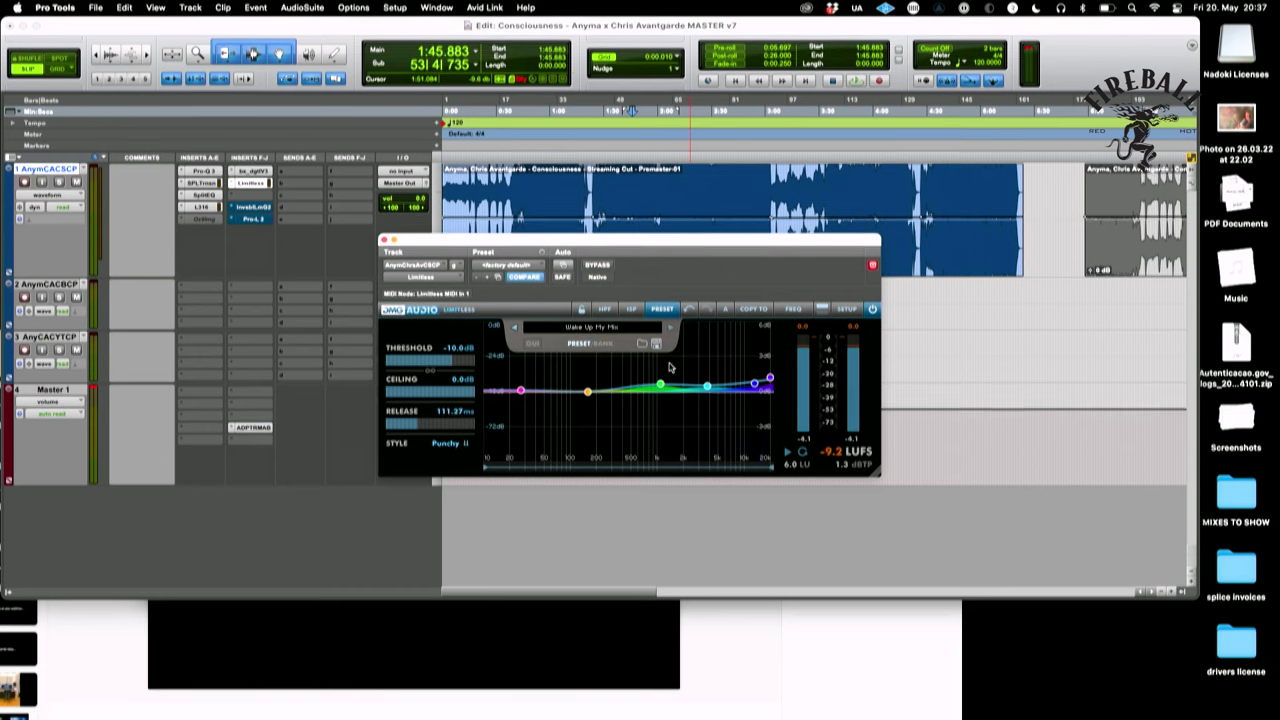
{"action": "mouse_move", "coordinate": [660, 385]}
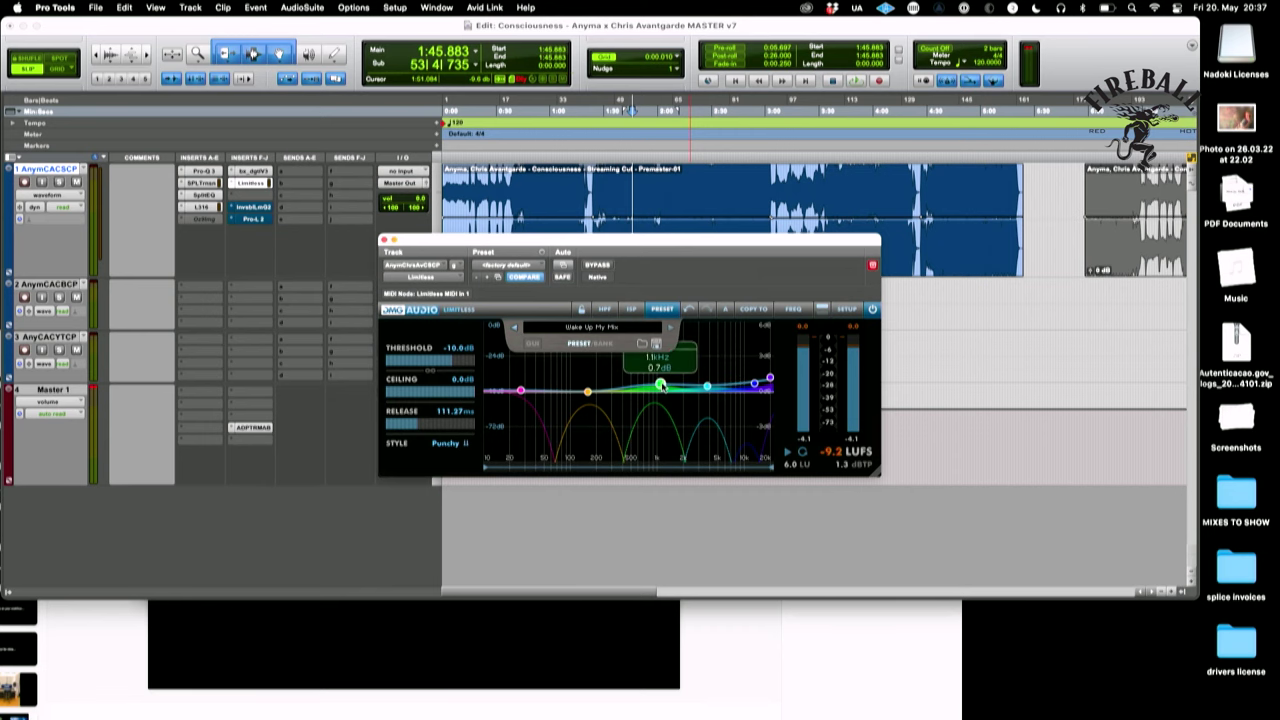
{"action": "key", "text": "space"}
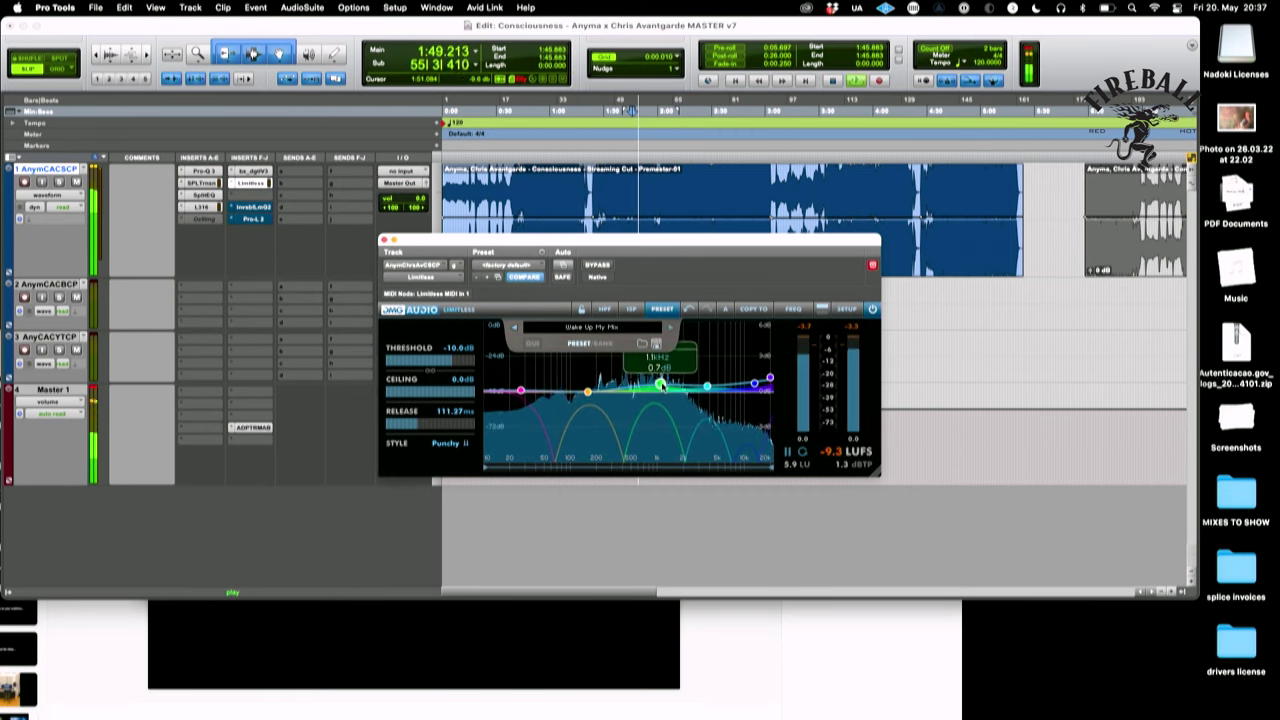
{"action": "key", "text": "space"}
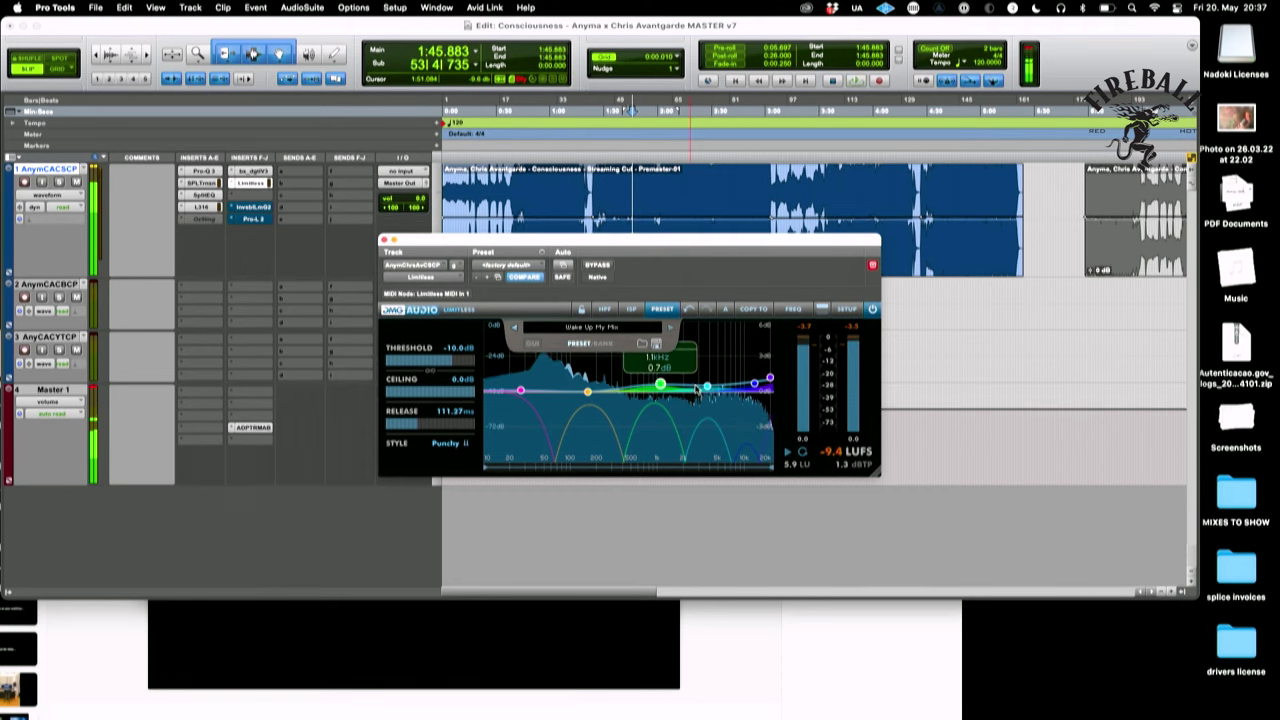
{"action": "key", "text": "space"}
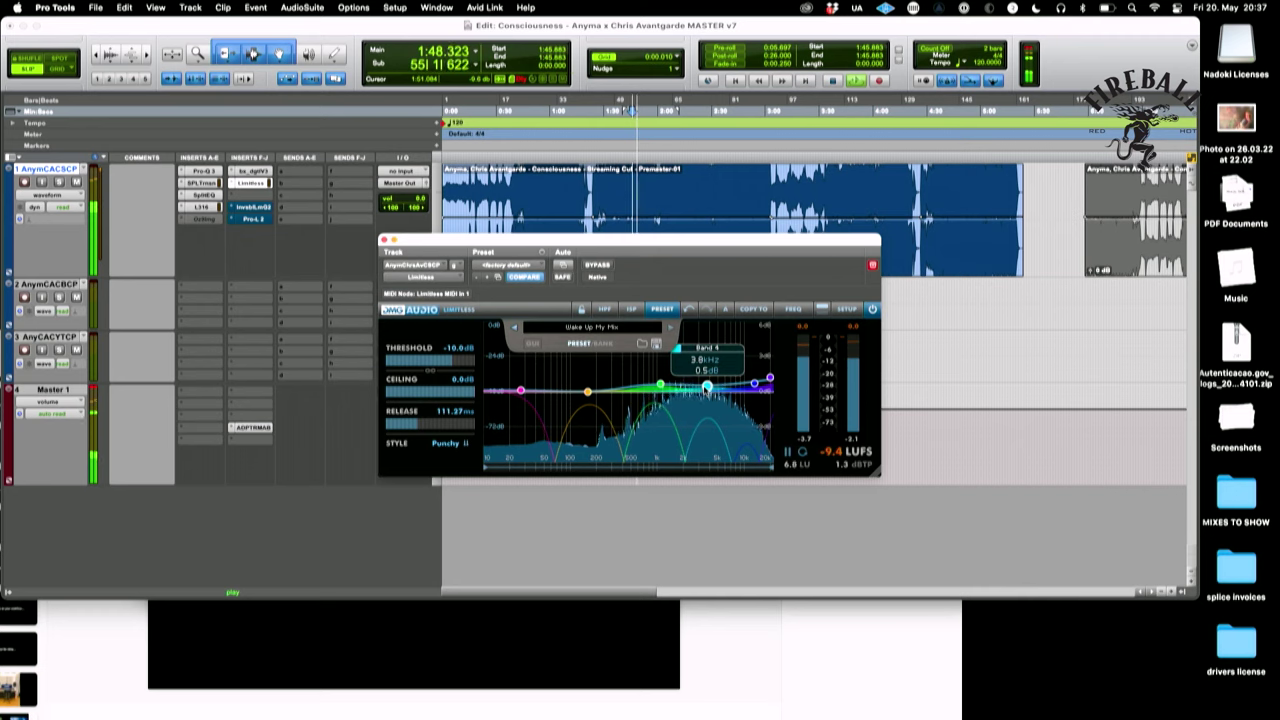
{"action": "key", "text": "space"}
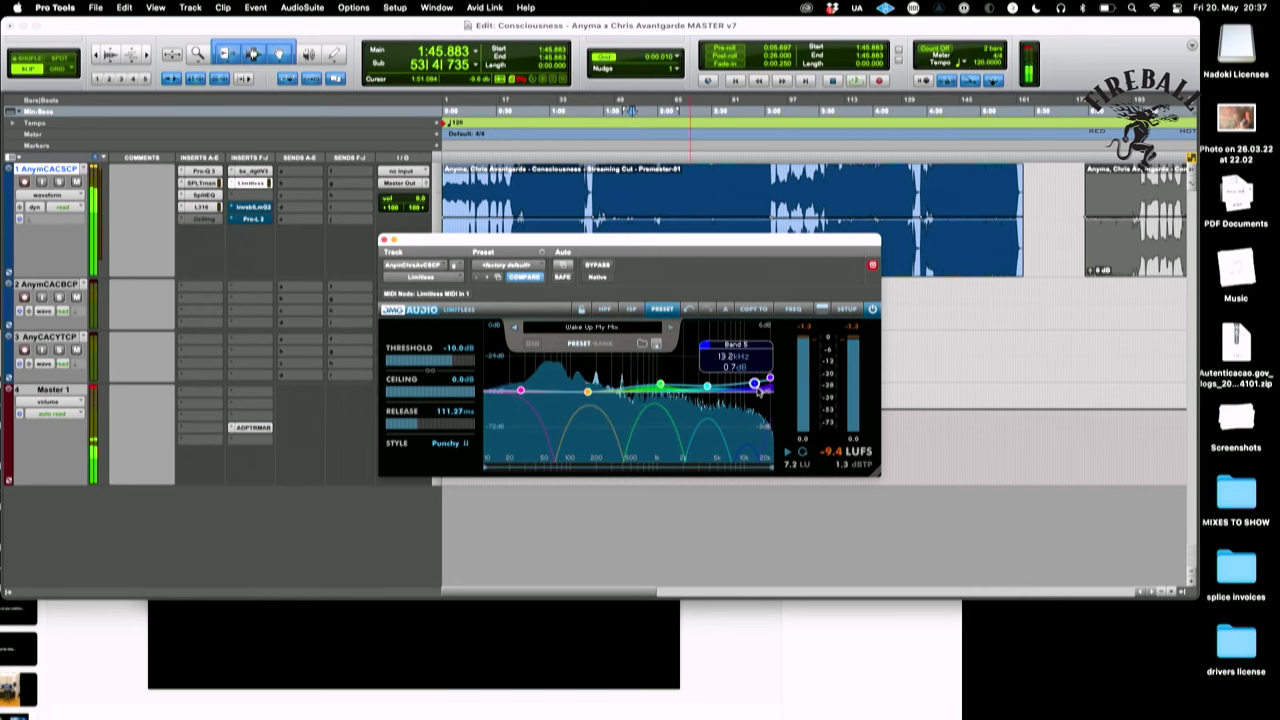
{"action": "key", "text": "space"}
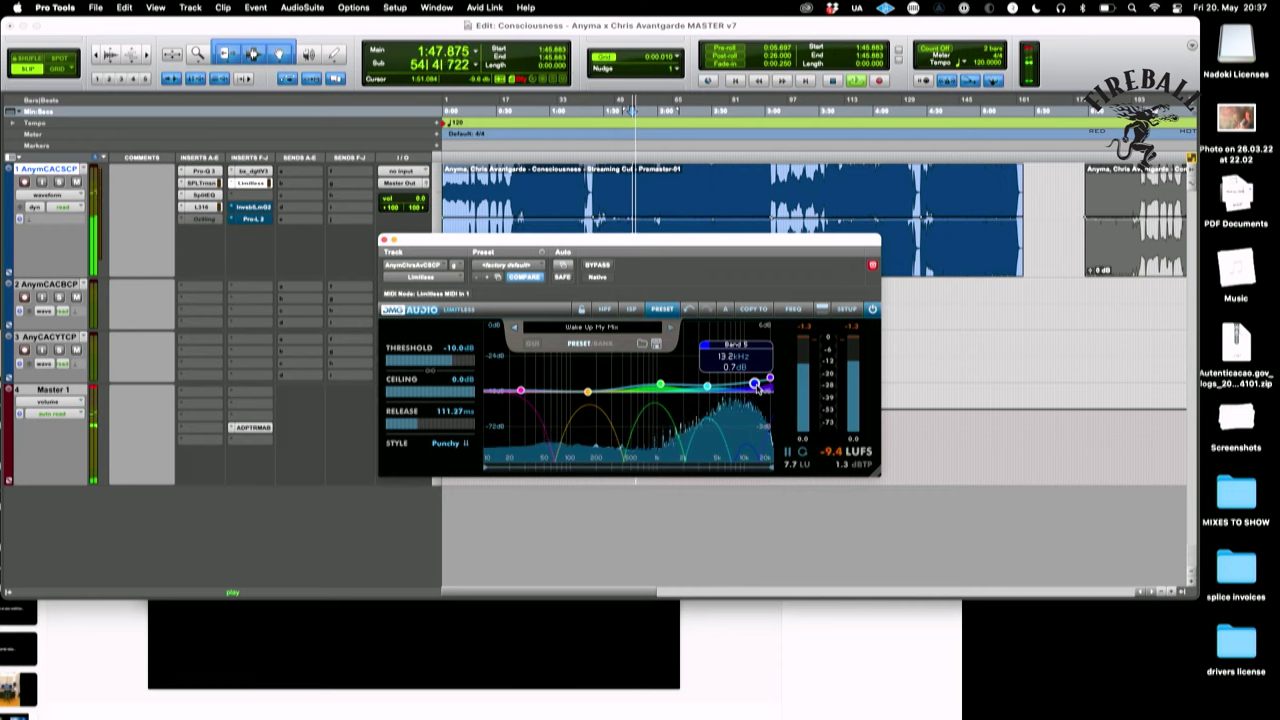
{"action": "key", "text": "space"}
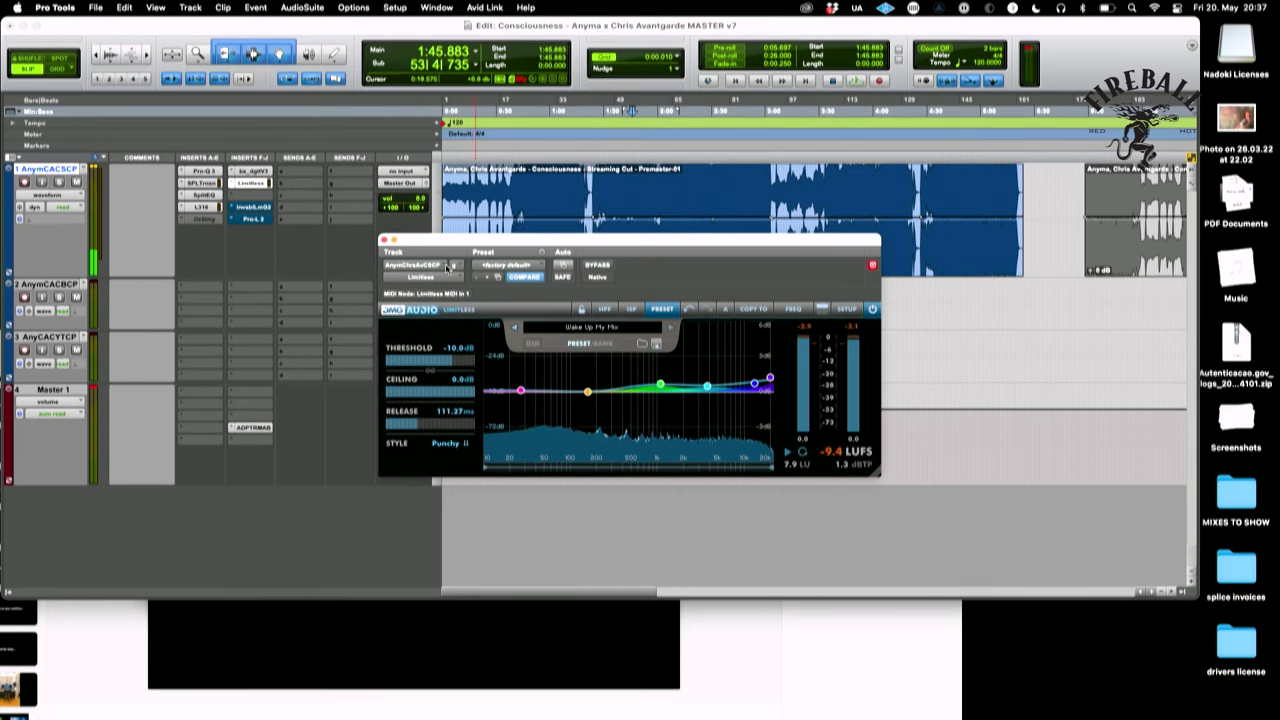
- Open MetricAB on the master track and move its window up until the reference list is visible
{"action": "left_click", "coordinate": [252, 427]}
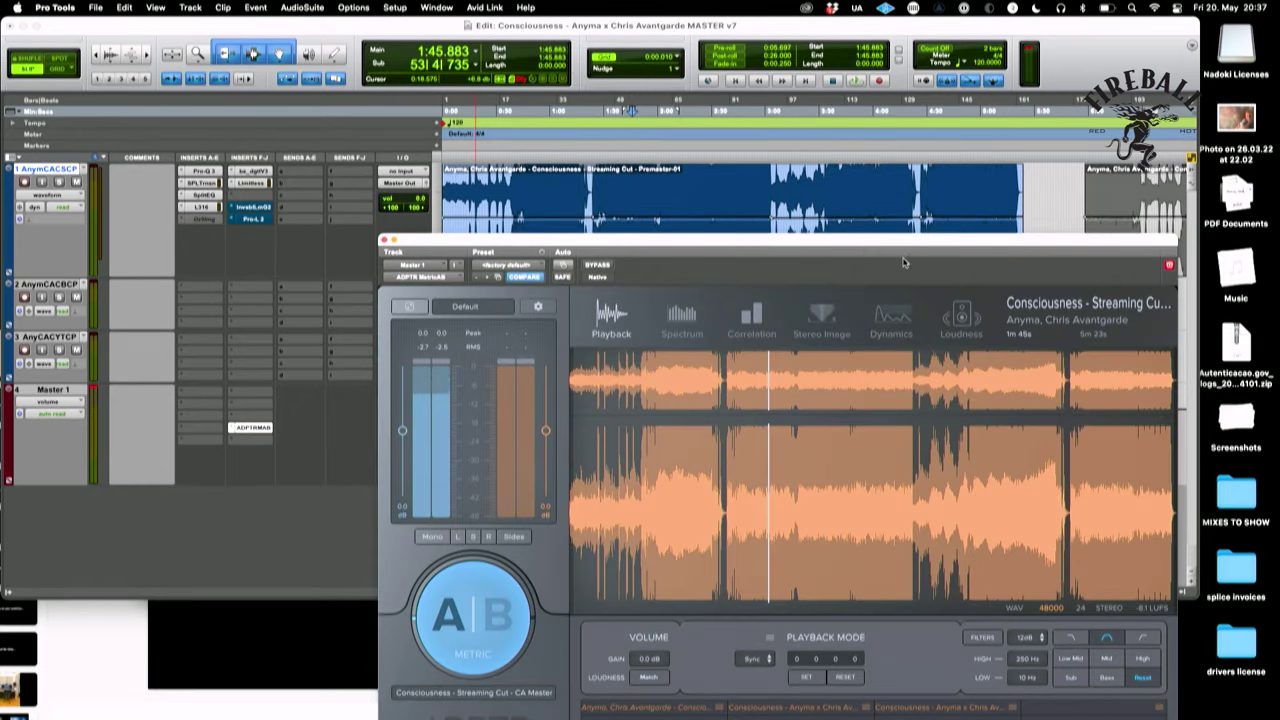
{"action": "left_click_drag", "start_coordinate": [897, 243], "coordinate": [538, 300]}
{"action": "left_click_drag", "start_coordinate": [623, 297], "coordinate": [850, 33]}
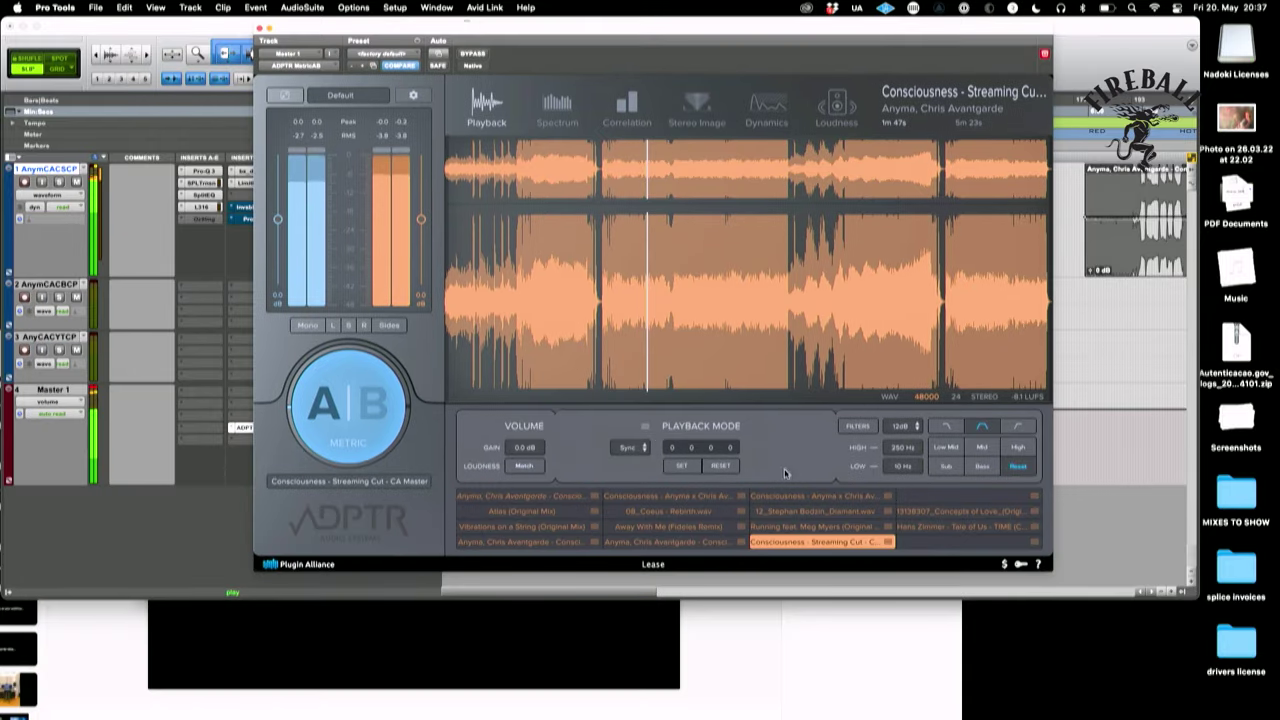
- Select the reference Running feat. Meg Myers (Original Mix) and set its playback mode to Latch
{"action": "left_click", "coordinate": [795, 528]}
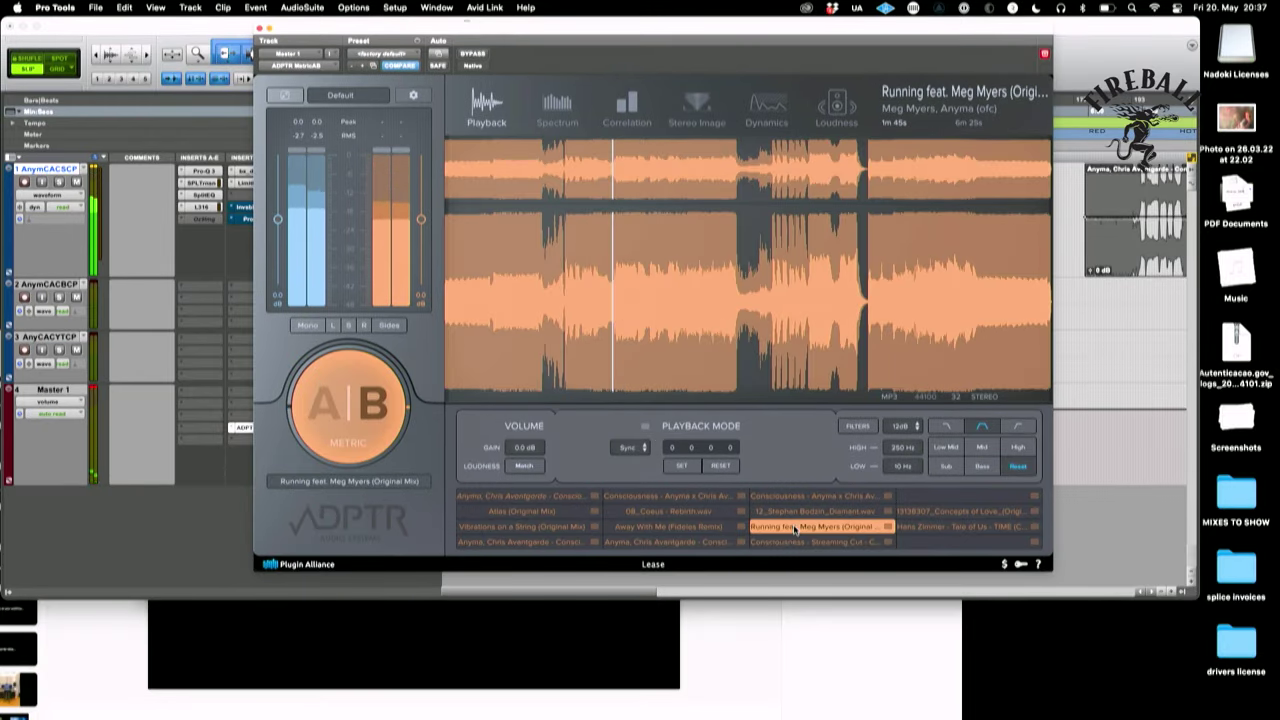
{"action": "left_click", "coordinate": [624, 447]}
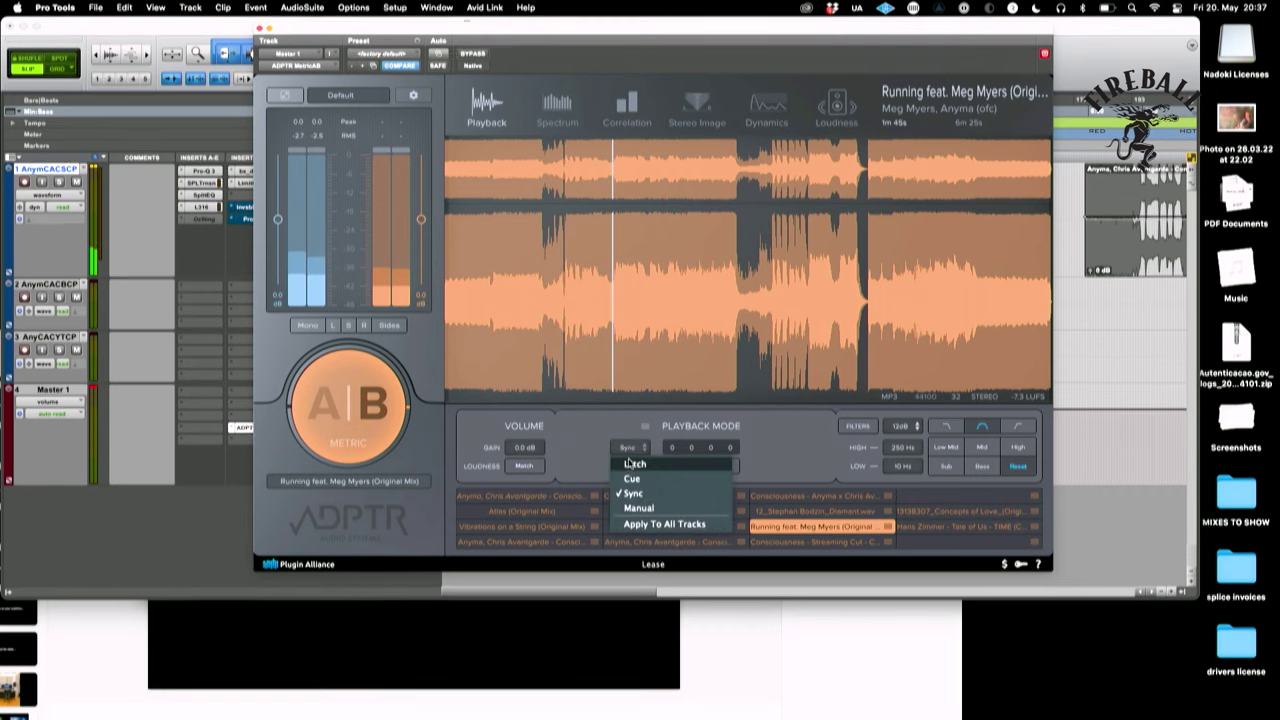
{"action": "left_click", "coordinate": [632, 495]}
- Relocate session playback to about 2:04 and switch MetricAB from the reference to the master
{"action": "left_click_drag", "start_coordinate": [743, 36], "coordinate": [633, 298]}
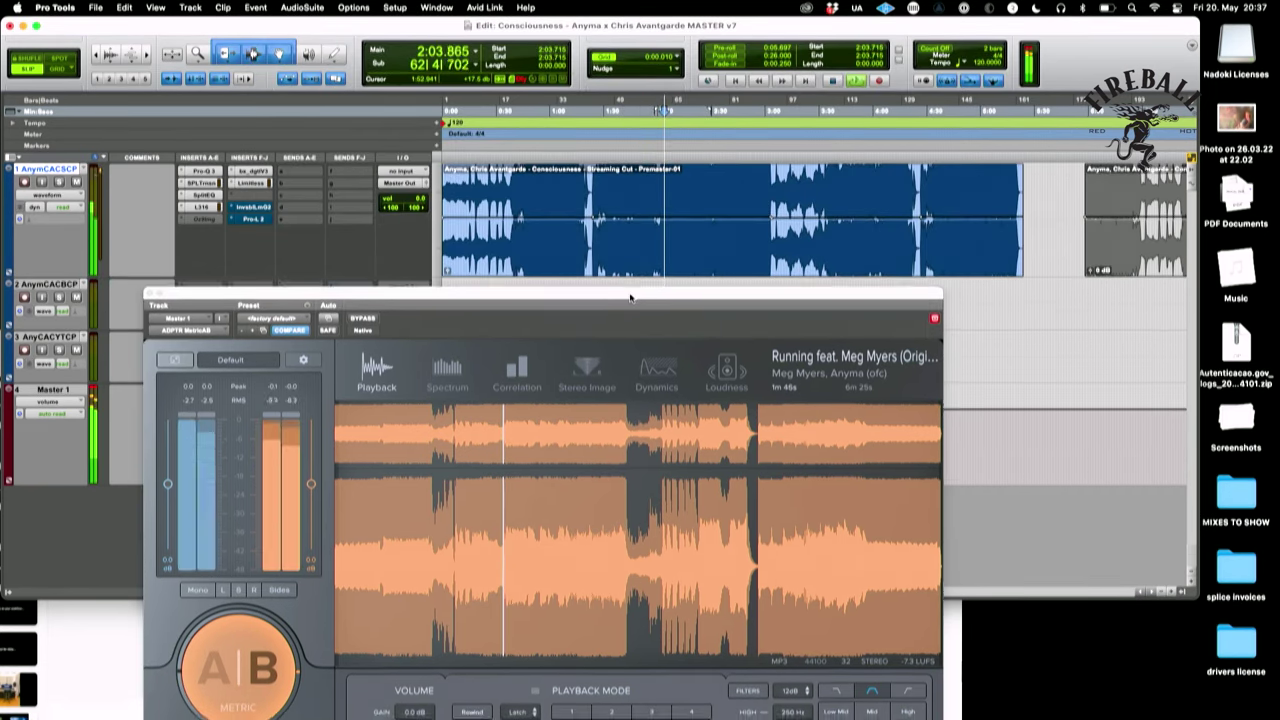
{"action": "left_click_drag", "start_coordinate": [633, 298], "coordinate": [709, 116]}
{"action": "left_click", "coordinate": [342, 510]}
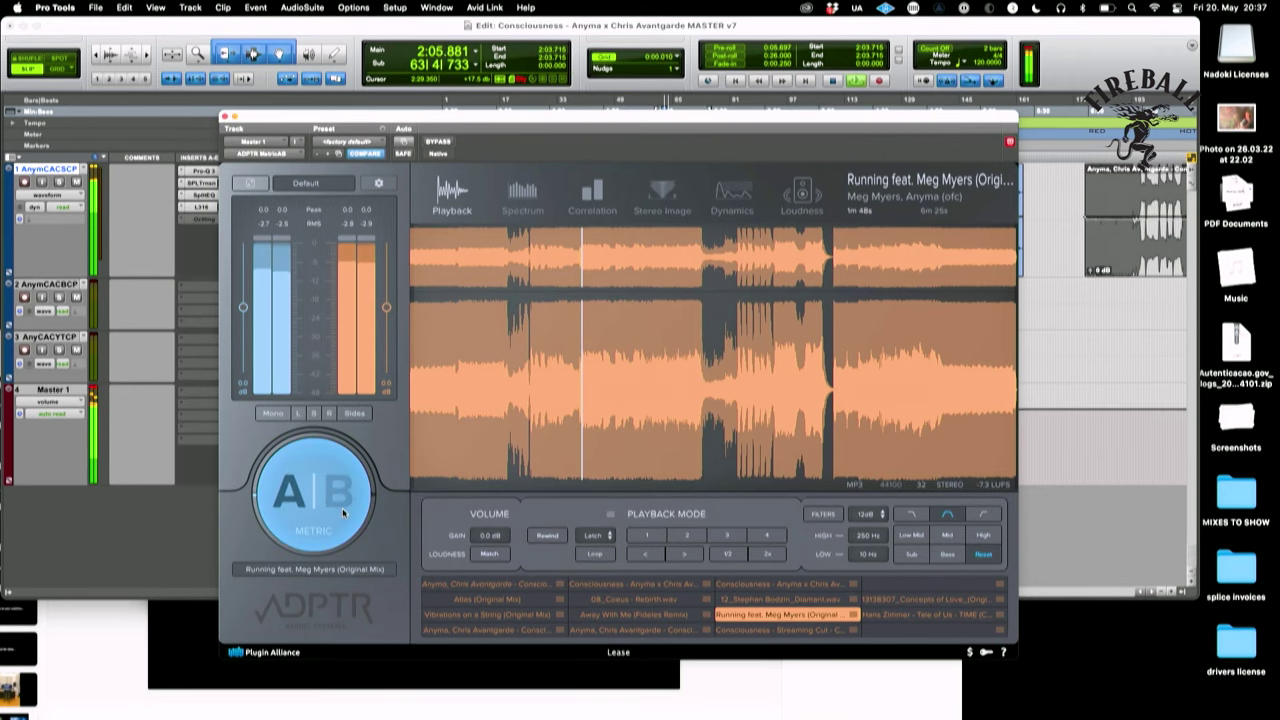
- Relocate playback to about 2:31, compare the reference against the master in MetricAB and stop playback
{"action": "left_click_drag", "start_coordinate": [697, 122], "coordinate": [670, 276]}
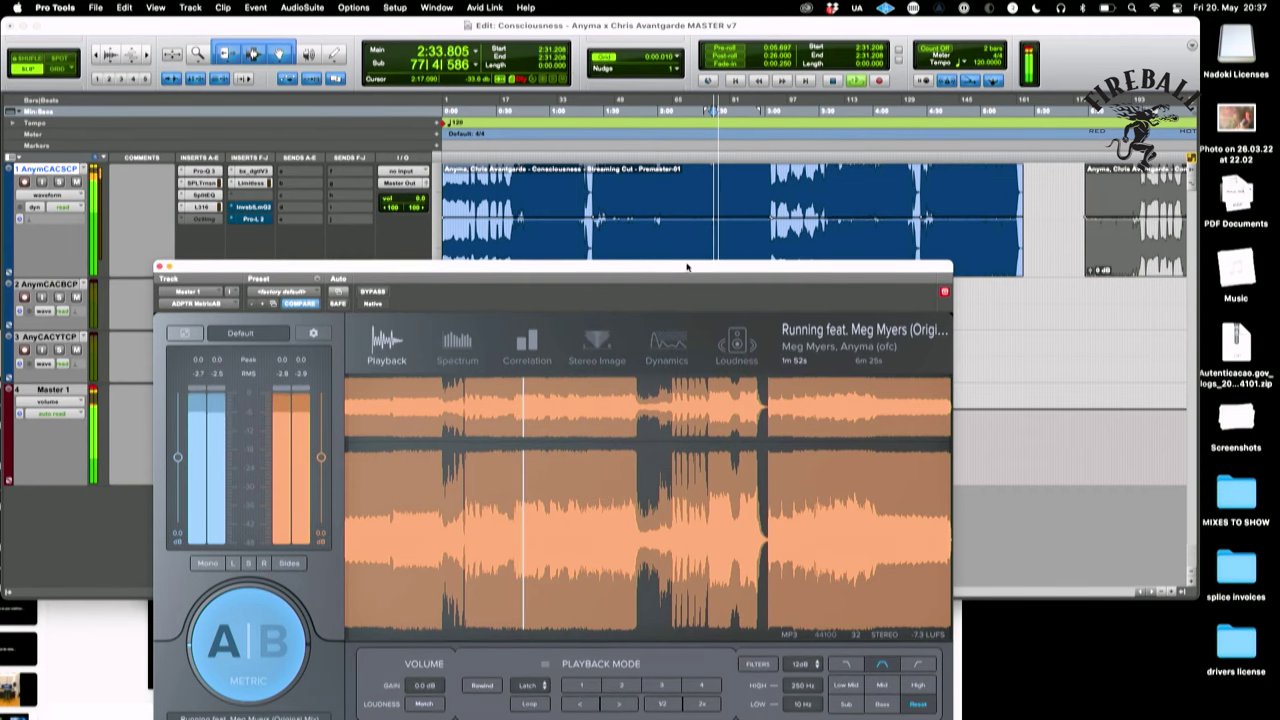
{"action": "left_click_drag", "start_coordinate": [695, 267], "coordinate": [759, 85]}
{"action": "left_click", "coordinate": [313, 481]}
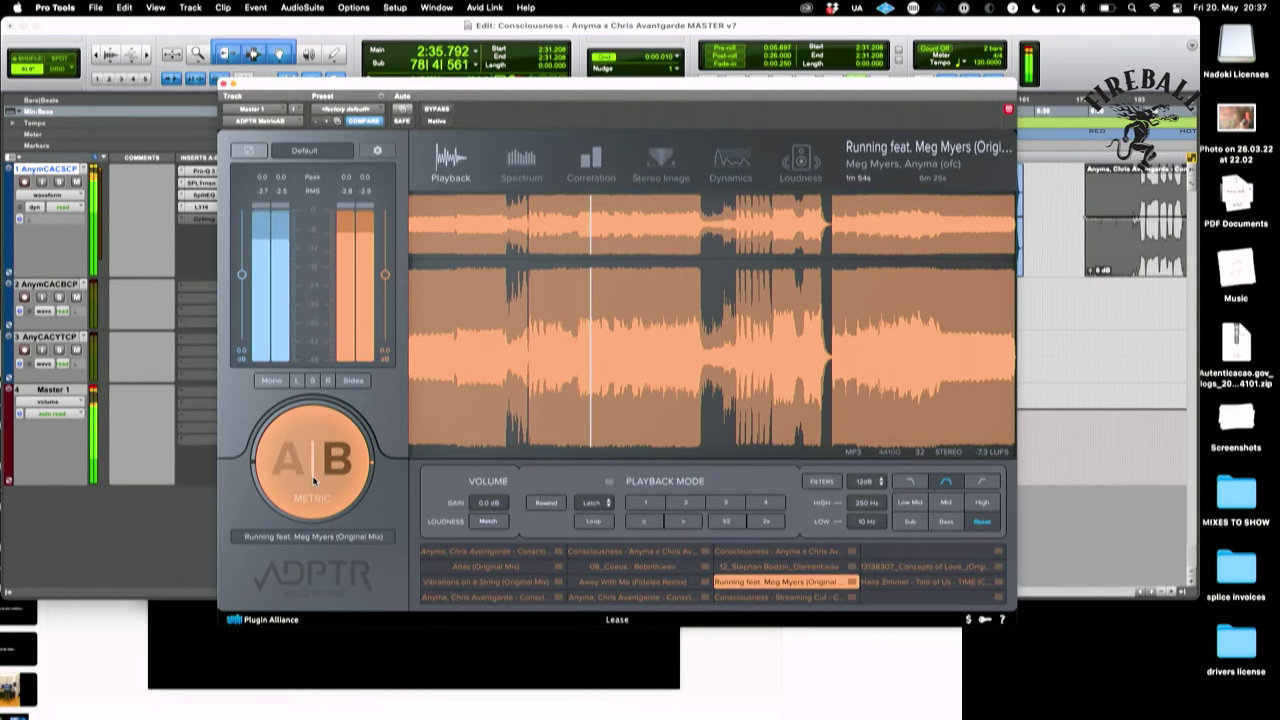
{"action": "left_click", "coordinate": [313, 481]}
{"action": "key", "text": "space"}
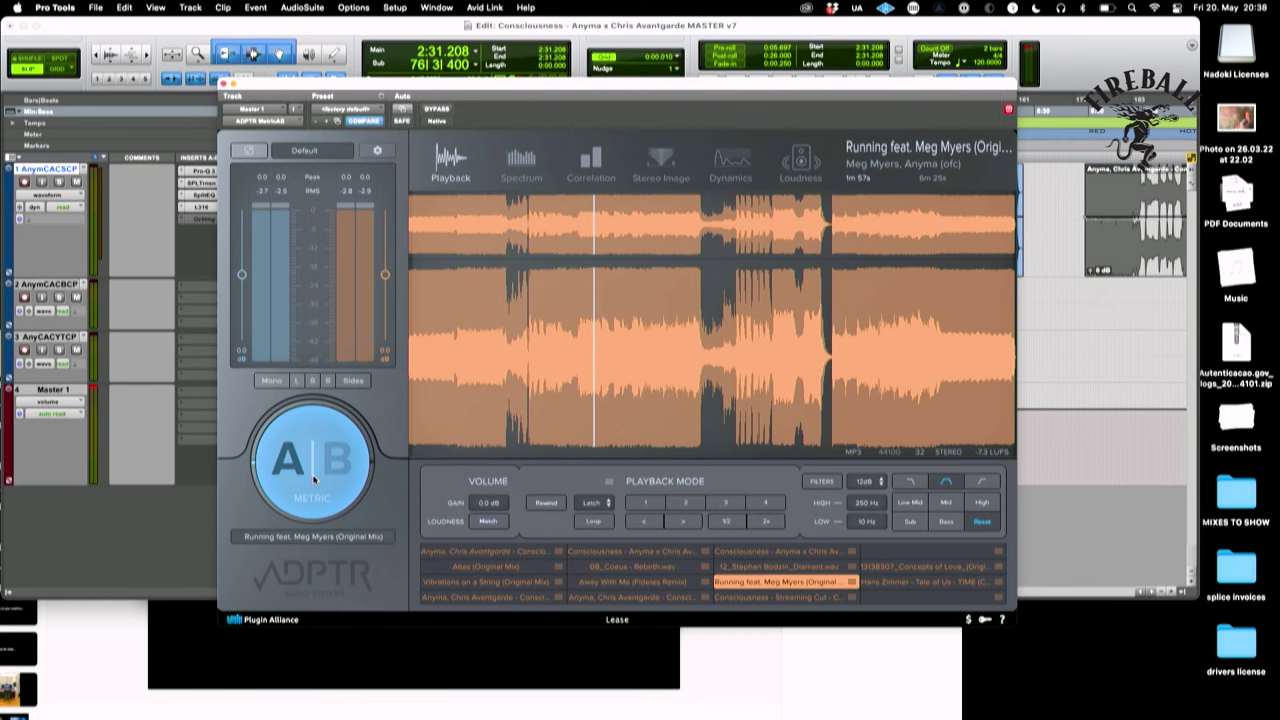
- Restart playback from about 2:31 and alternate between the reference and the master, ending on the master
{"action": "left_click", "coordinate": [313, 481]}
{"action": "key", "text": "space"}
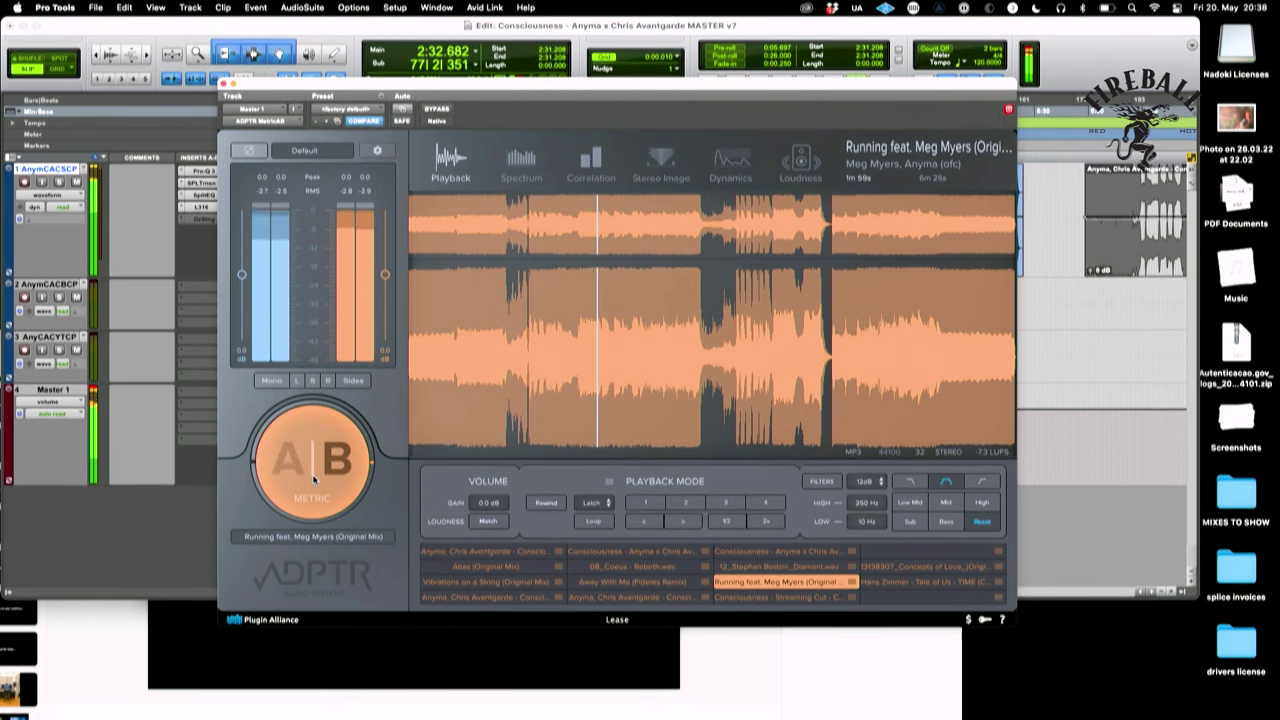
{"action": "left_click", "coordinate": [313, 481]}
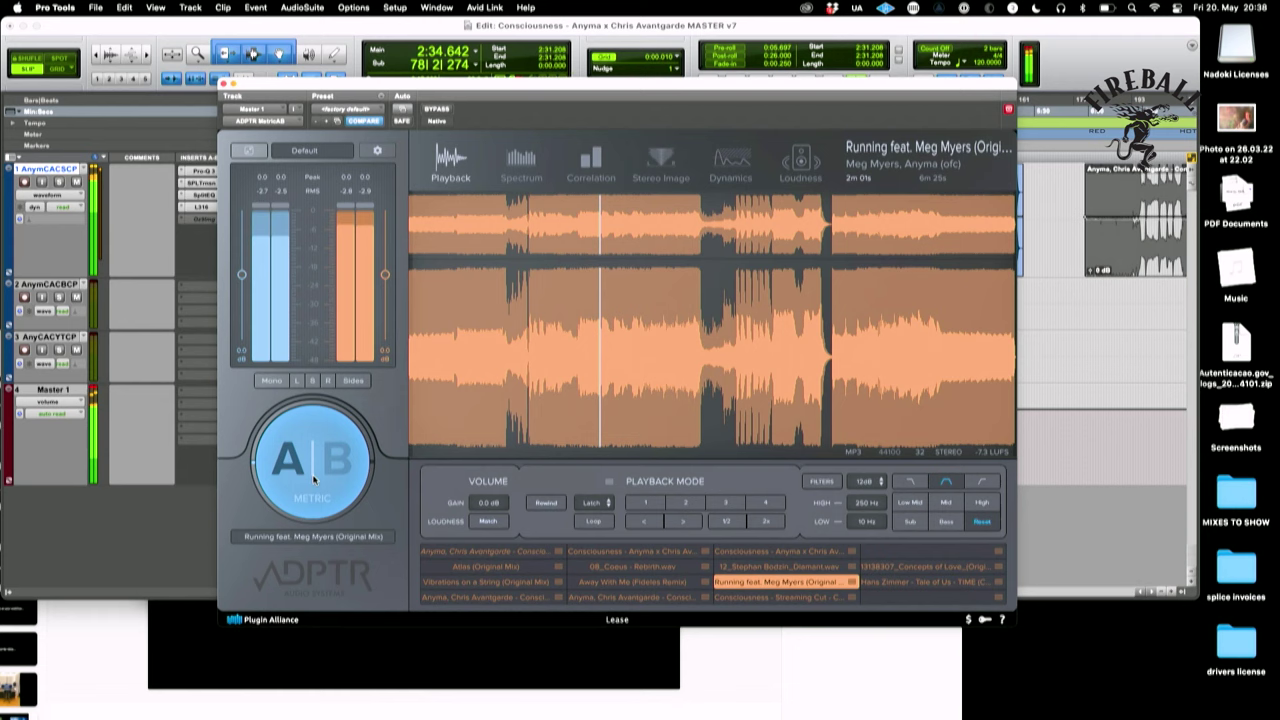
{"action": "left_click", "coordinate": [313, 481]}
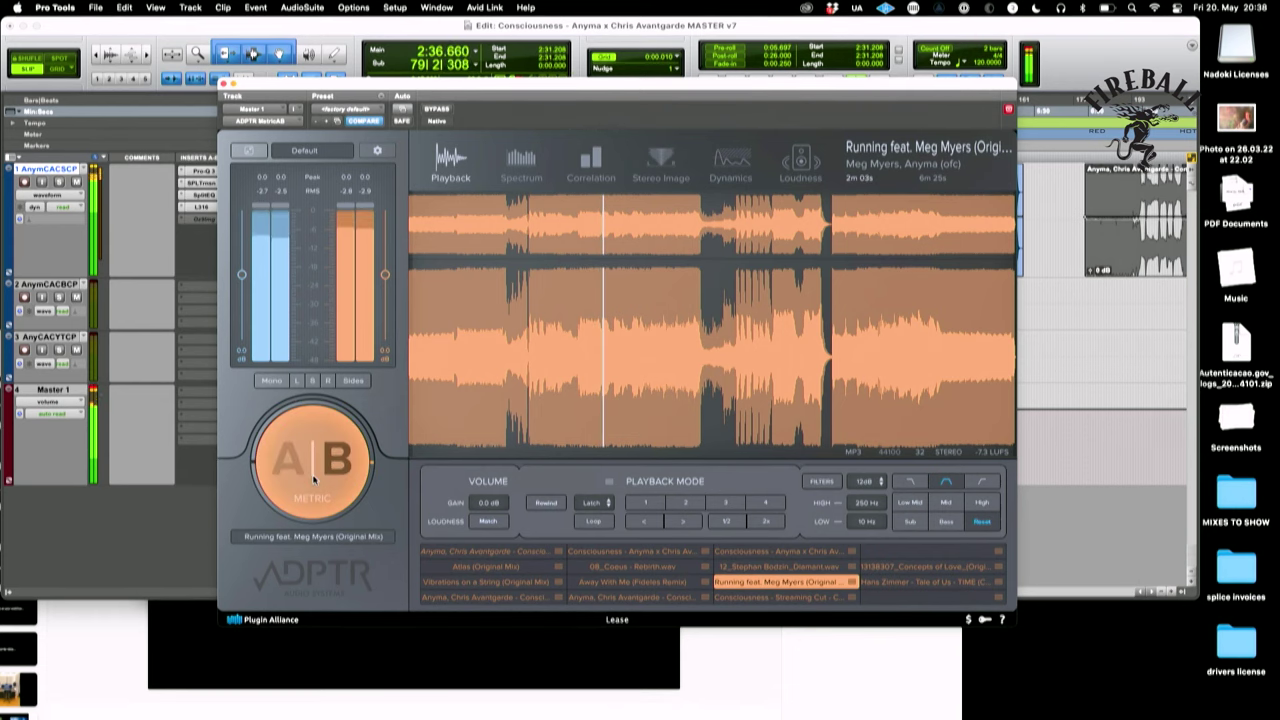
{"action": "left_click", "coordinate": [313, 481]}
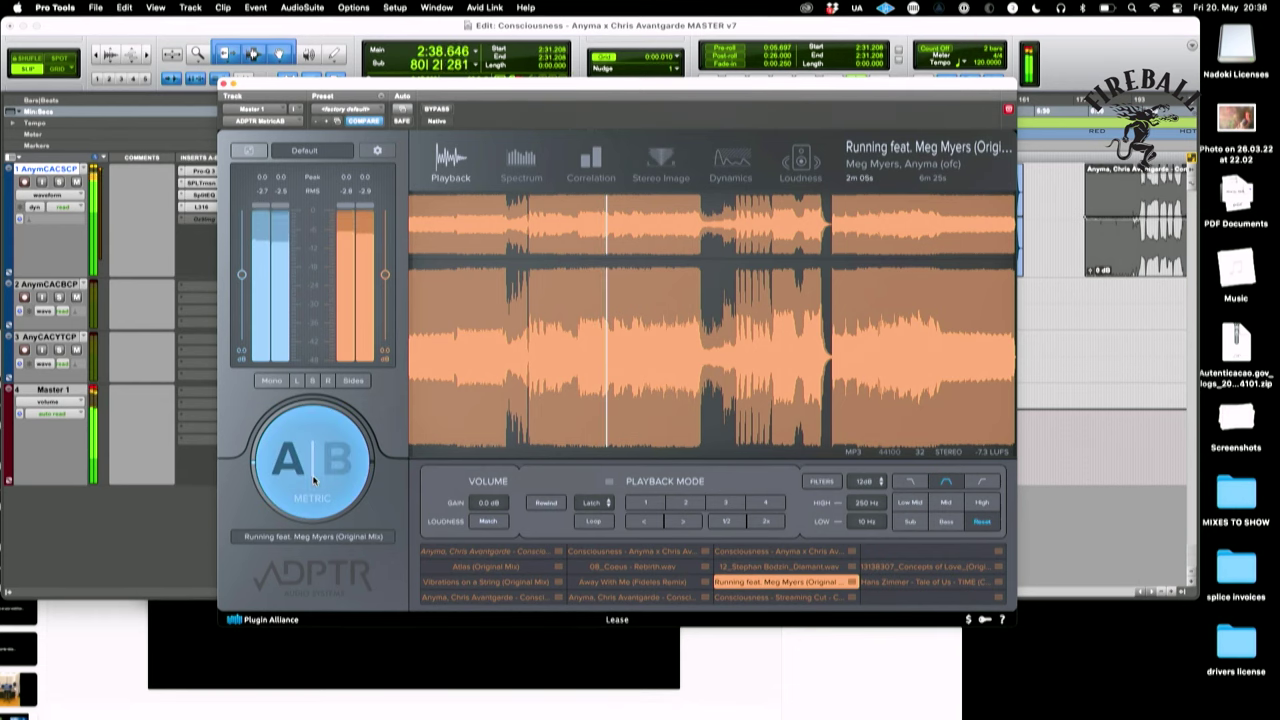
- Compare the reference with the master once more, ending on the master, then stop playback and close MetricAB
{"action": "left_click", "coordinate": [313, 481]}
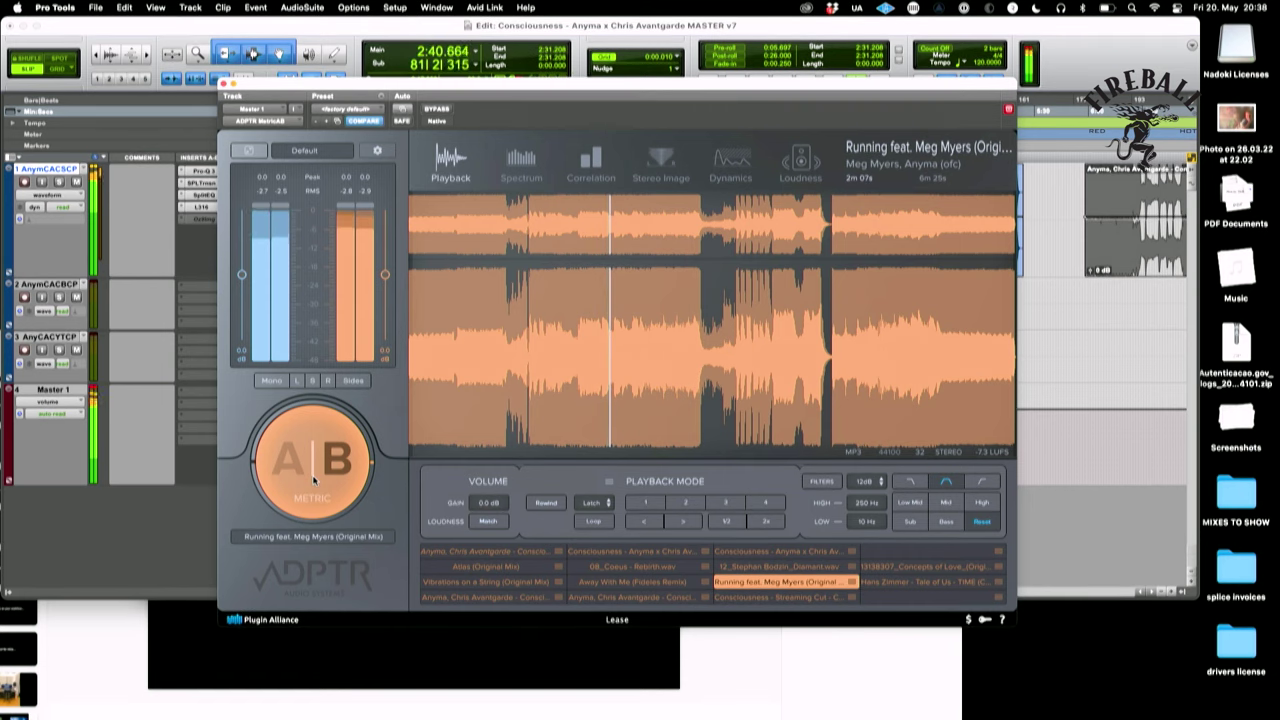
{"action": "left_click", "coordinate": [313, 481]}
{"action": "key", "text": "space"}
{"action": "key", "text": "space"}
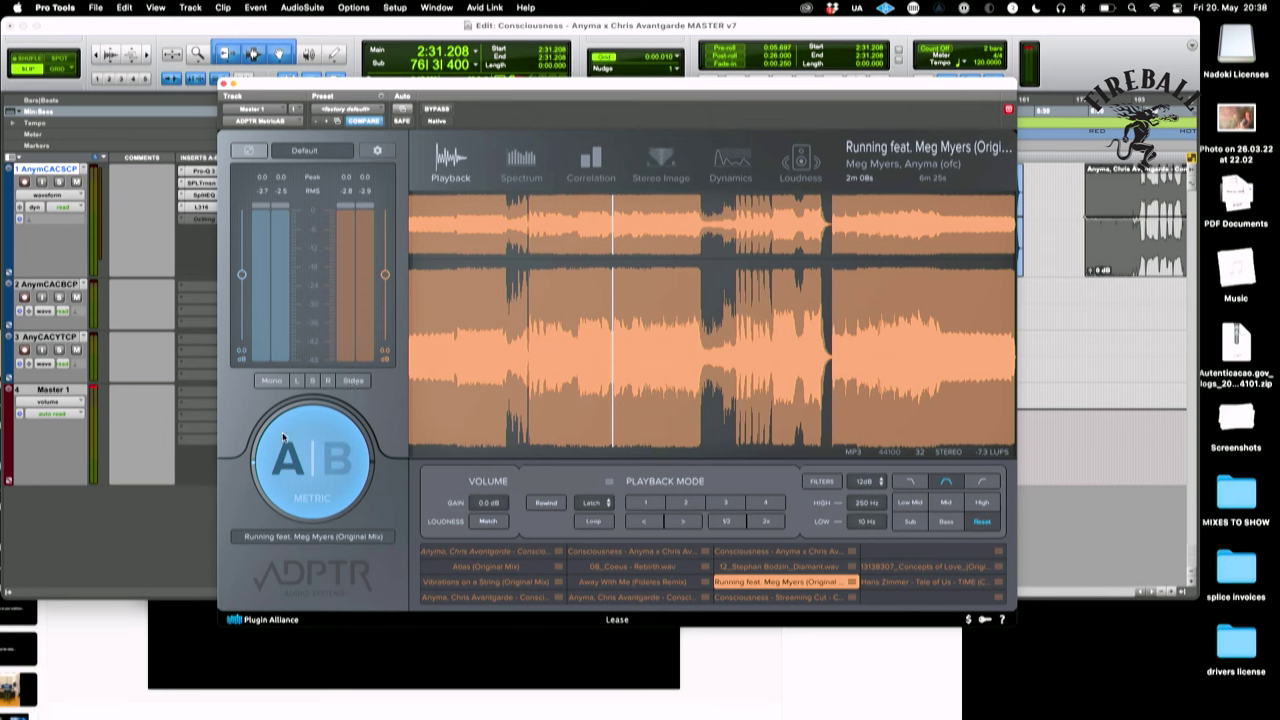
{"action": "key", "text": "super+w"}
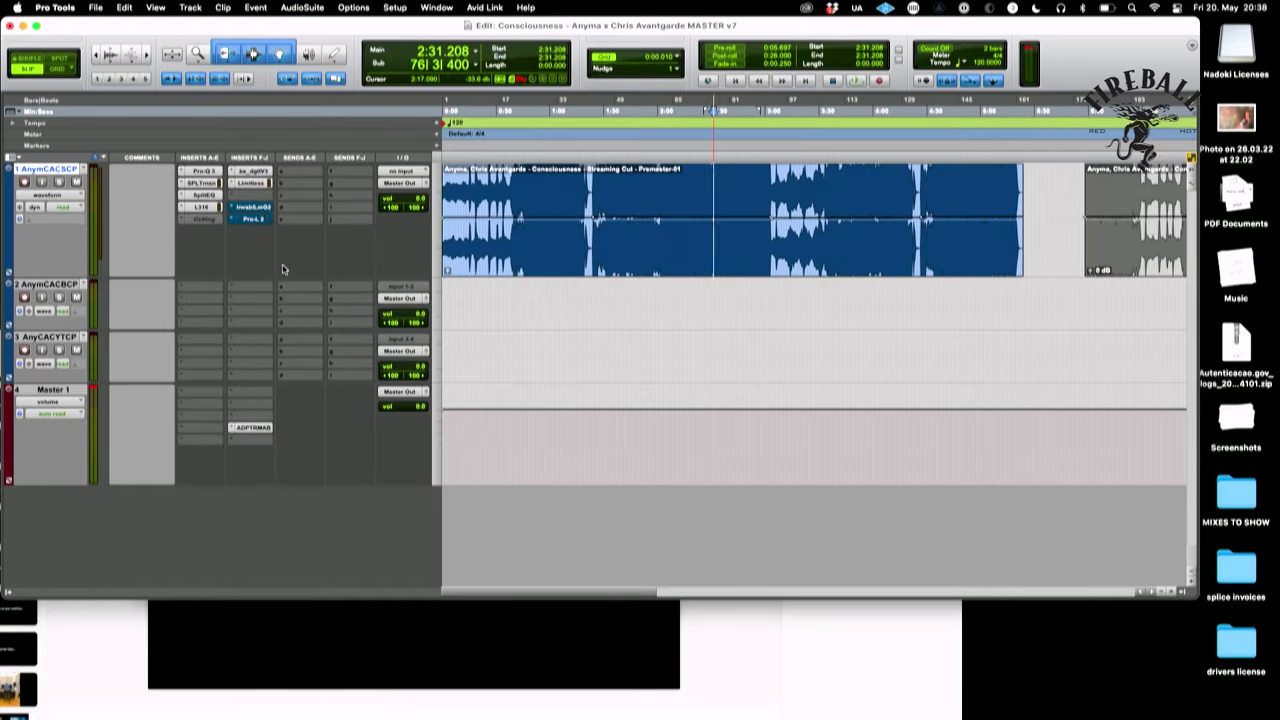
- Re-enable the Invisible Limiter G2 insert on the first track during playback, glance at Limitless and bring the limiter's window back
{"action": "left_click", "coordinate": [253, 207]}
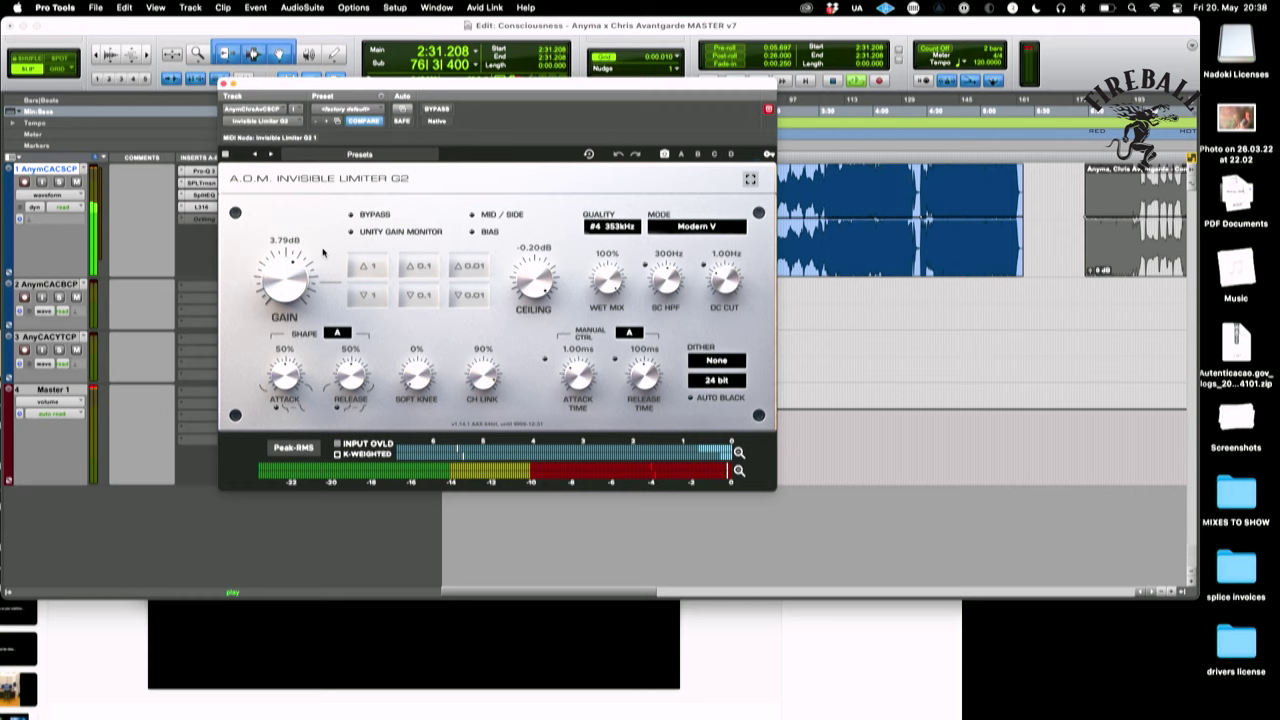
{"action": "left_click_drag", "start_coordinate": [373, 89], "coordinate": [645, 93]}
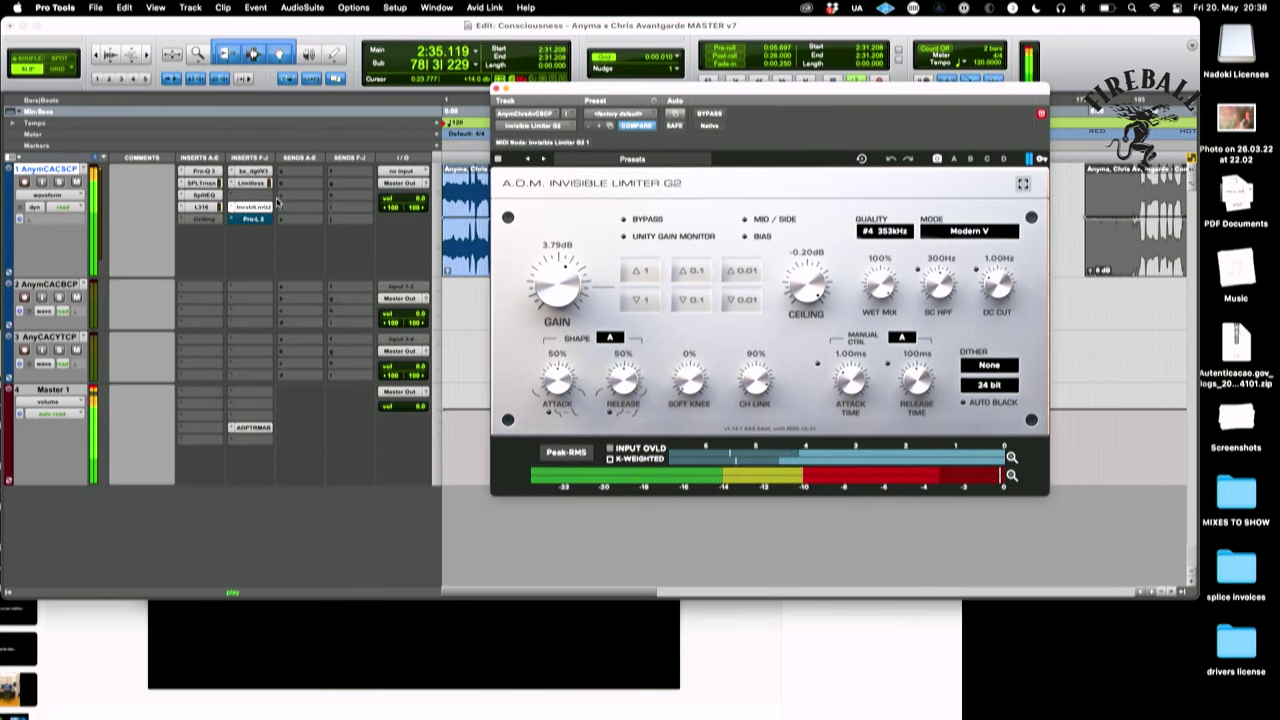
{"action": "left_click", "coordinate": [252, 218]}
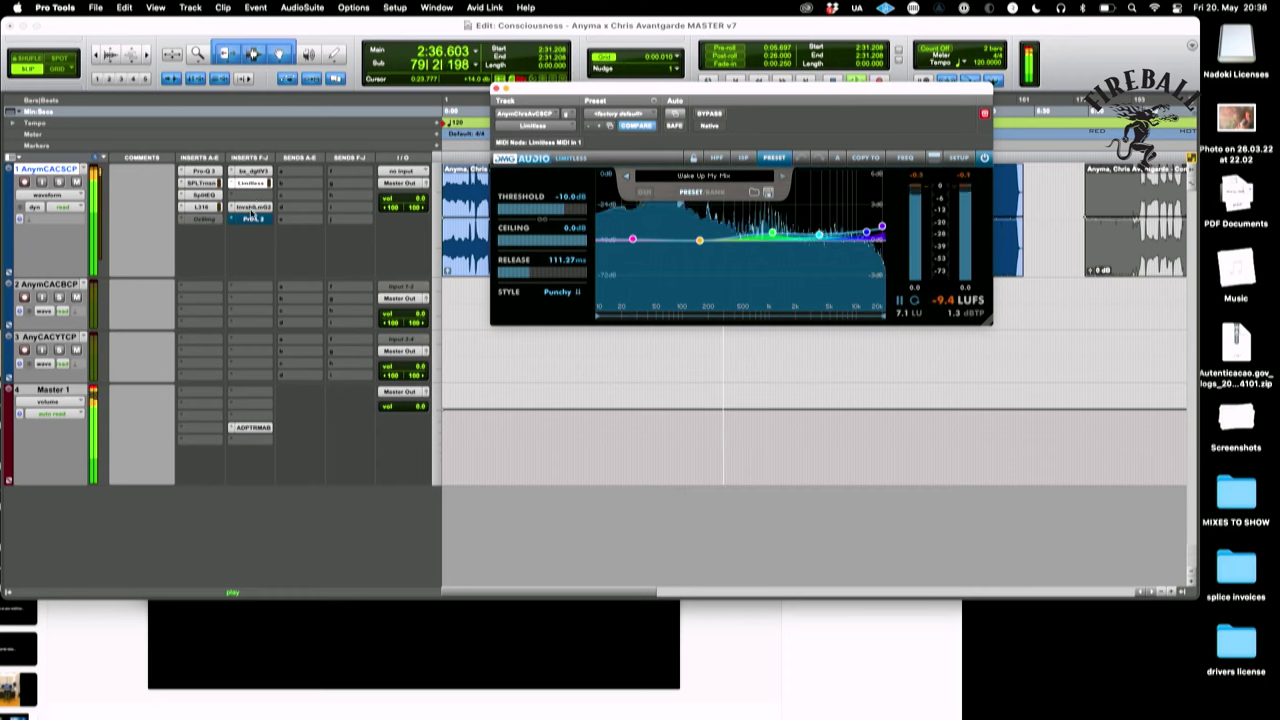
{"action": "left_click", "coordinate": [252, 207]}
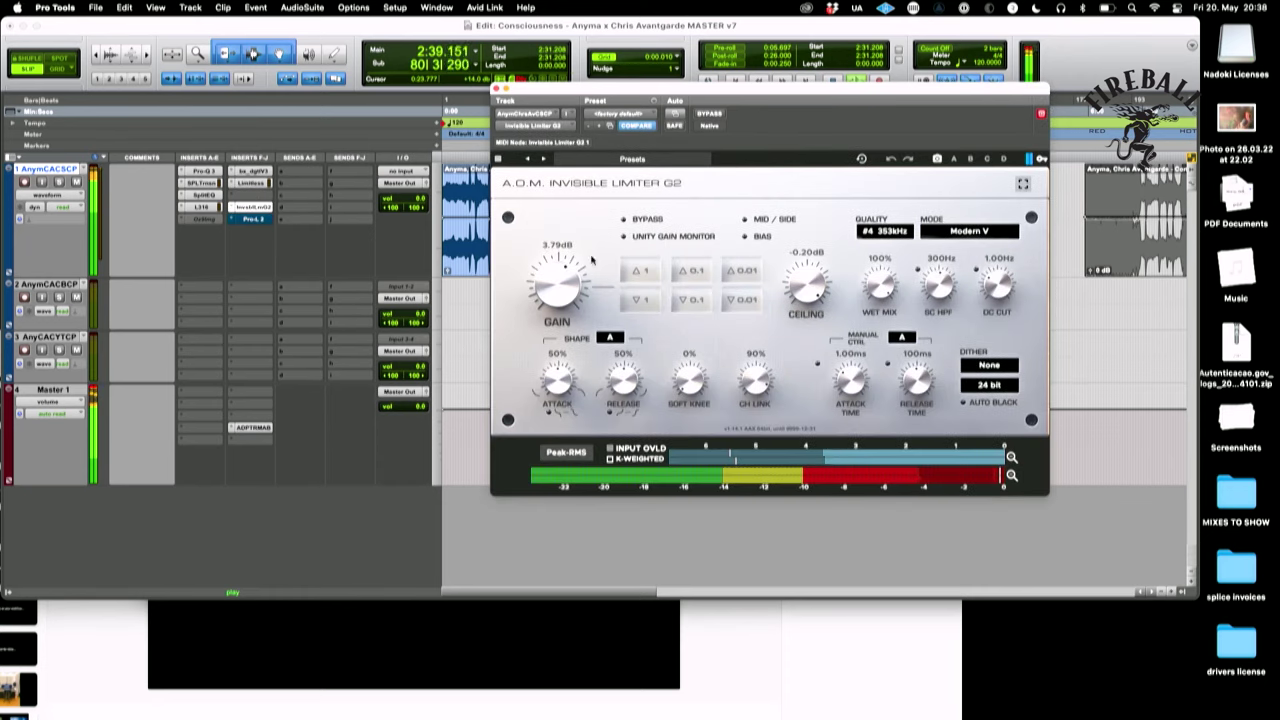
- Compare the sound with Invisible Limiter G2 bypassed and active, then stop playback and close its window
{"action": "left_click", "coordinate": [707, 114]}
{"action": "left_click", "coordinate": [707, 114]}
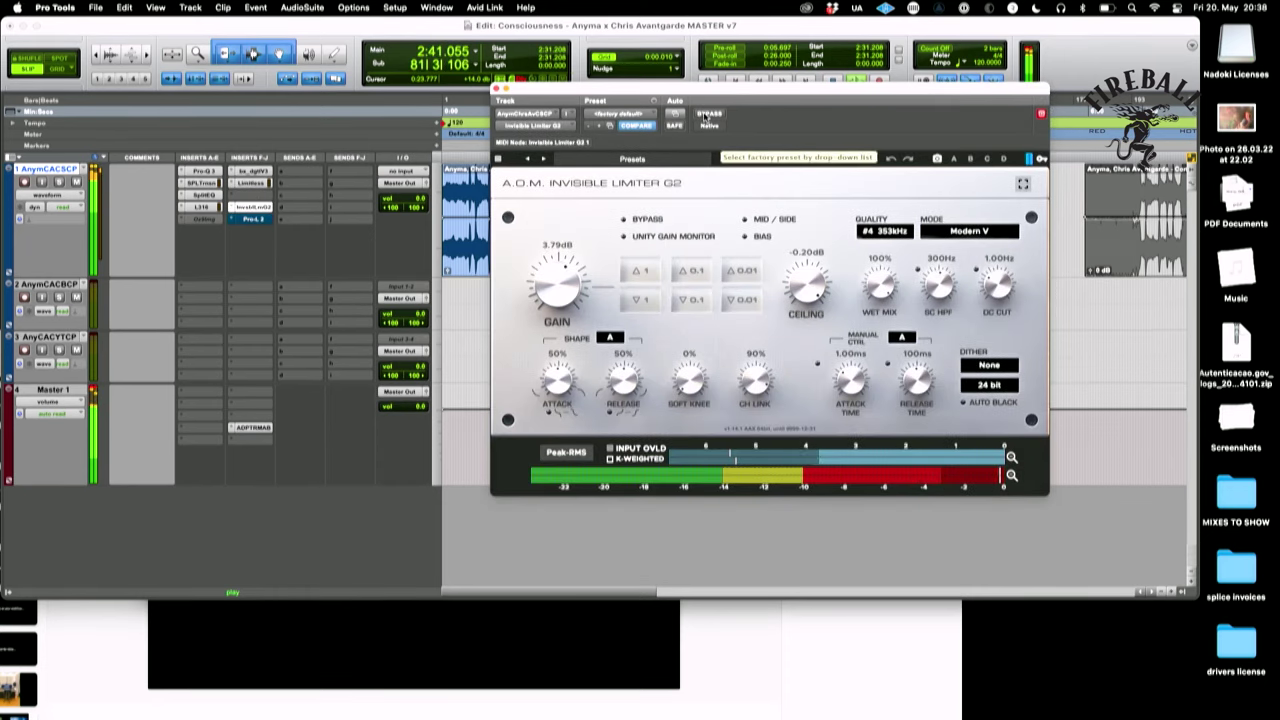
{"action": "key", "text": "space"}
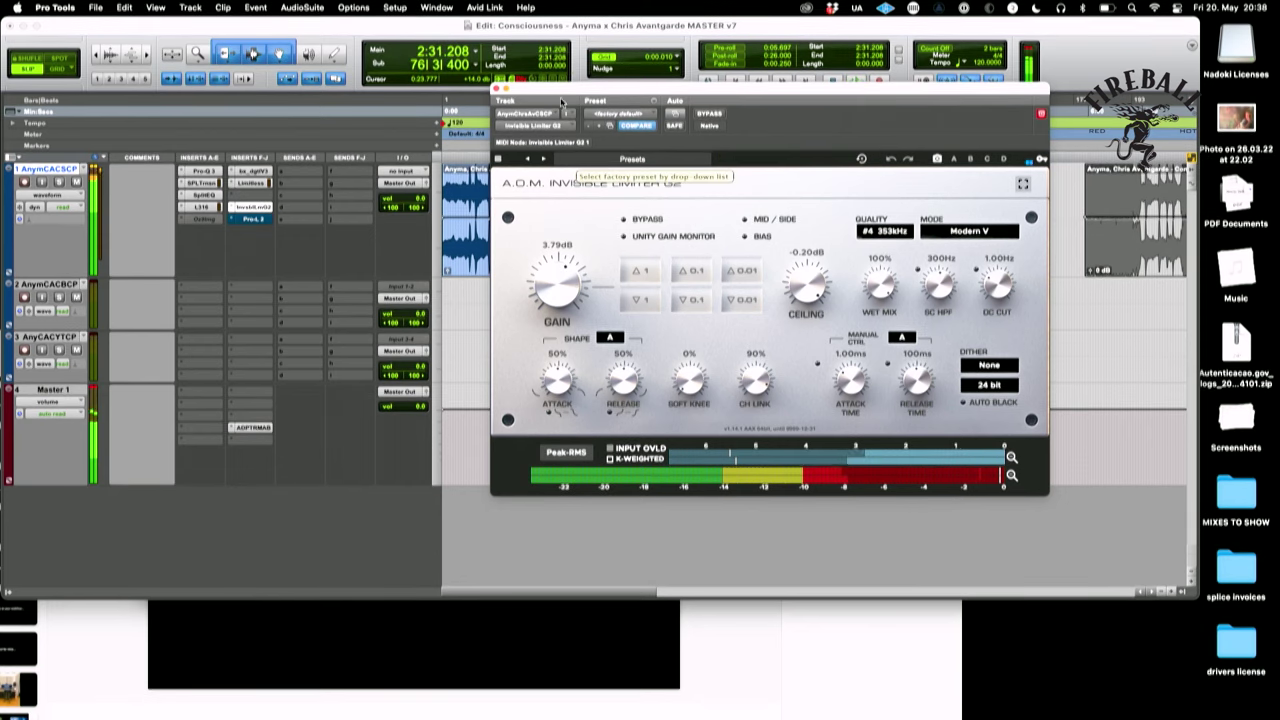
{"action": "left_click", "coordinate": [495, 89]}
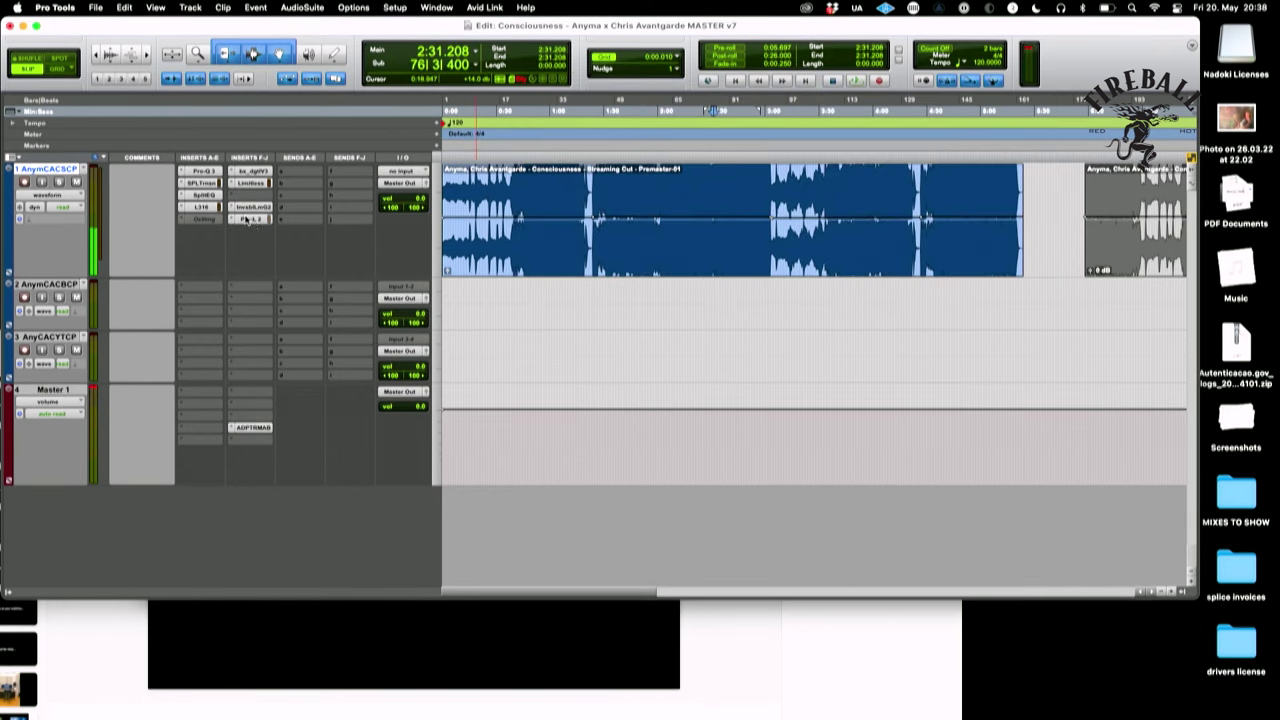
- Re-enable the FabFilter Pro-L 2 insert on the first track, inspect its limiter settings and close its window
{"action": "left_click", "coordinate": [253, 219]}
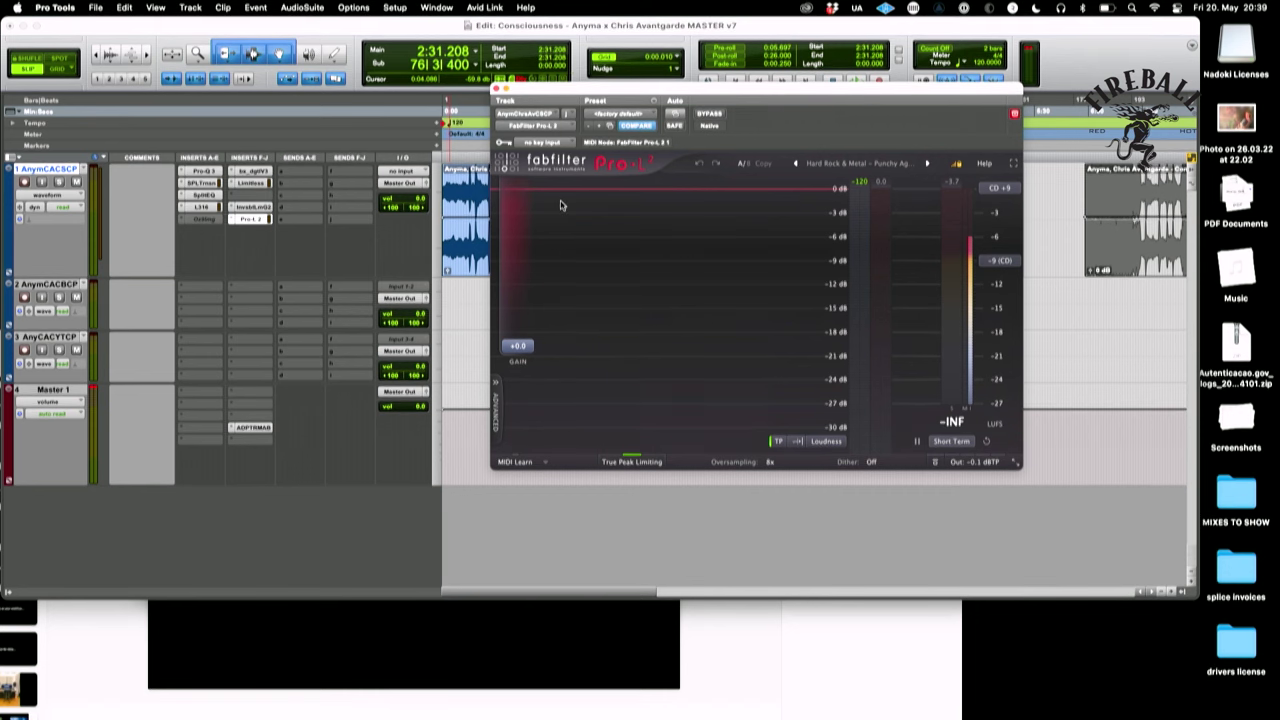
{"action": "mouse_move", "coordinate": [967, 447]}
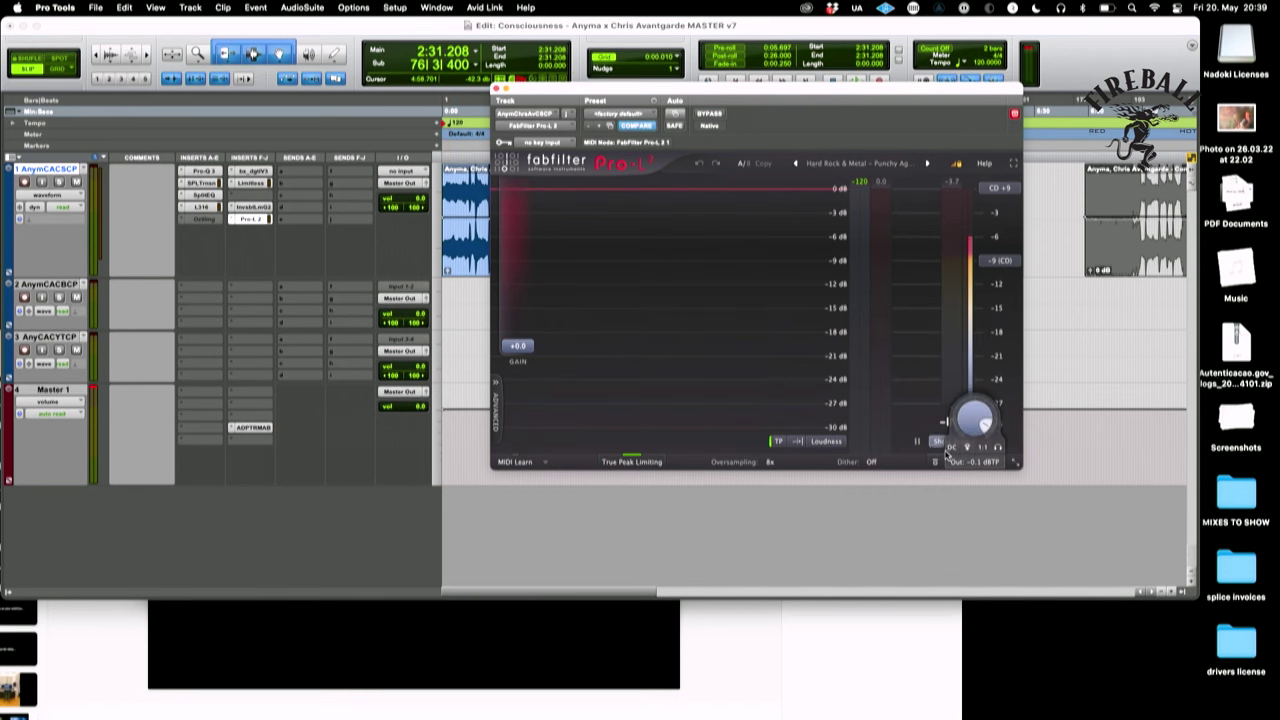
{"action": "left_click", "coordinate": [497, 91]}
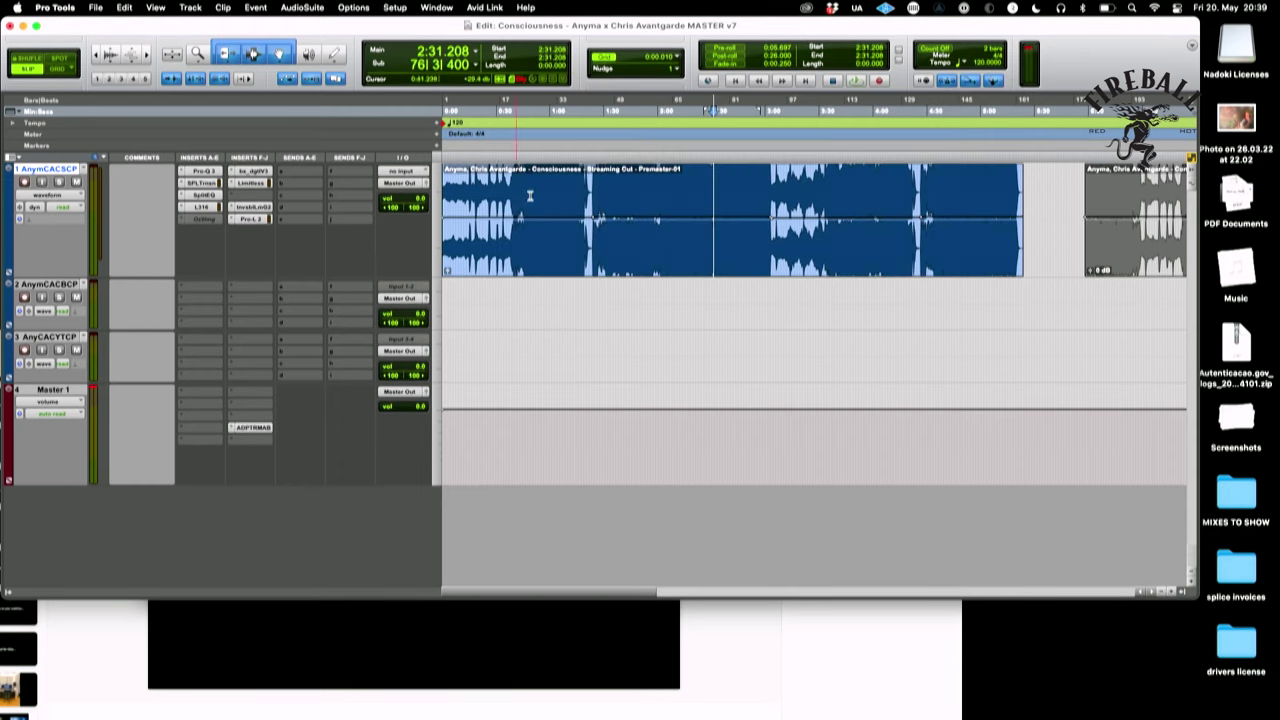
- Enlarge the track heights and place the edit cursor at the break near 1:24 in the premaster clip
{"action": "left_click", "coordinate": [621, 183]}
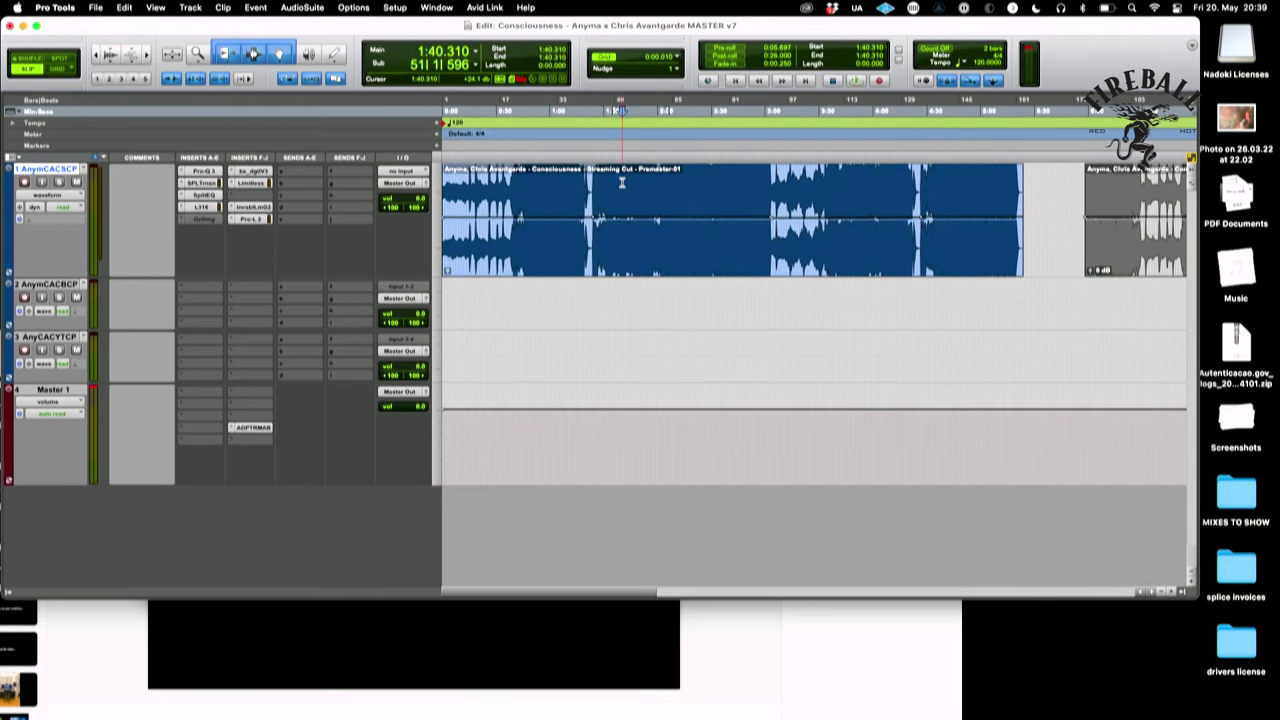
{"action": "left_click", "coordinate": [547, 190]}
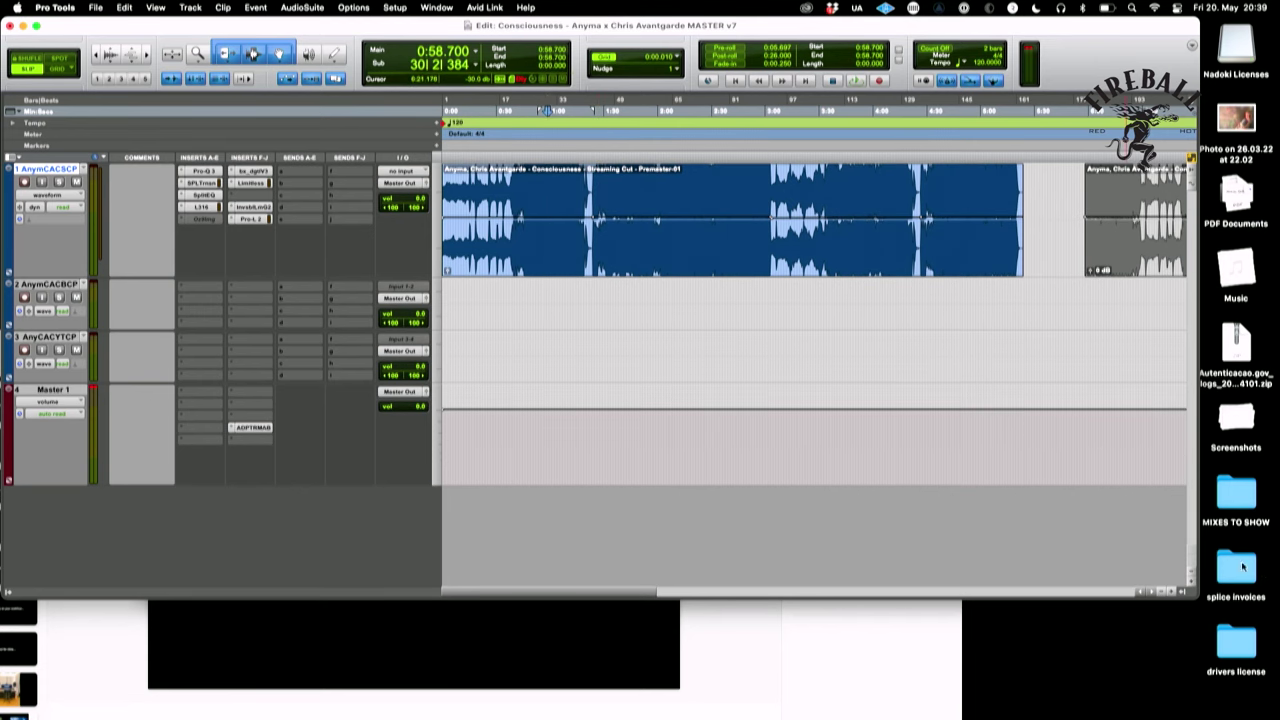
{"action": "left_click", "coordinate": [1191, 584]}
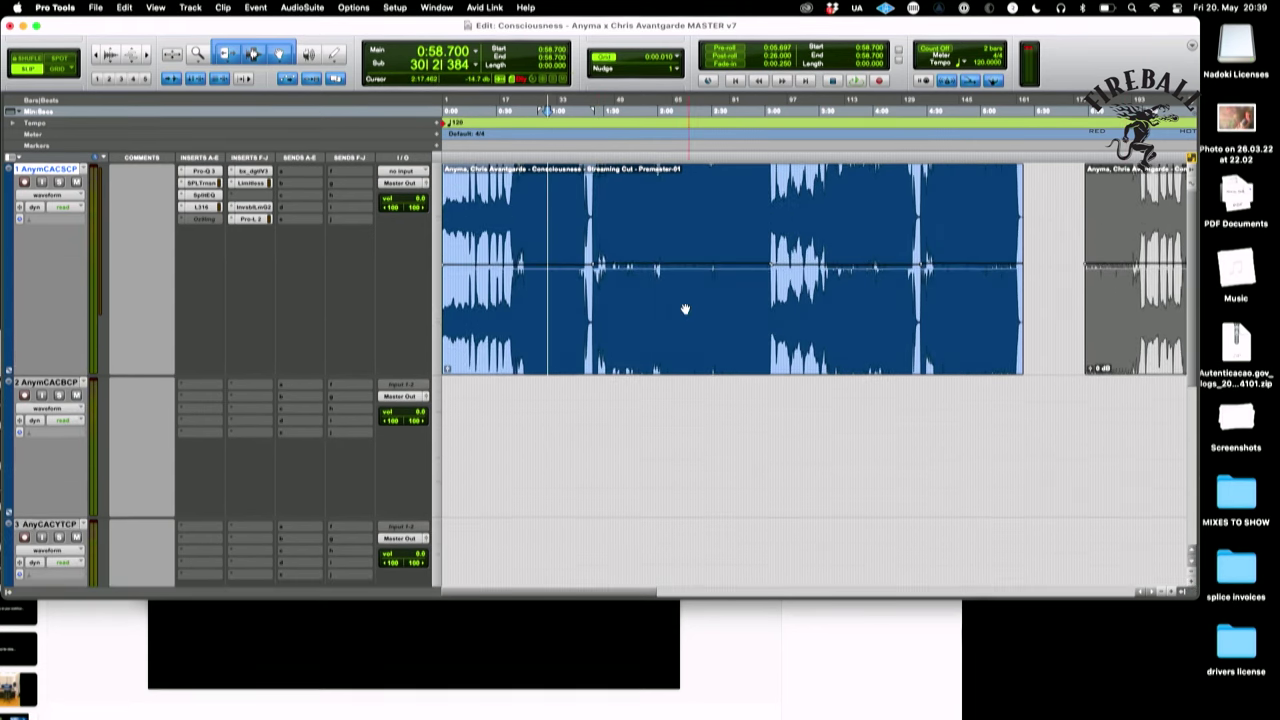
{"action": "left_click", "coordinate": [593, 198]}
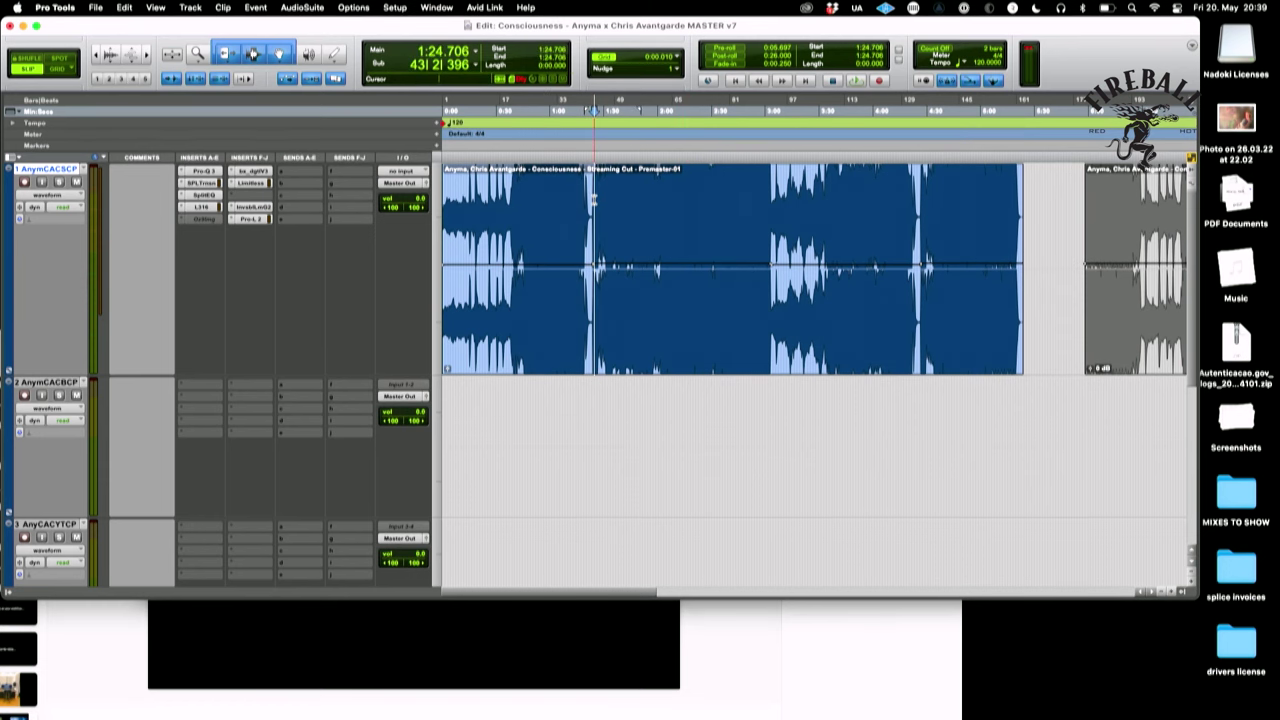
- Examine the premaster clip's gain line around 0:58 and up close at the drop near 1:24
{"action": "scroll", "coordinate": [600, 200], "scroll_direction": "up", "scroll_amount": 3}
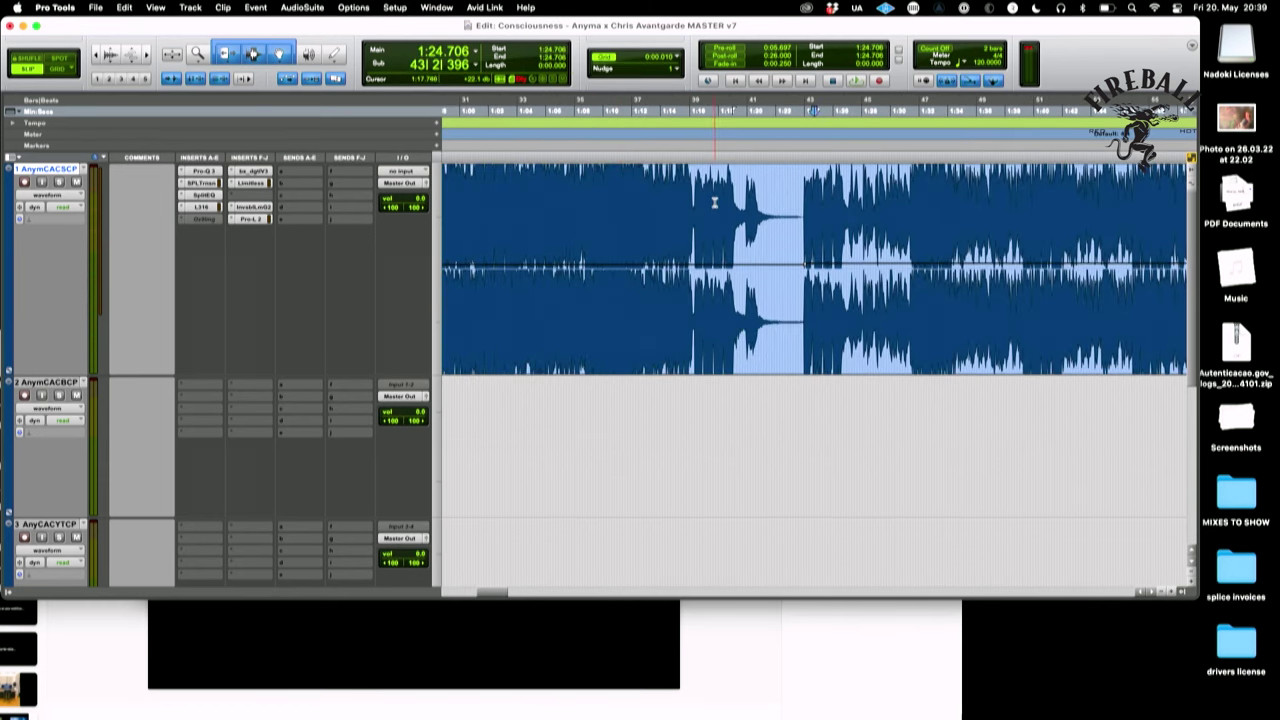
{"action": "scroll", "coordinate": [626, 194], "scroll_direction": "down", "scroll_amount": 2}
{"action": "left_click", "coordinate": [625, 195]}
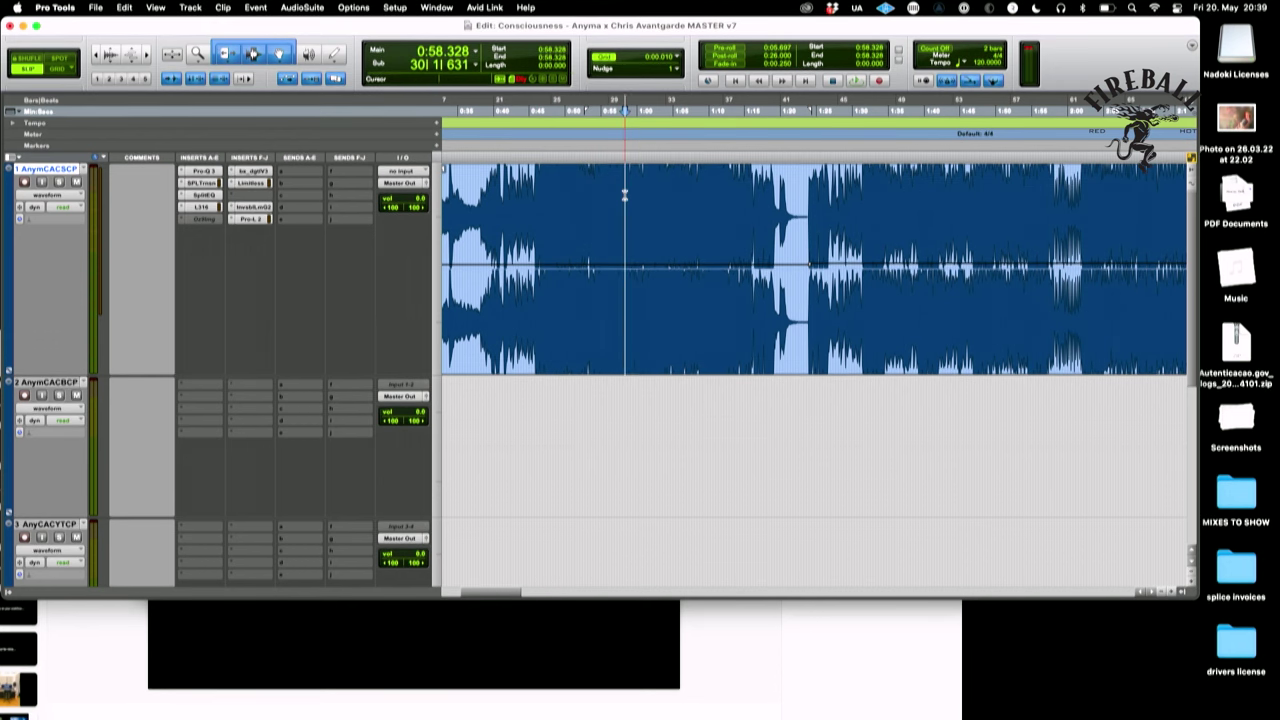
{"action": "left_click", "coordinate": [804, 203]}
{"action": "scroll", "coordinate": [804, 203], "scroll_direction": "up", "scroll_amount": 5}
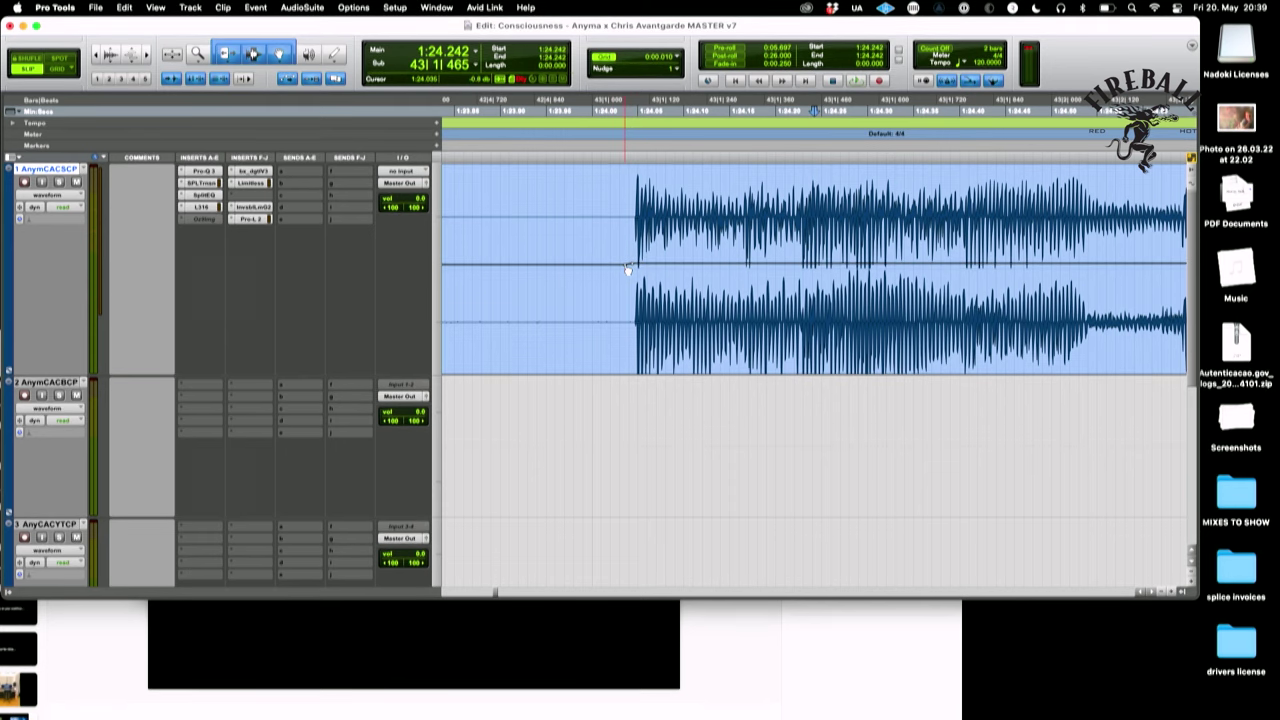
- Play the premaster clip from about 0:55 to audition the section before the break, and stop playback
{"action": "scroll", "coordinate": [628, 270], "scroll_direction": "down", "scroll_amount": 8}
{"action": "left_click", "coordinate": [642, 195]}
{"action": "key", "text": "space"}
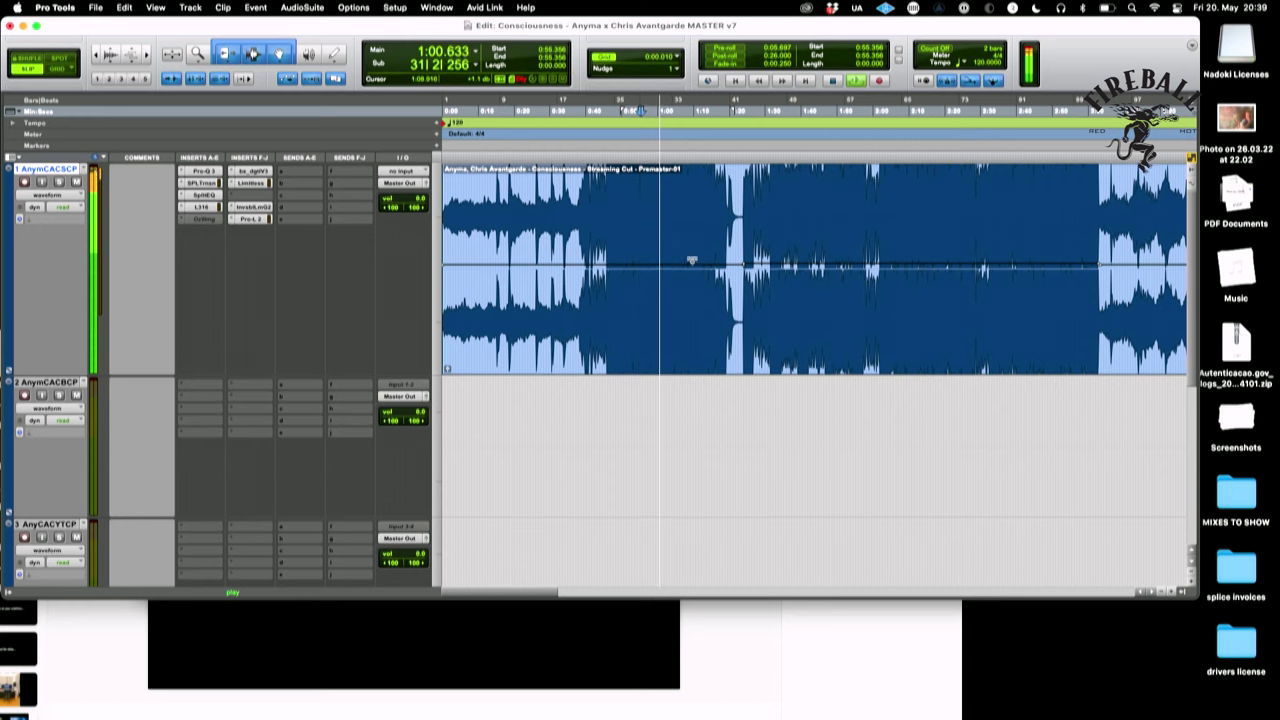
{"action": "key", "text": "space"}
- Place the cursor at about 1:24 and examine the clip gain change where the drop starts at waveform level
{"action": "key", "text": "super+bracketright"}
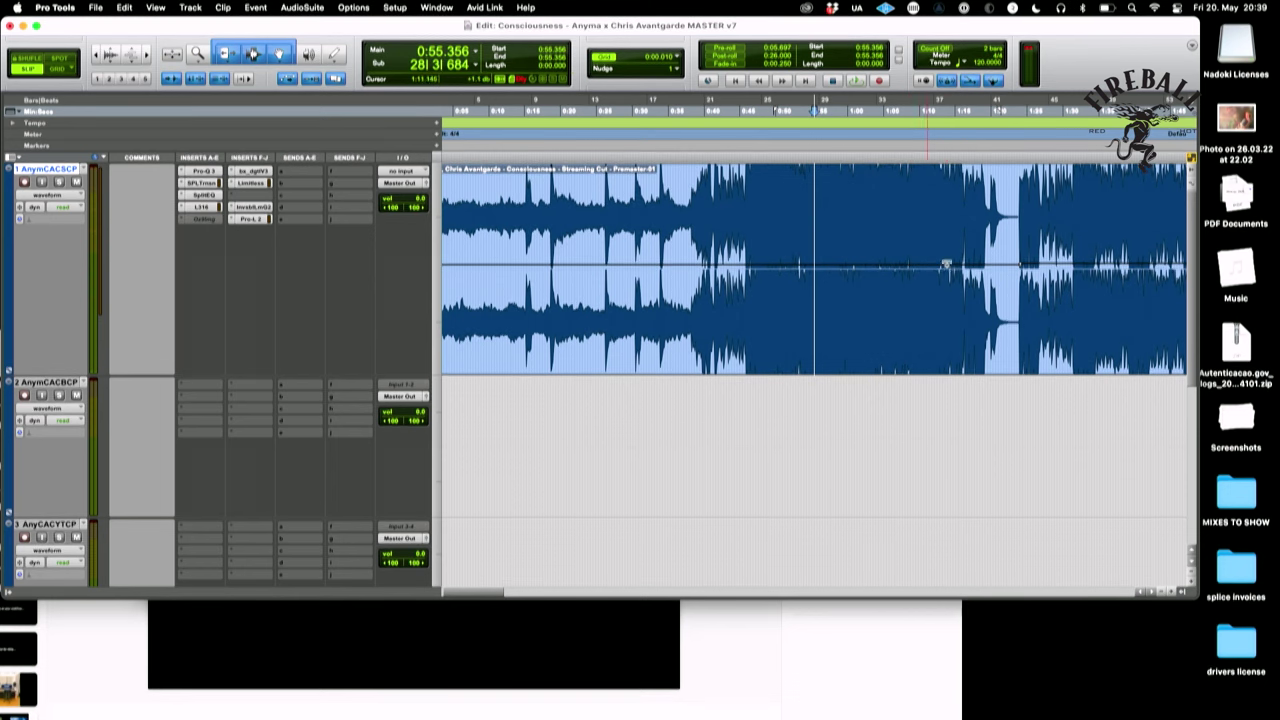
{"action": "left_click", "coordinate": [1018, 278]}
{"action": "key", "text": "super+bracketright"}
{"action": "key", "text": "super+bracketright"}
{"action": "key", "text": "super+bracketright"}
{"action": "key", "text": "super+bracketright"}
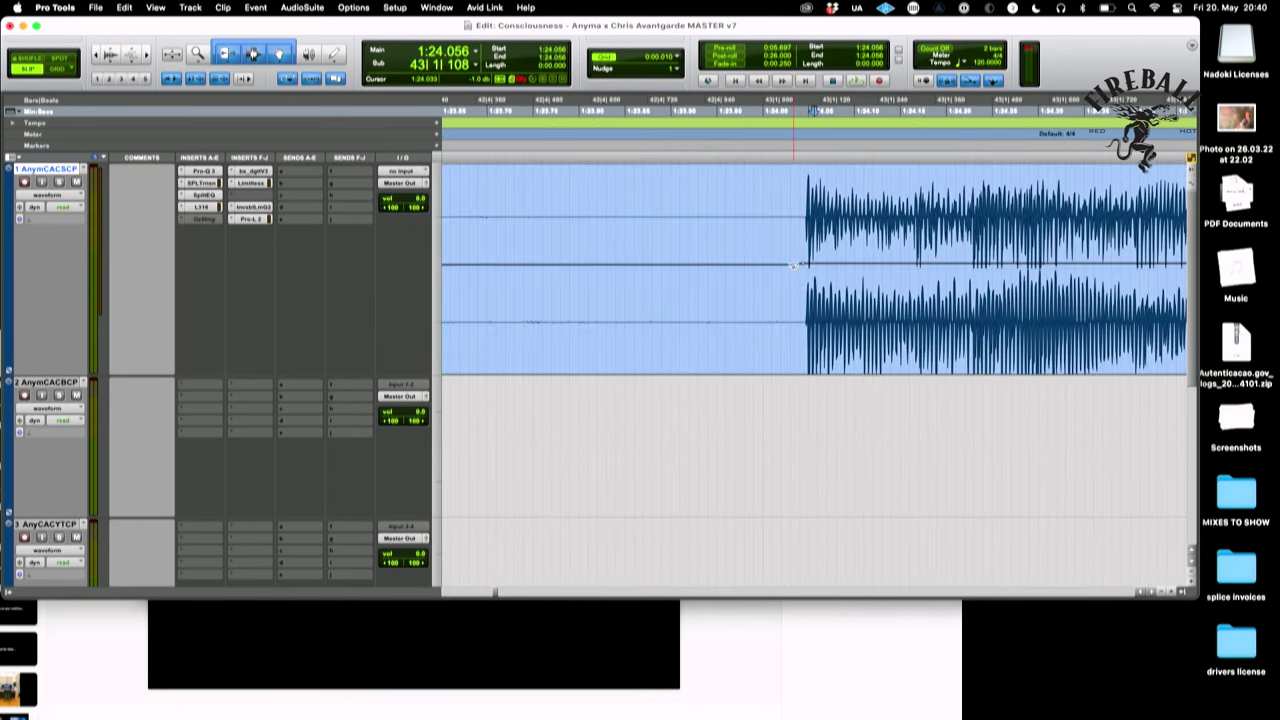
{"action": "key", "text": "super+bracketleft"}
{"action": "key", "text": "super+bracketright"}
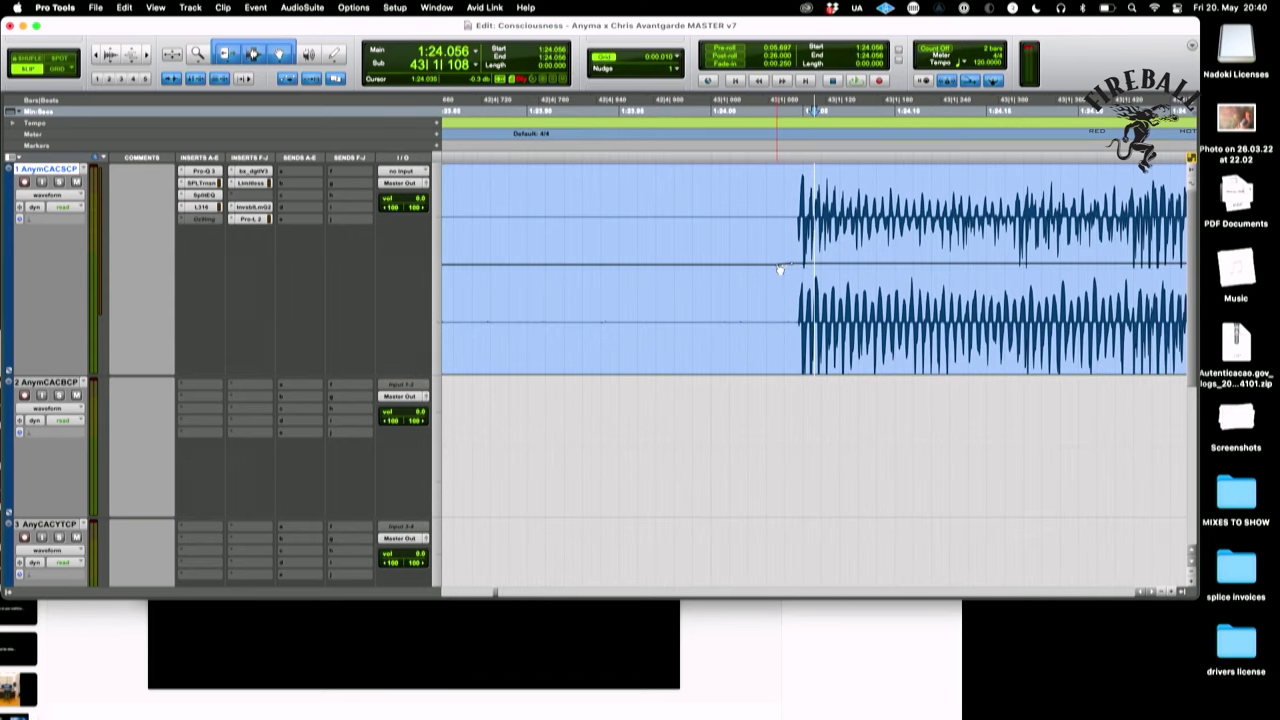
- Return to the clip's opening section, audition it from about 0:49 and stop playback
{"action": "key", "text": "super+bracketleft"}
{"action": "key", "text": "super+bracketleft"}
{"action": "key", "text": "super+bracketleft"}
{"action": "key", "text": "super+bracketleft"}
{"action": "key", "text": "super+bracketleft"}
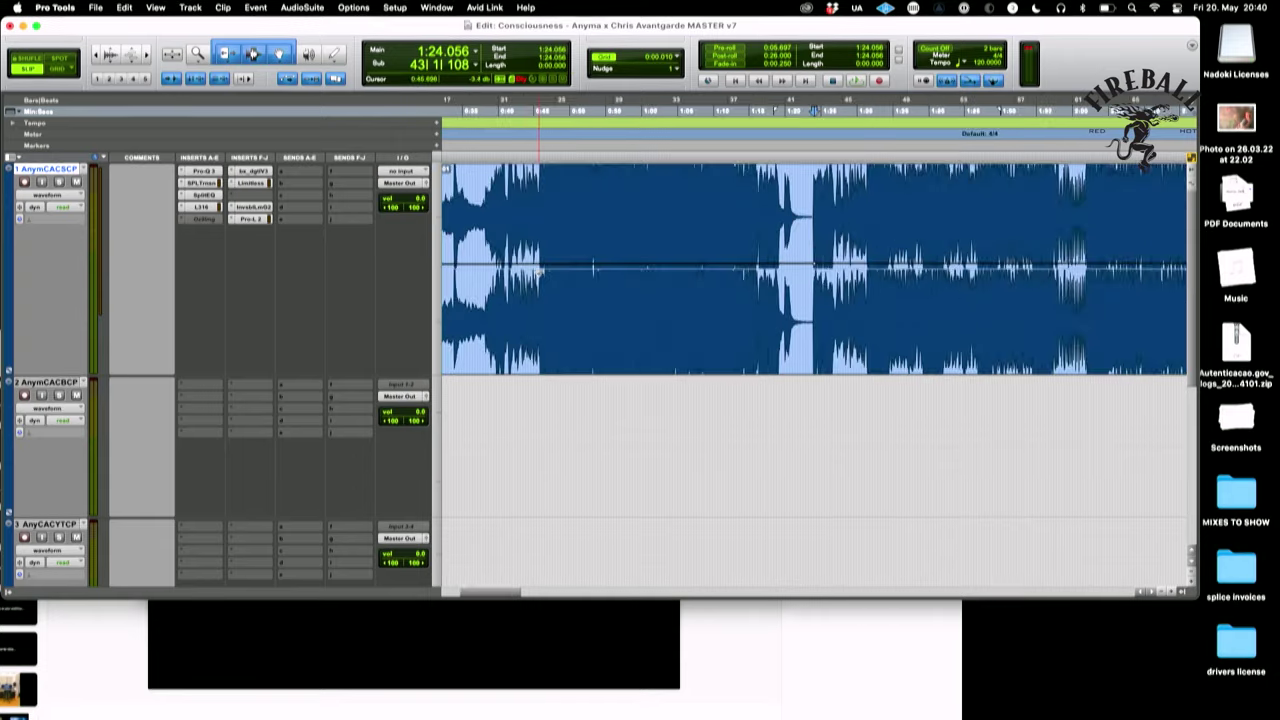
{"action": "key", "text": "super+bracketleft"}
{"action": "scroll", "coordinate": [815, 270], "scroll_direction": "left", "scroll_amount": 5}
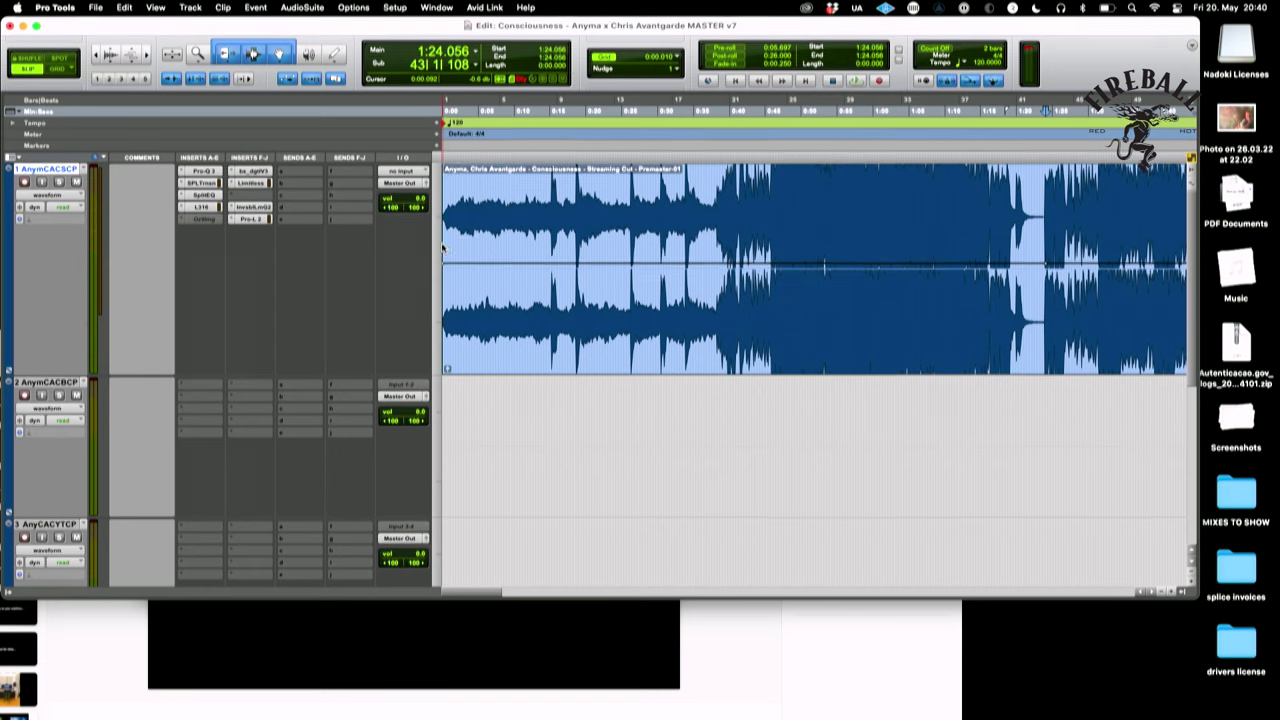
{"action": "left_click", "coordinate": [760, 146]}
{"action": "left_click", "coordinate": [796, 213]}
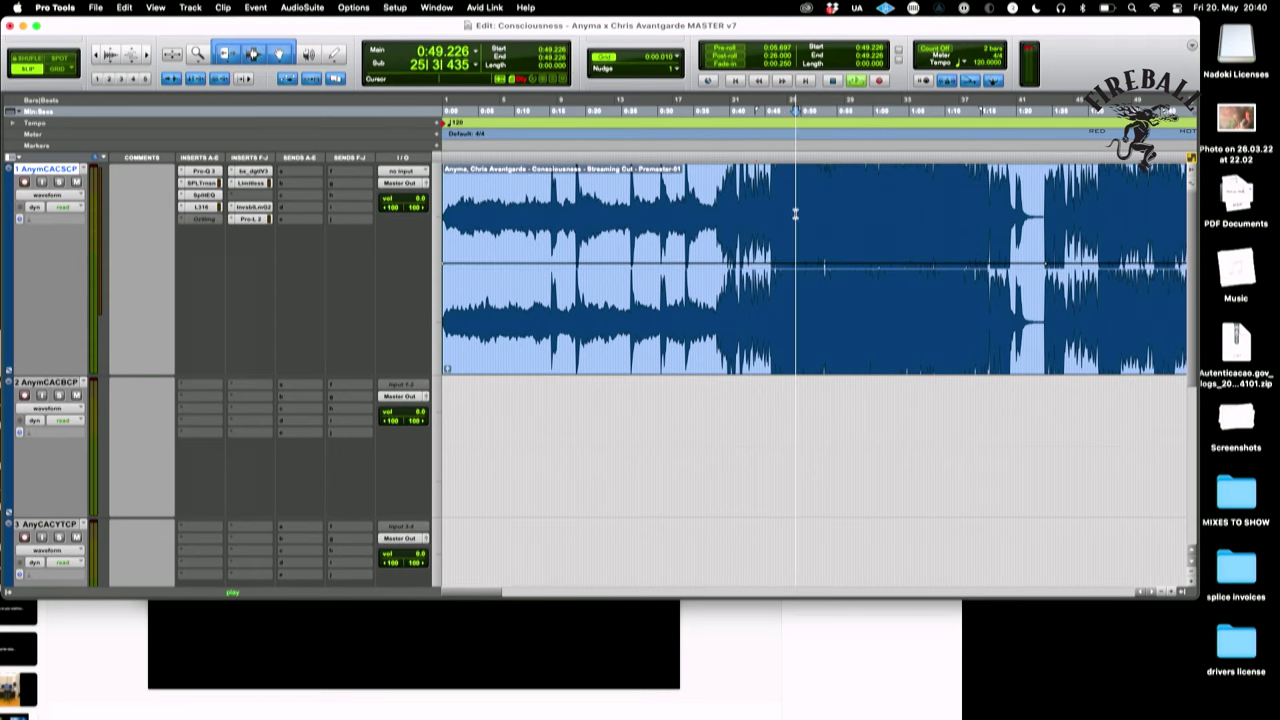
{"action": "key", "text": "space"}
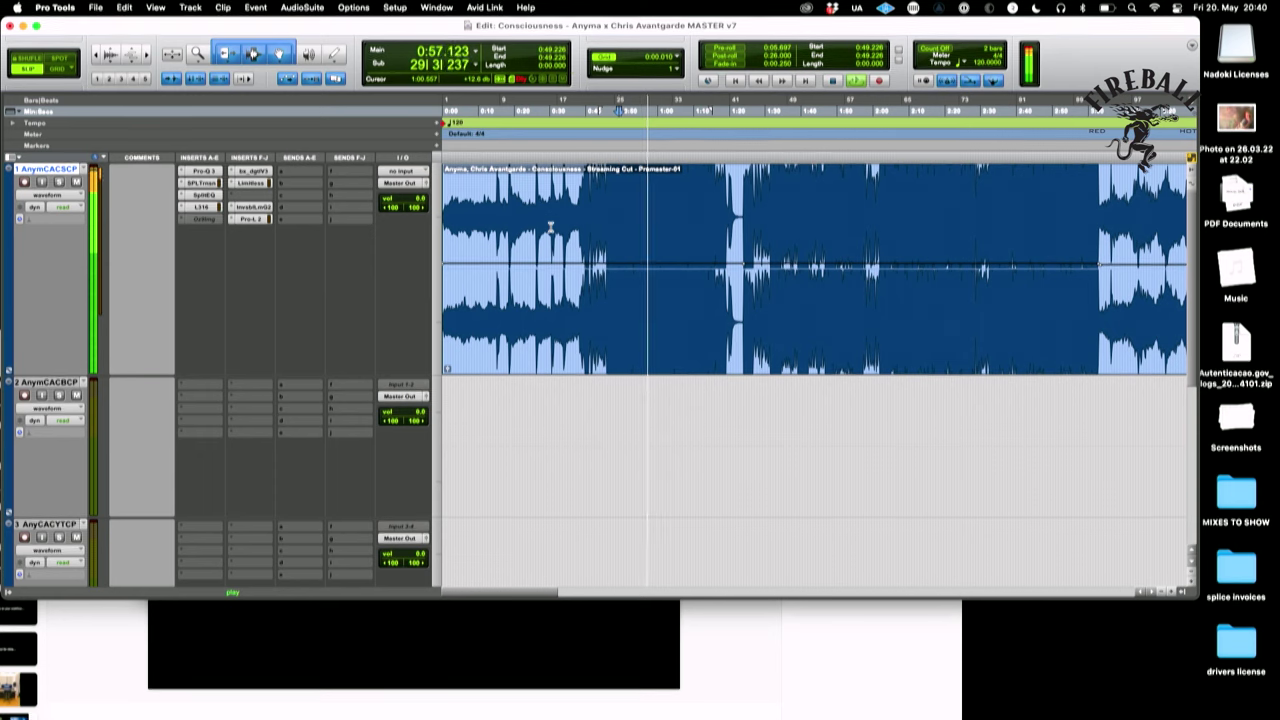
{"action": "key", "text": "space"}
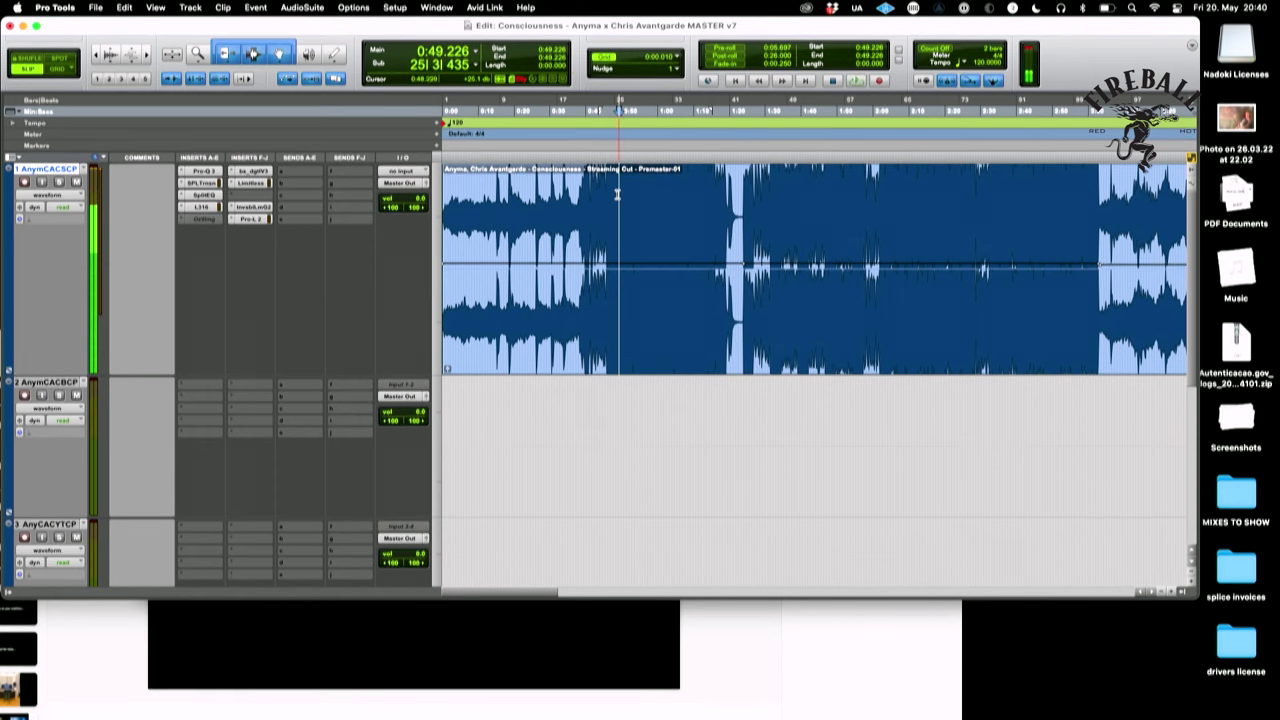
- Replay the premaster passage from about 0:49 and stop playback again
{"action": "key", "text": "super+c"}
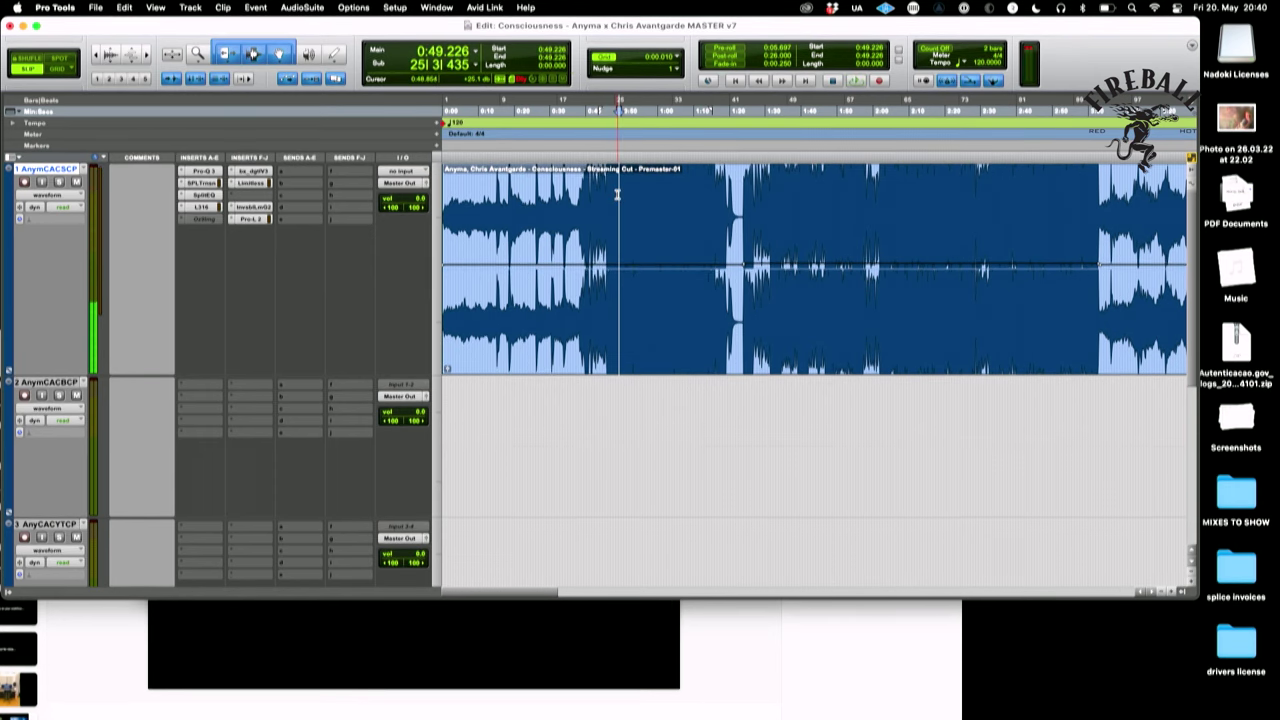
{"action": "key", "text": "space"}
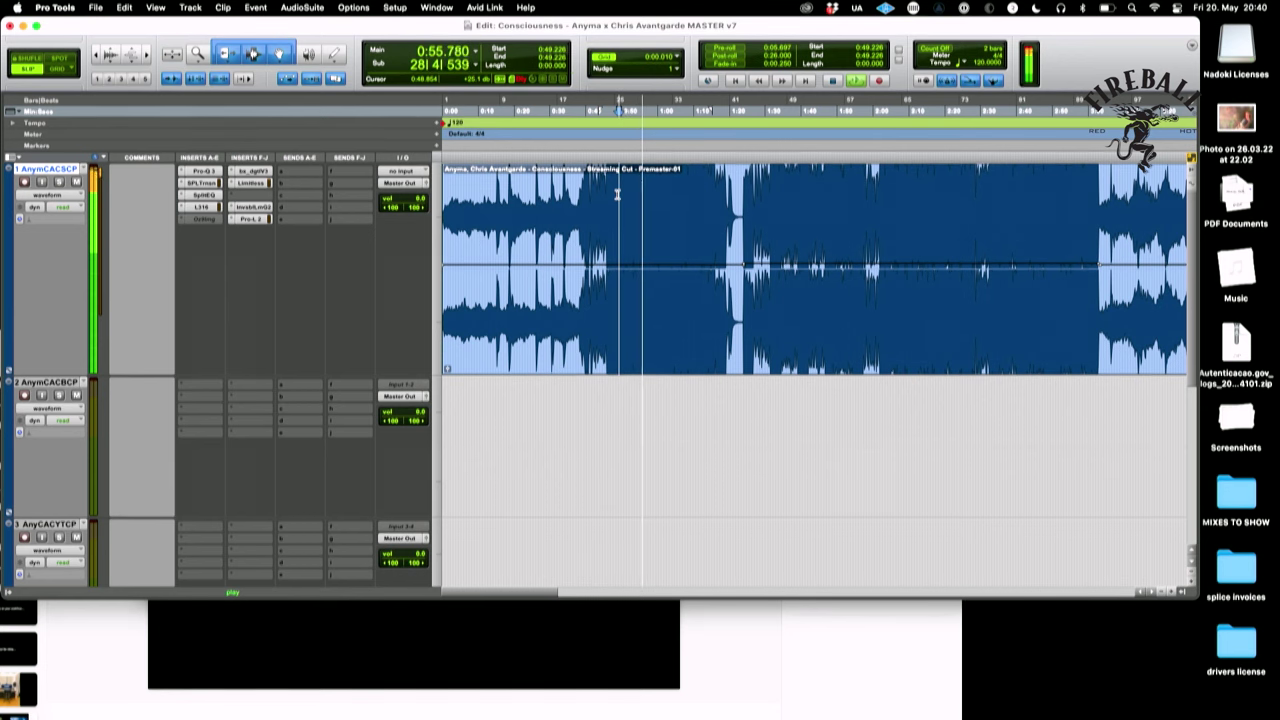
{"action": "key", "text": "space"}
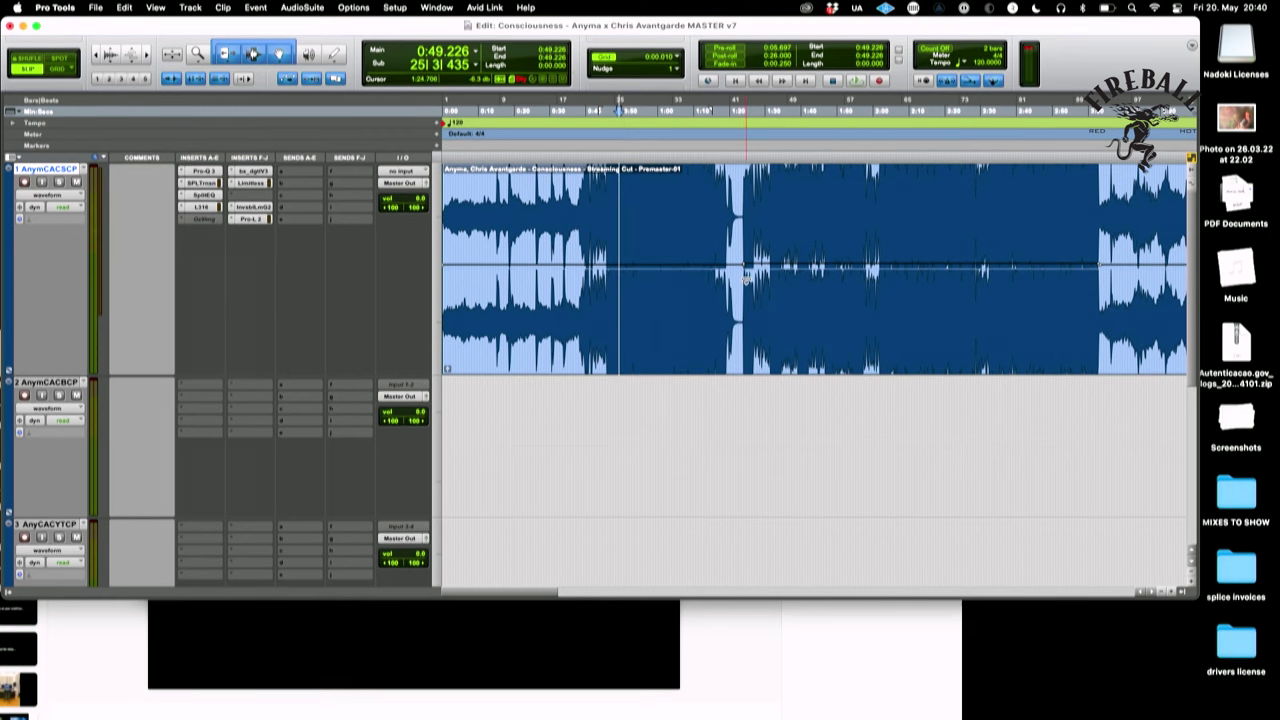
- View the whole premaster clip in the timeline, then switch to Finder to see the Consciousness session versions
{"action": "key", "text": "super+bracketleft"}
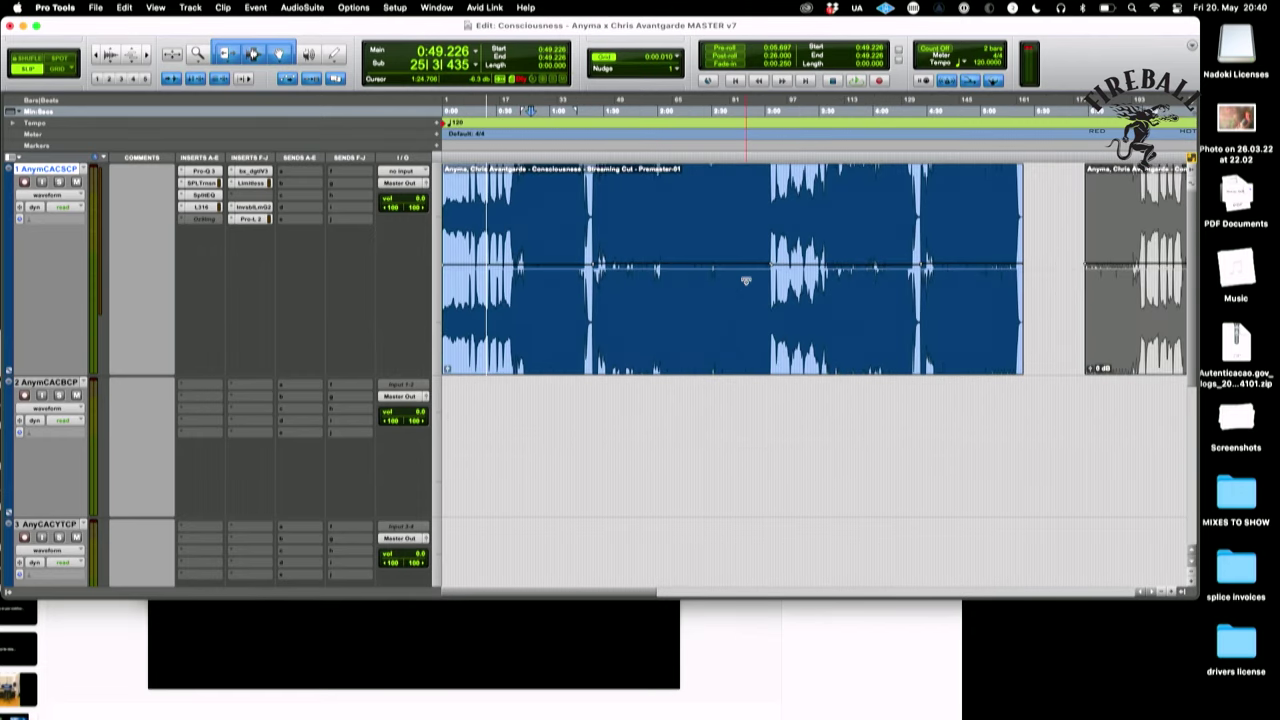
{"action": "scroll", "coordinate": [580, 340], "scroll_direction": "down", "scroll_amount": 5}
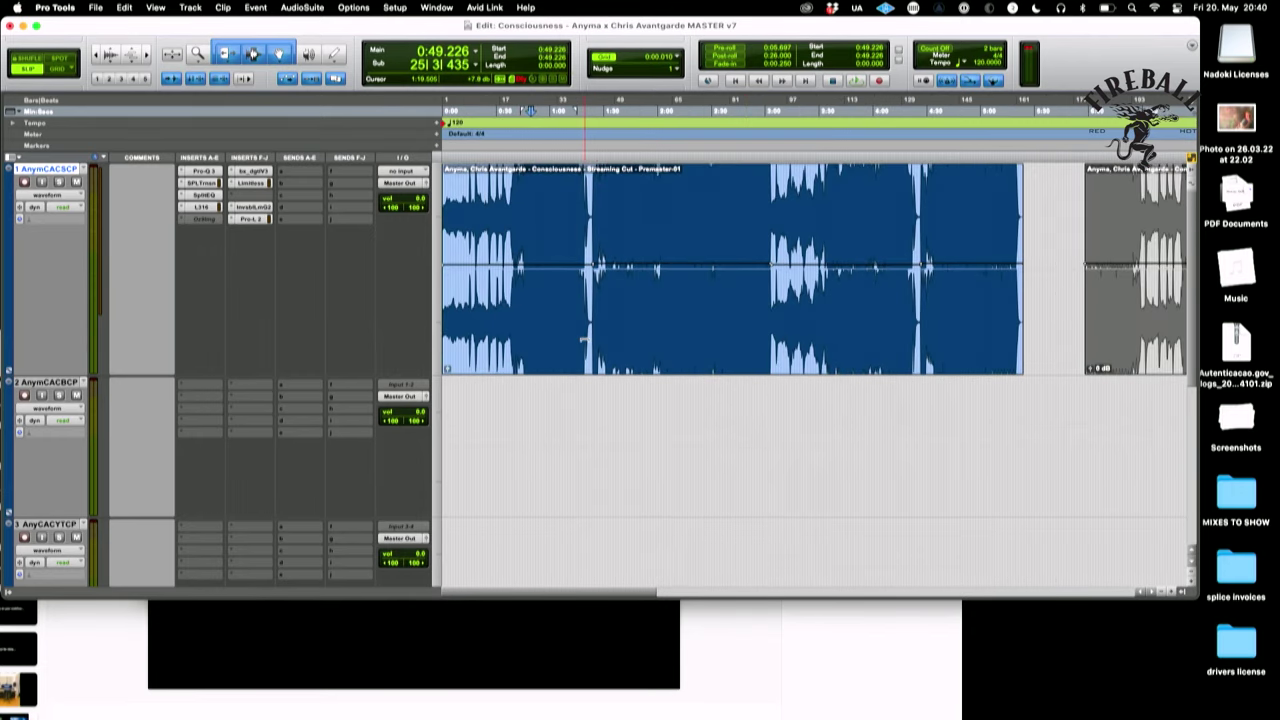
{"action": "scroll", "coordinate": [547, 295], "scroll_direction": "up", "scroll_amount": 5}
{"action": "key", "text": "super+Tab"}
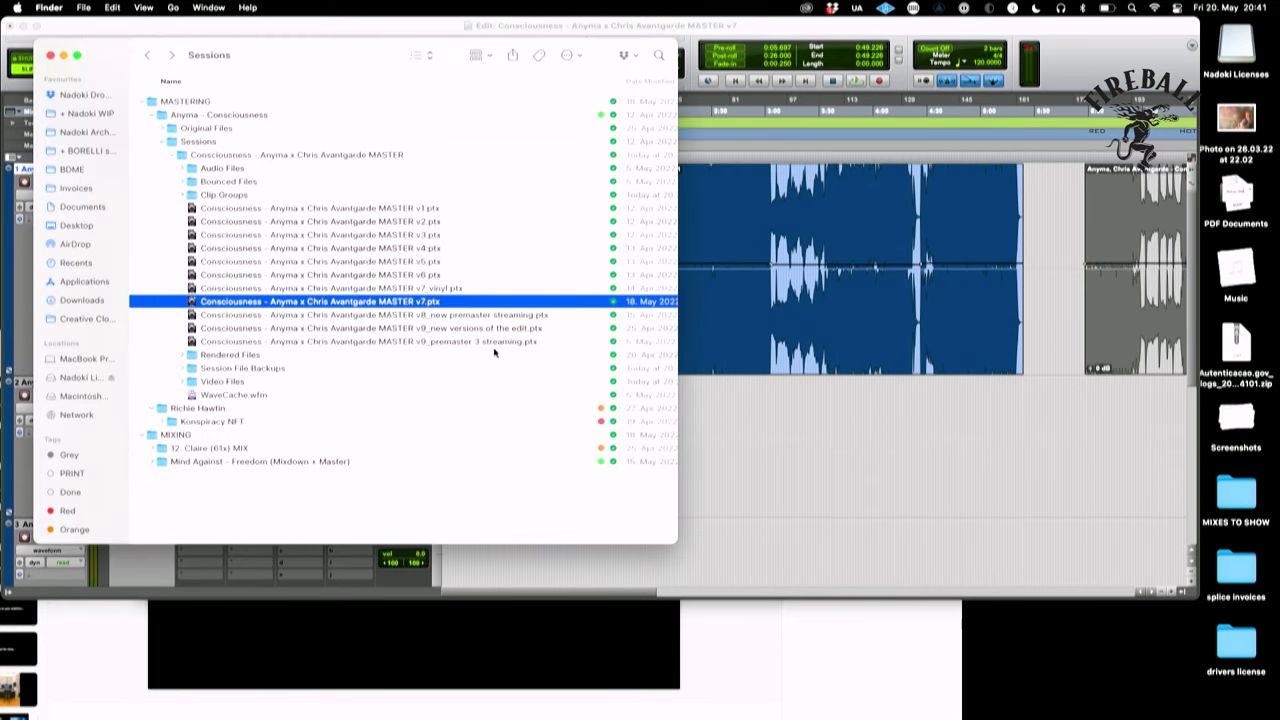
- Switch back to the Pro Tools session and place the cursor in the premaster clip at about 2:05, then at about 1:36
{"action": "left_click", "coordinate": [897, 241]}
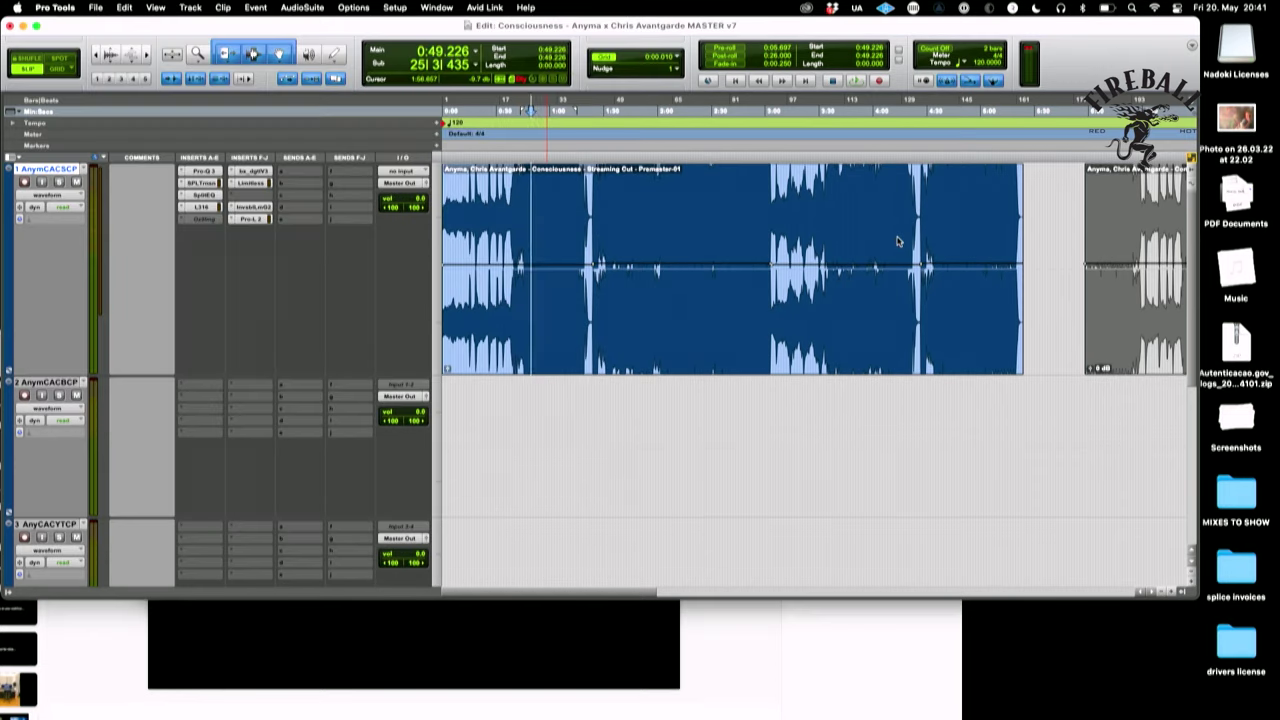
{"action": "left_click", "coordinate": [668, 202]}
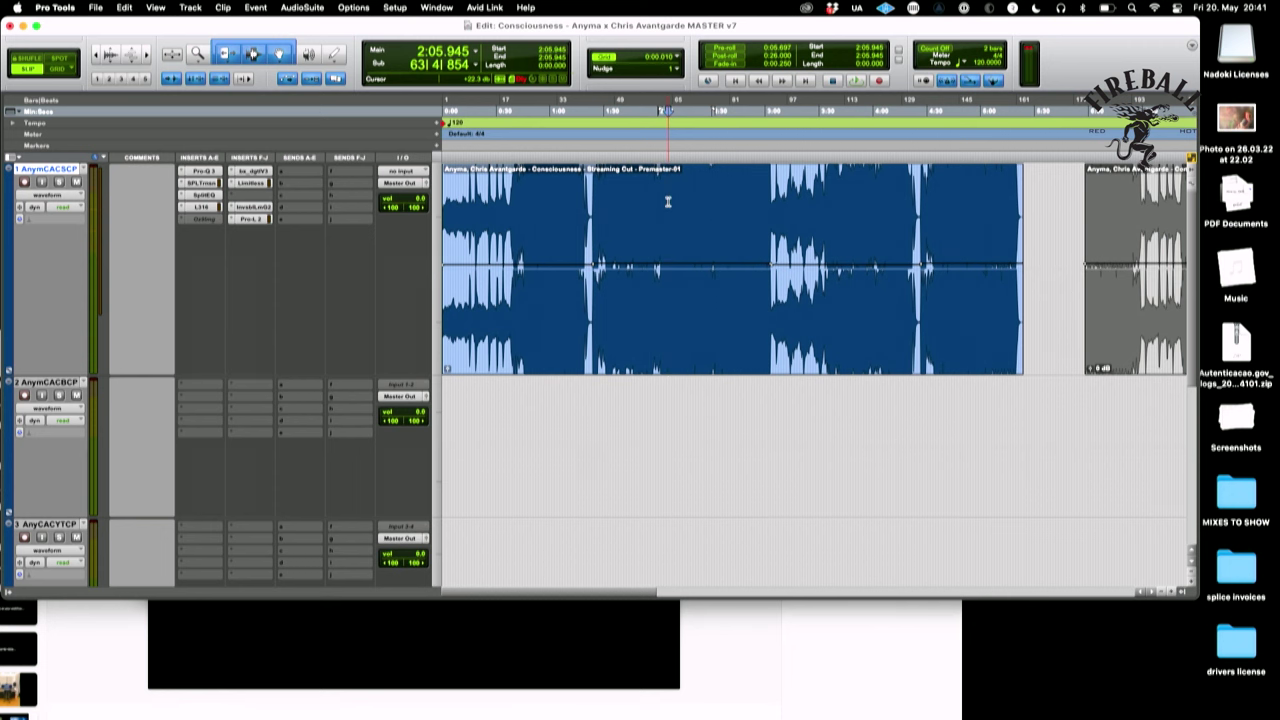
{"action": "left_click", "coordinate": [614, 197]}
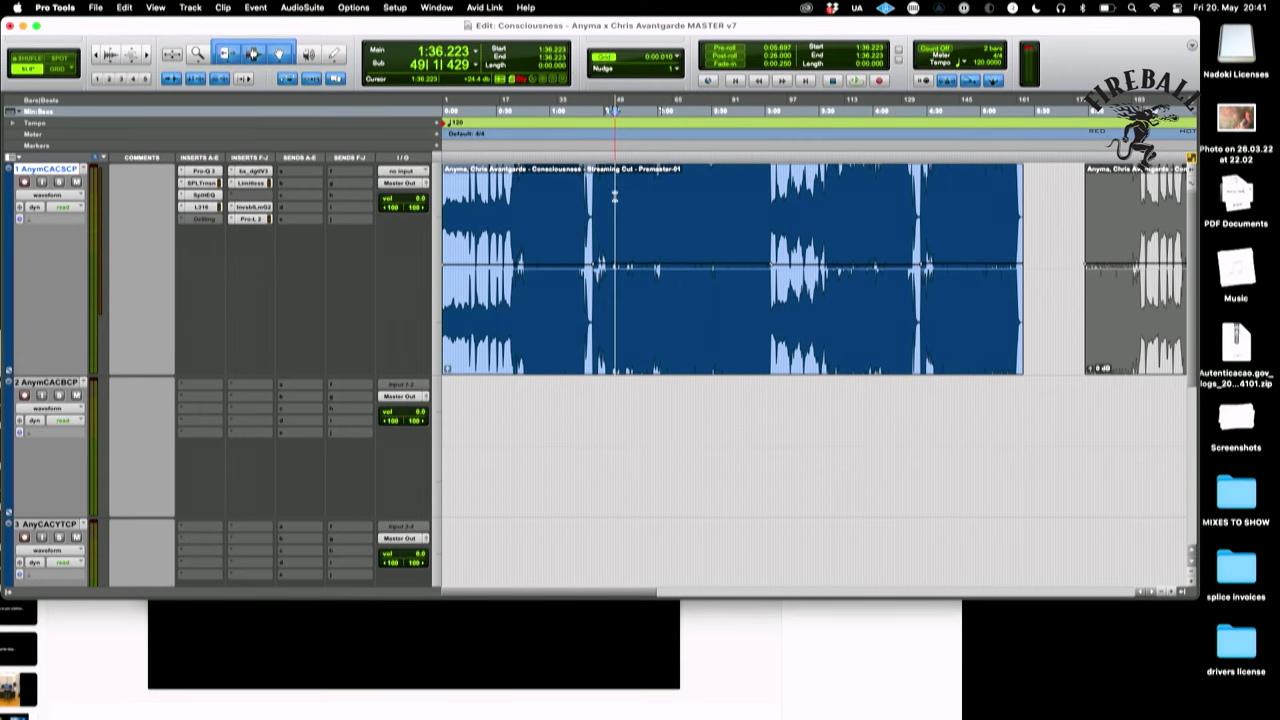
- Switch to the Keynote masterclass presentation, play it from the "let's open some projects :)" slide and advance to the "questions?" slide
{"action": "key", "text": "cmd+Tab"}
{"action": "left_click", "coordinate": [320, 644]}
{"action": "left_click", "coordinate": [320, 644]}
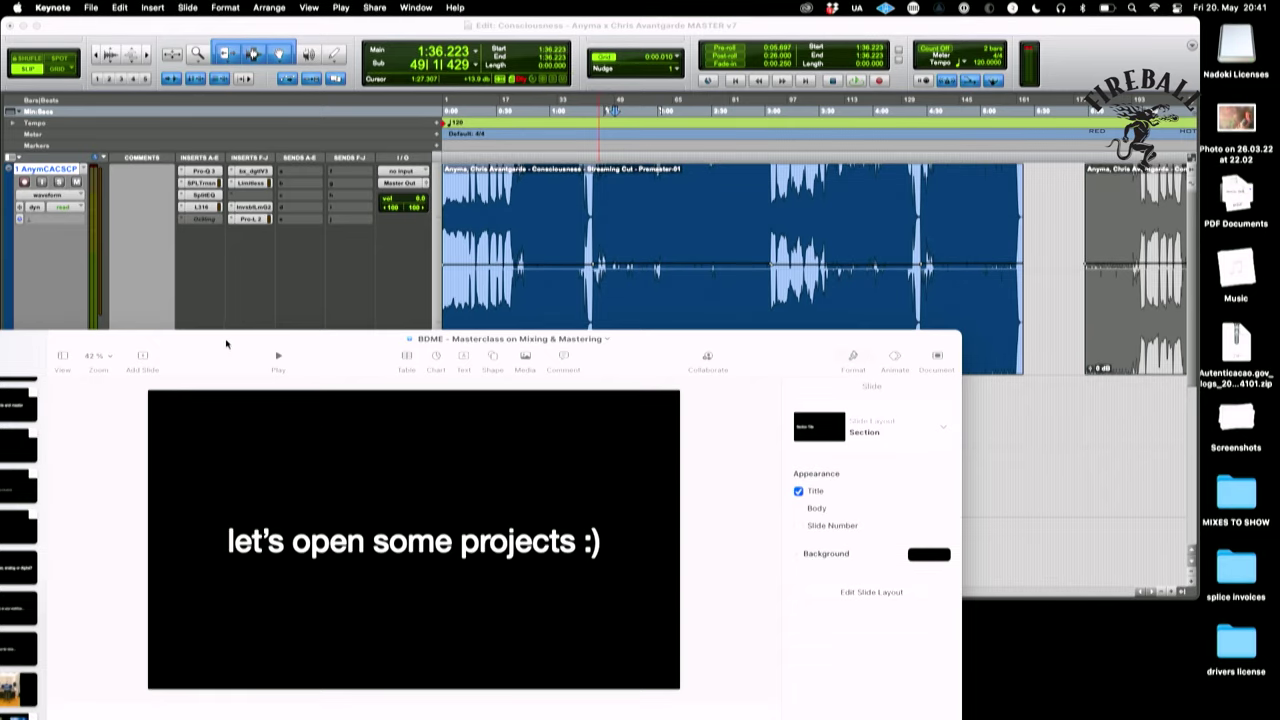
{"action": "key", "text": "alt+super+p"}
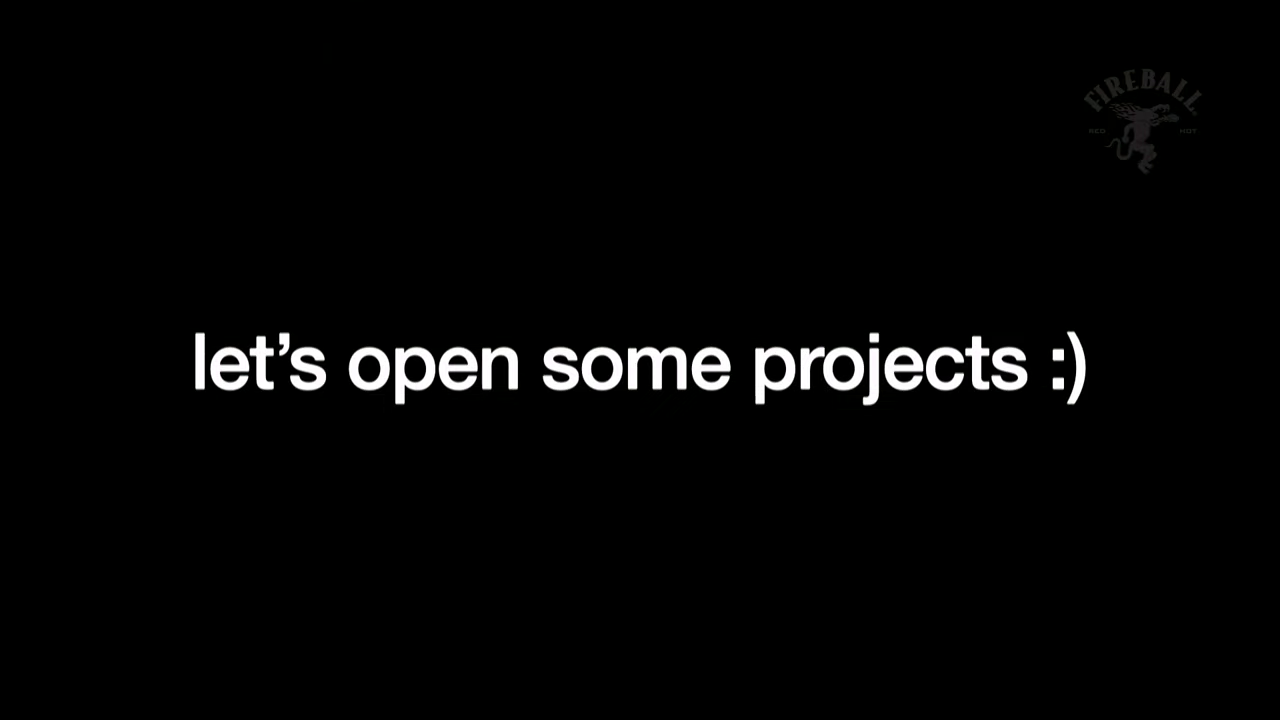
{"action": "key", "text": "Right"}
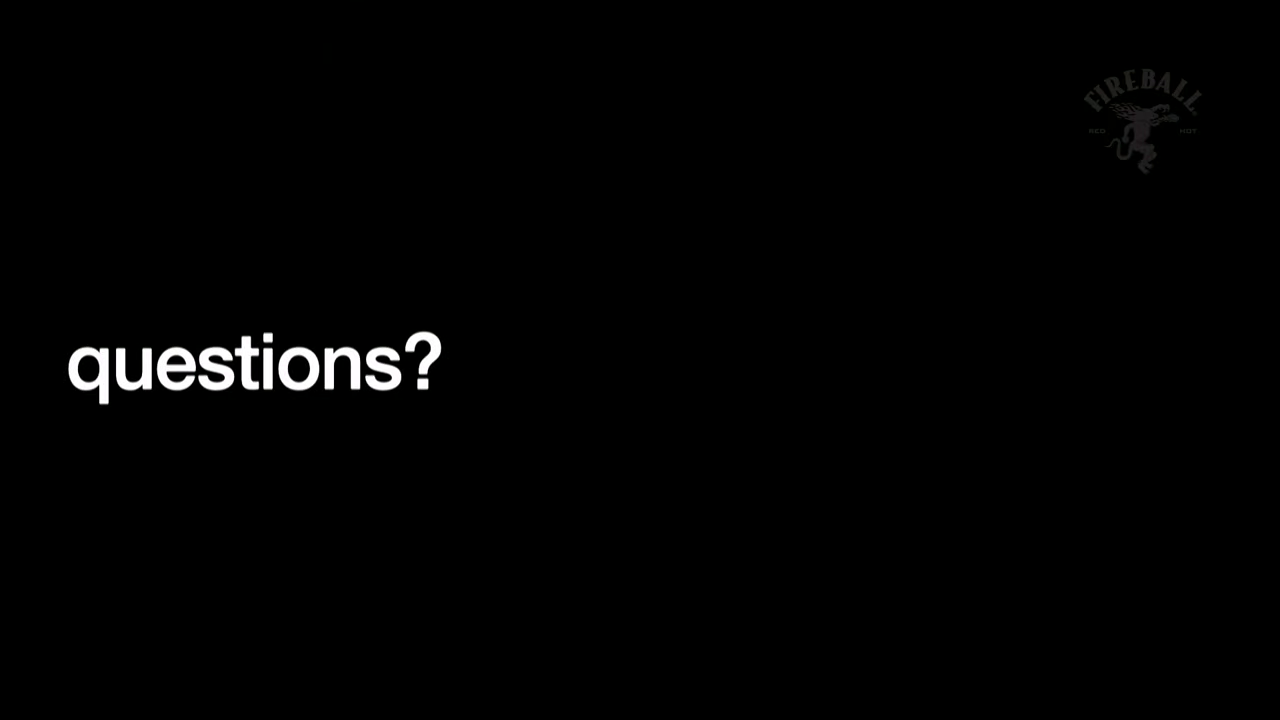